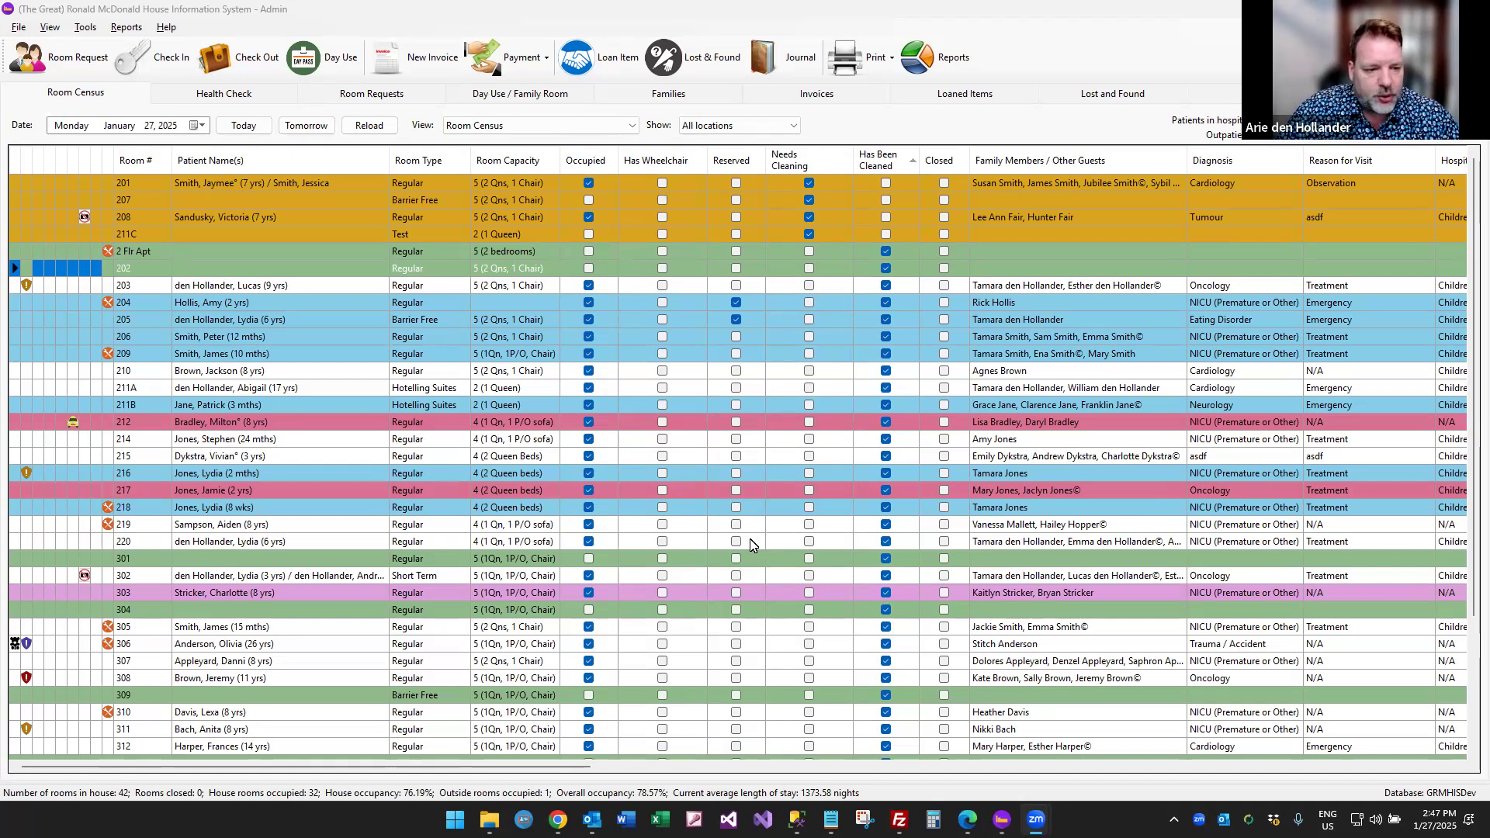
Open the family record for room 302 and delete its Family Experience Survey - New Families invitation.
right_click(766, 579)
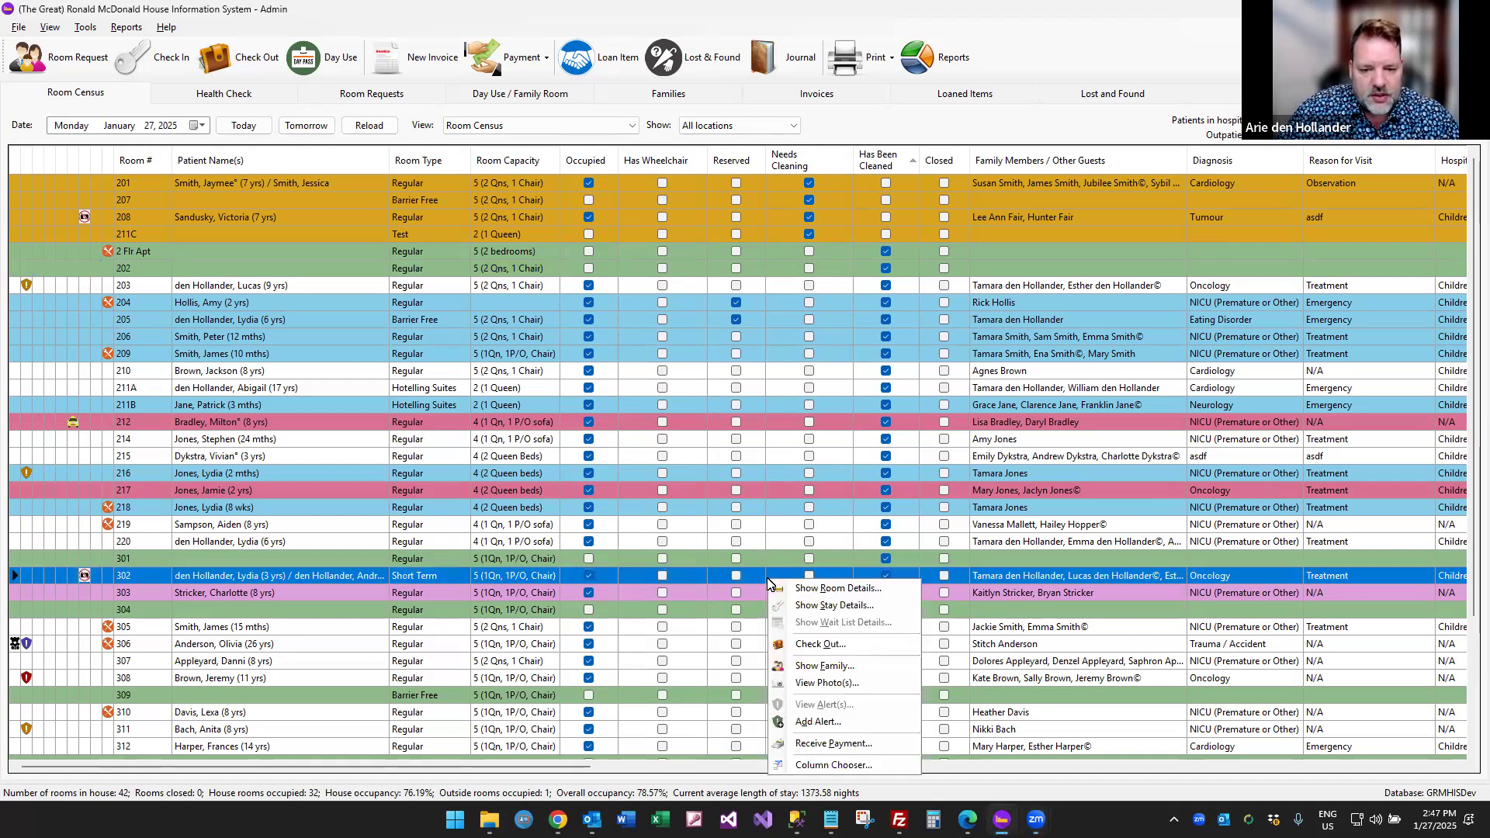
left_click(820, 667)
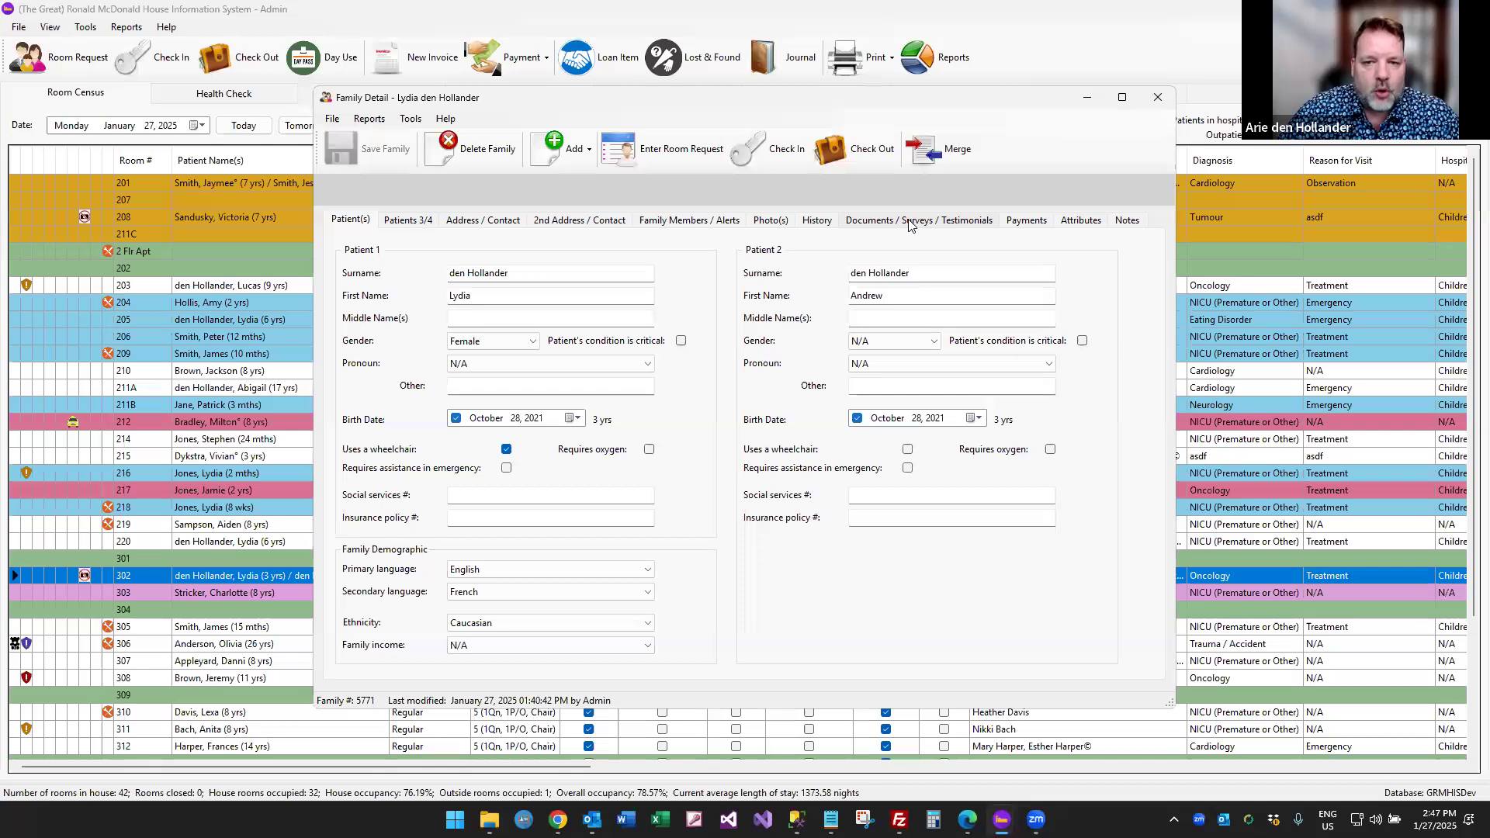
left_click(910, 224)
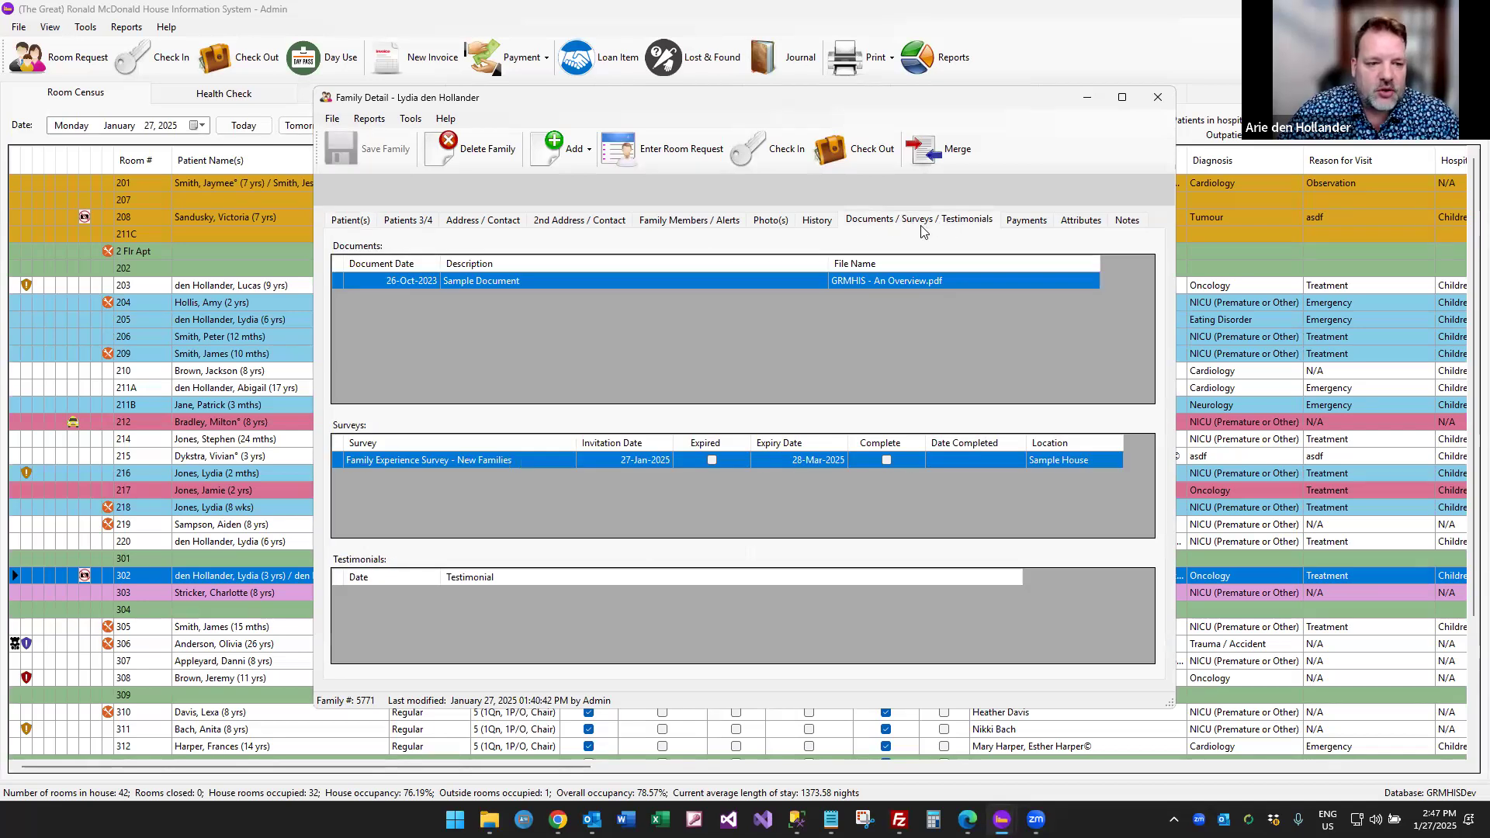
double_click(520, 460)
left_click(519, 604)
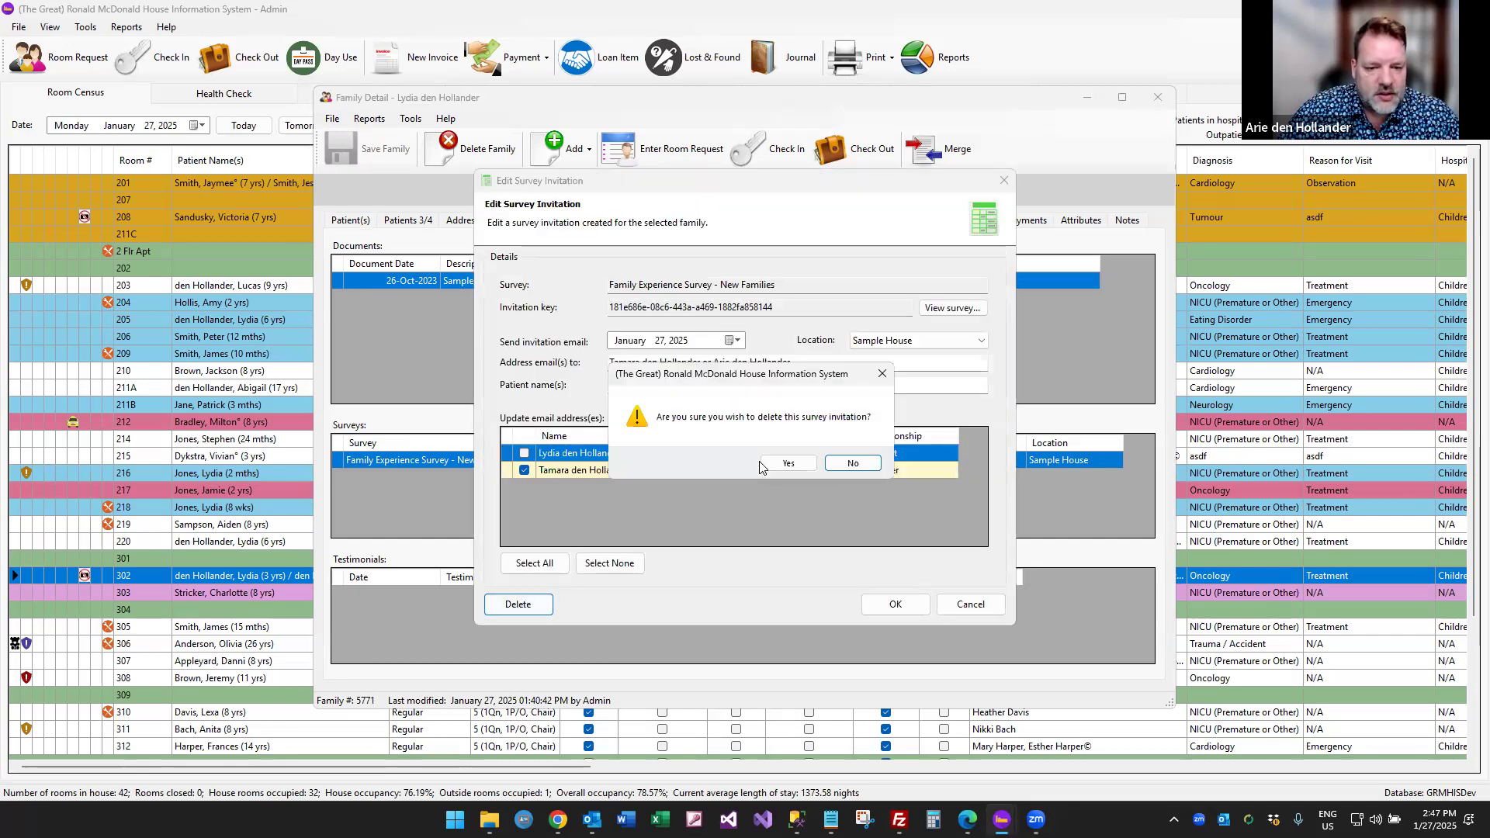
left_click(776, 463)
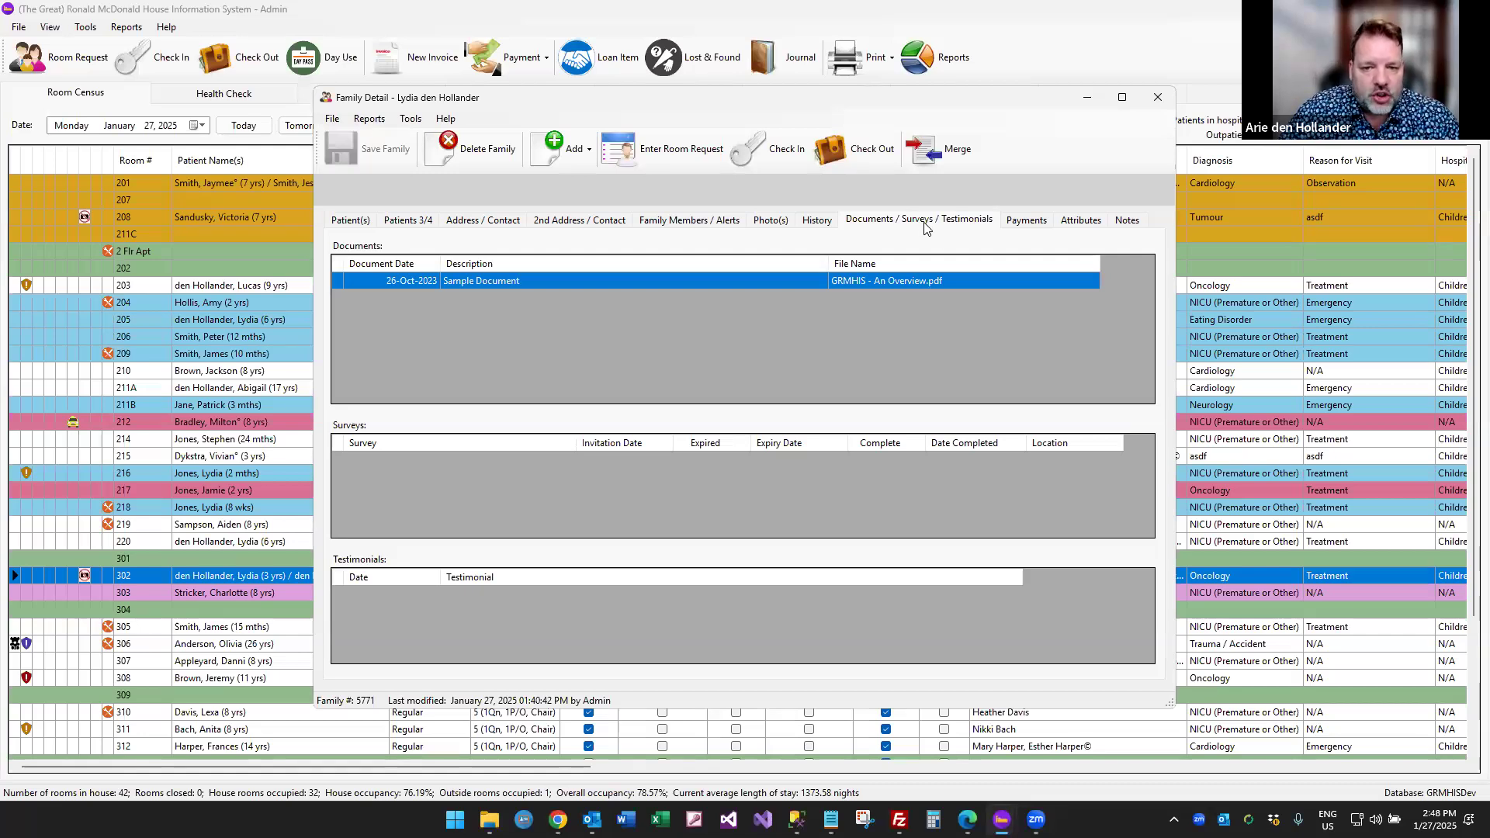
left_click(567, 158)
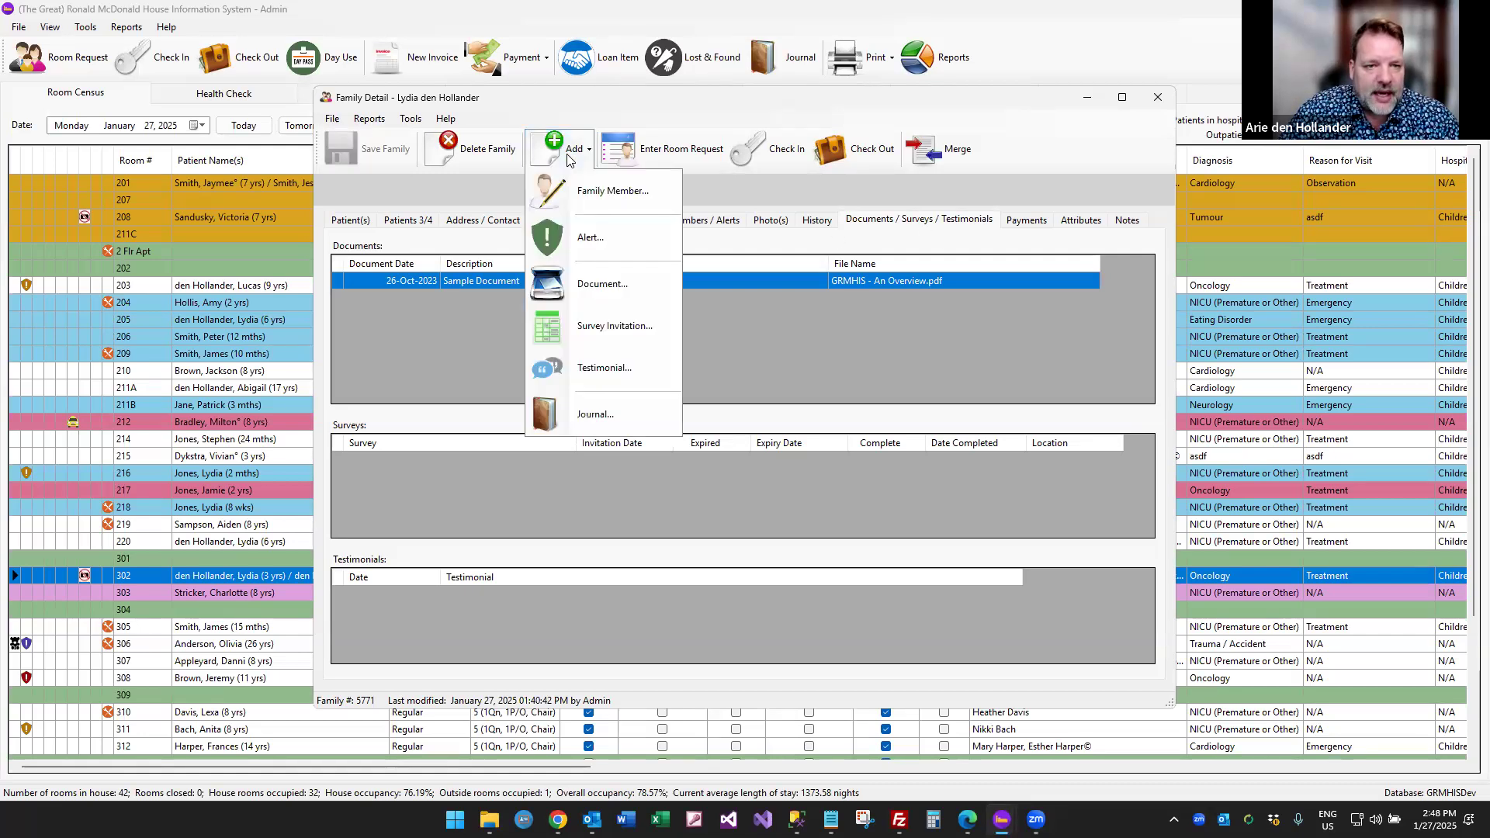
left_click(584, 327)
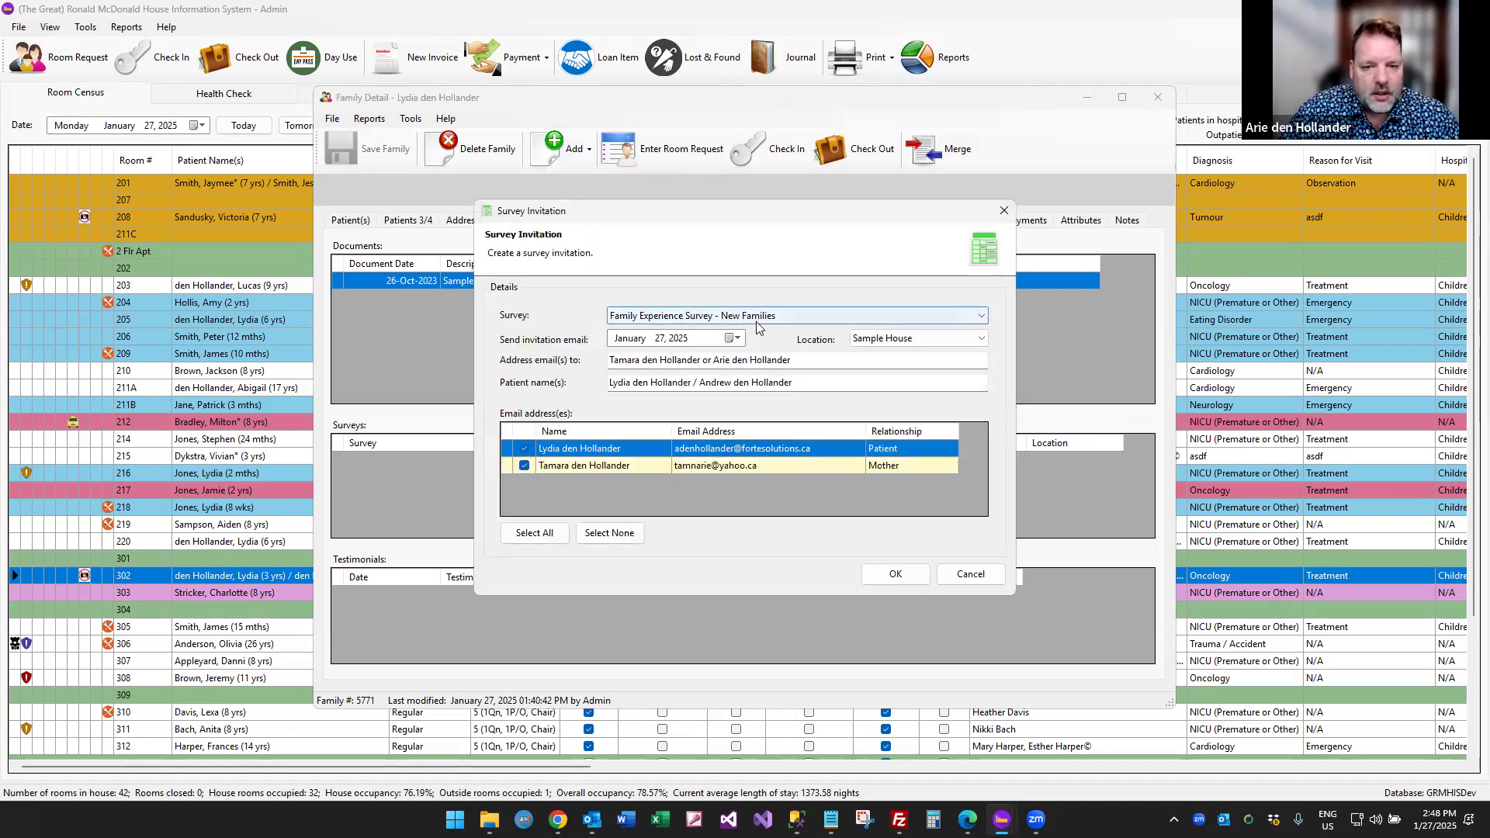
left_click(756, 322)
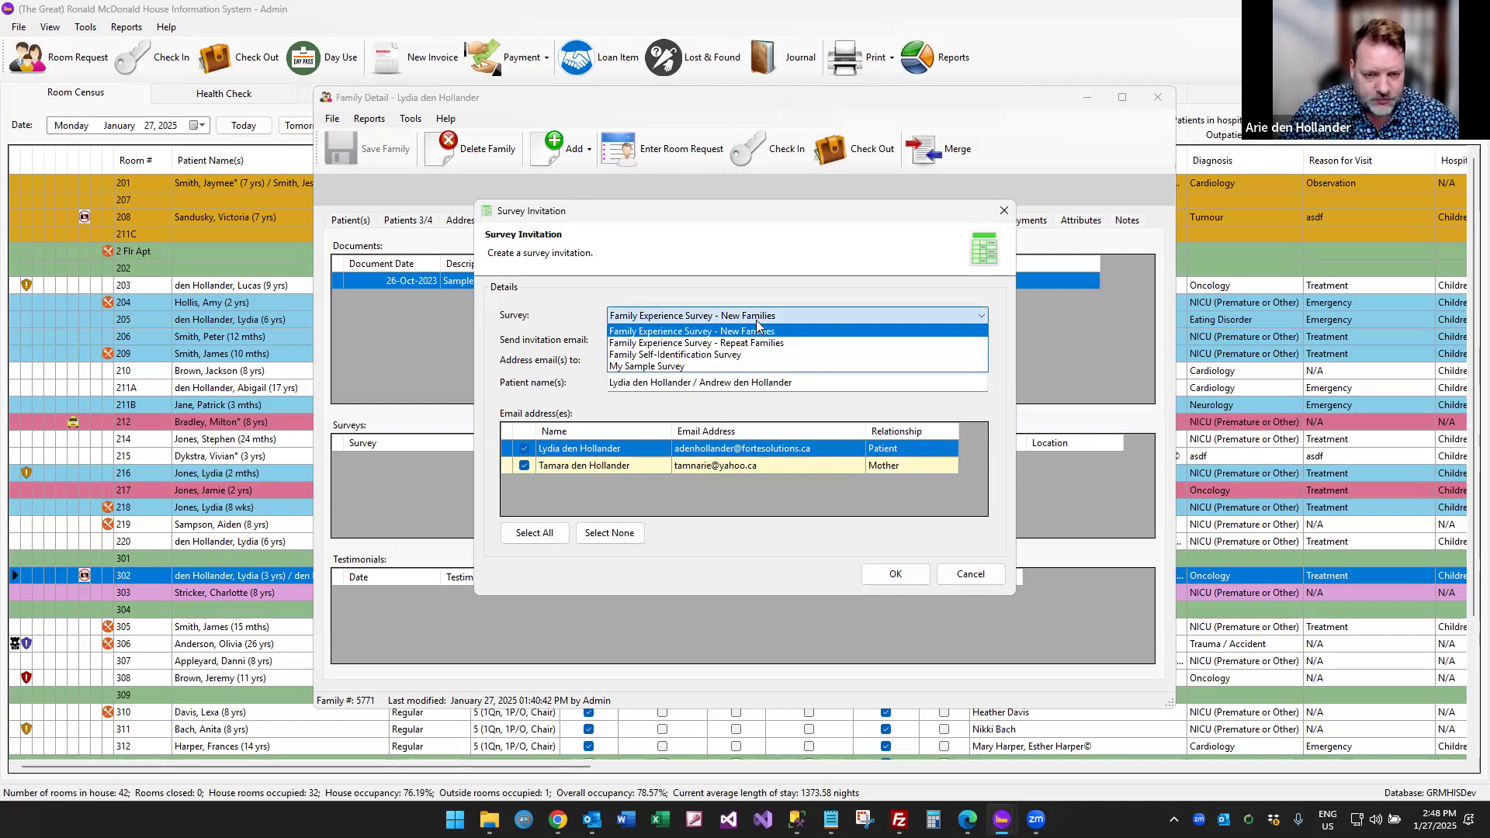
left_click(665, 366)
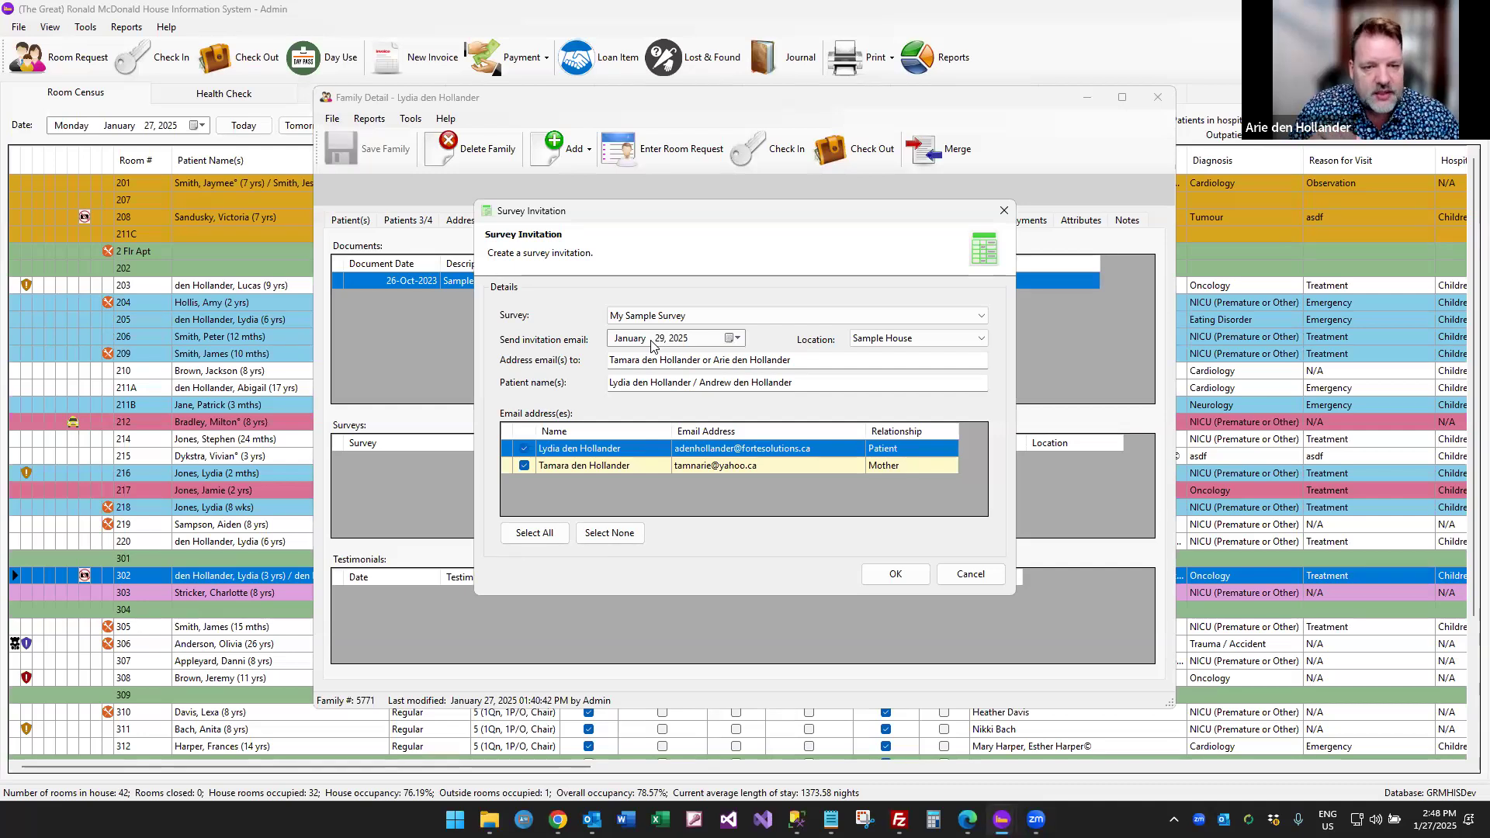
left_click(733, 339)
left_click(646, 438)
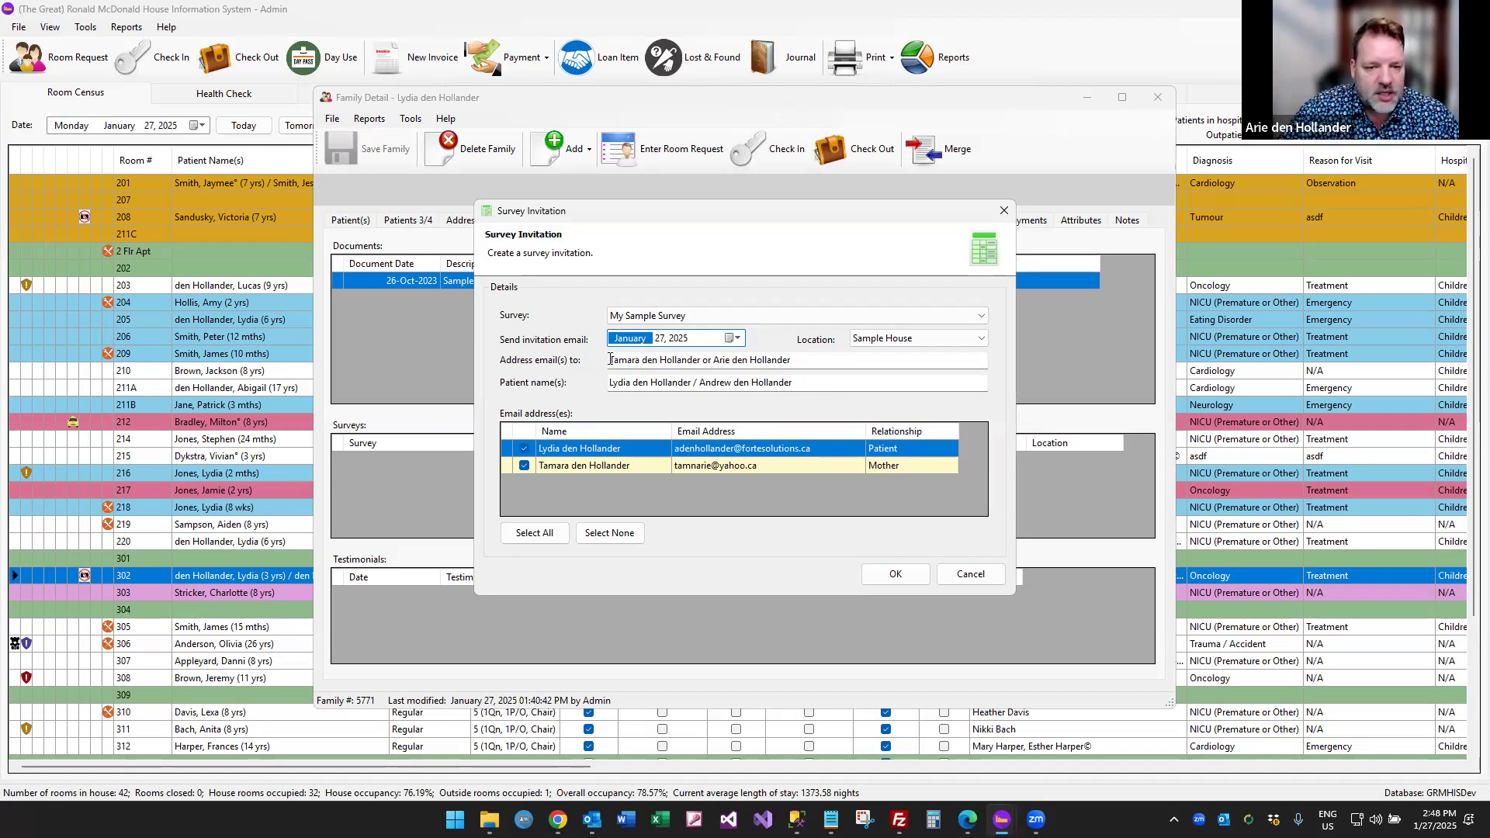
left_click_drag(610, 360, 804, 363)
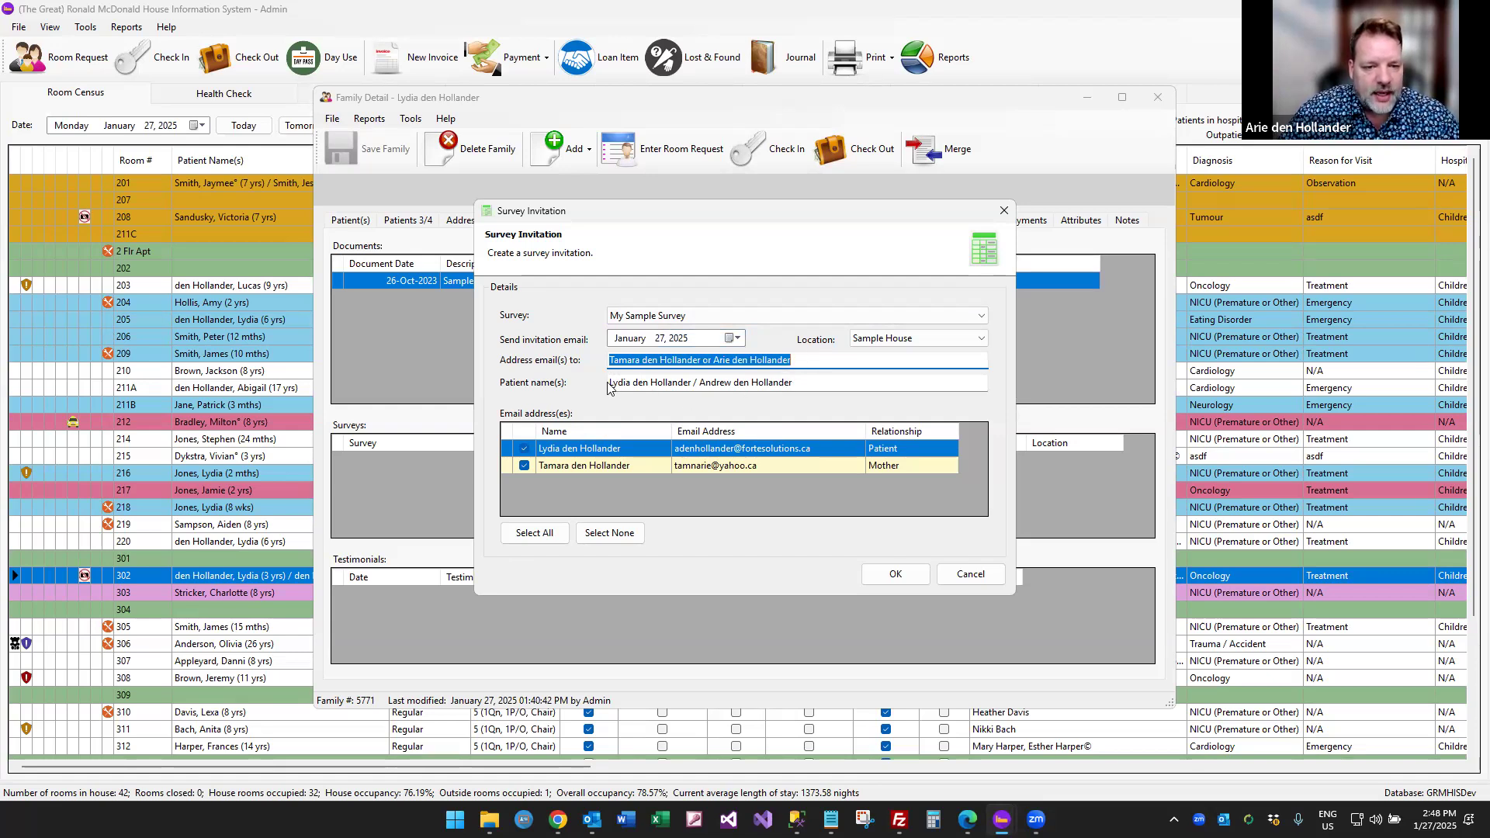
left_click_drag(609, 385, 824, 385)
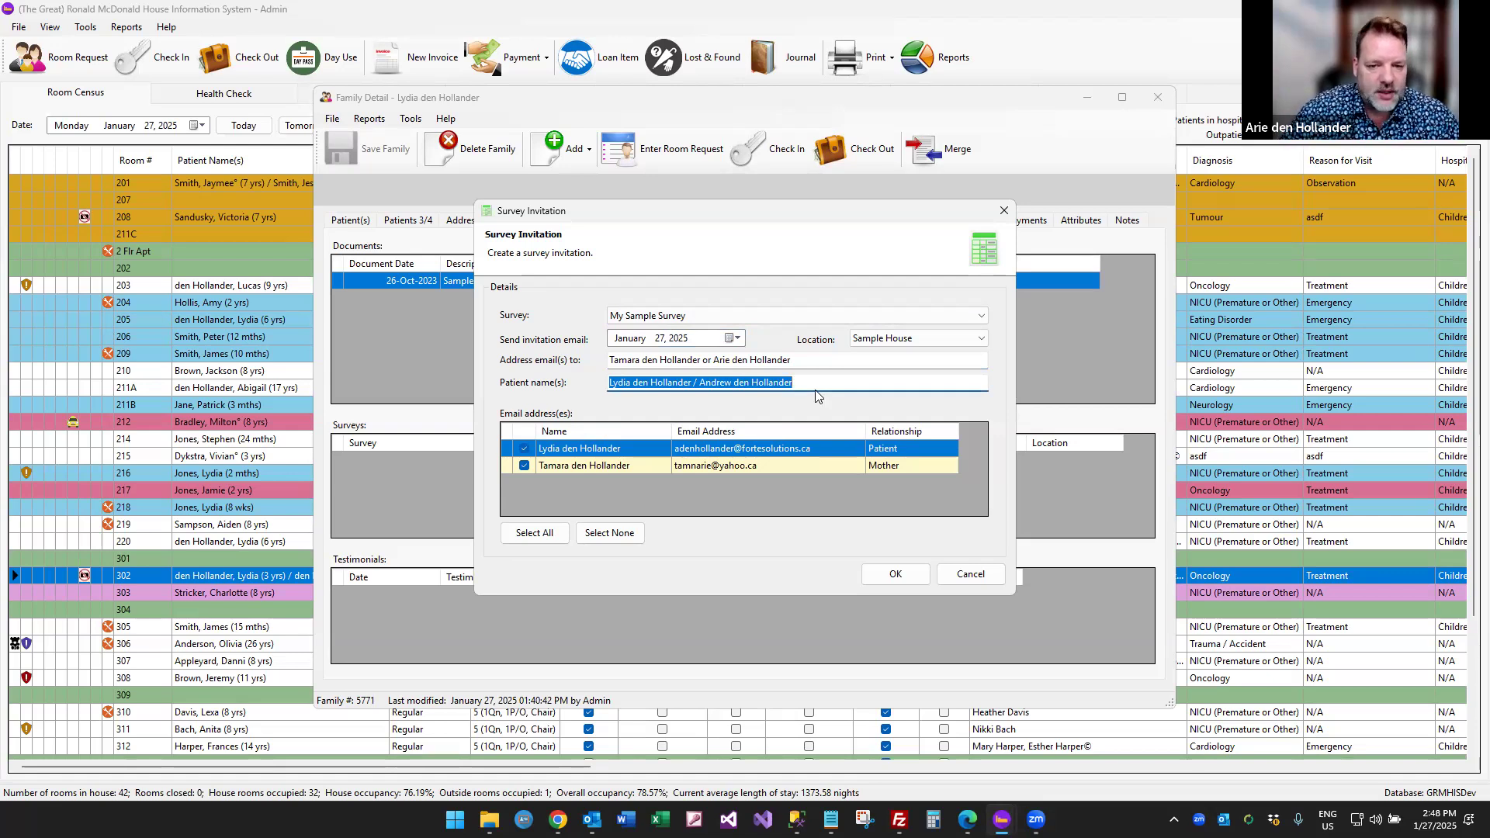
left_click(838, 385)
left_click_drag(838, 386, 605, 388)
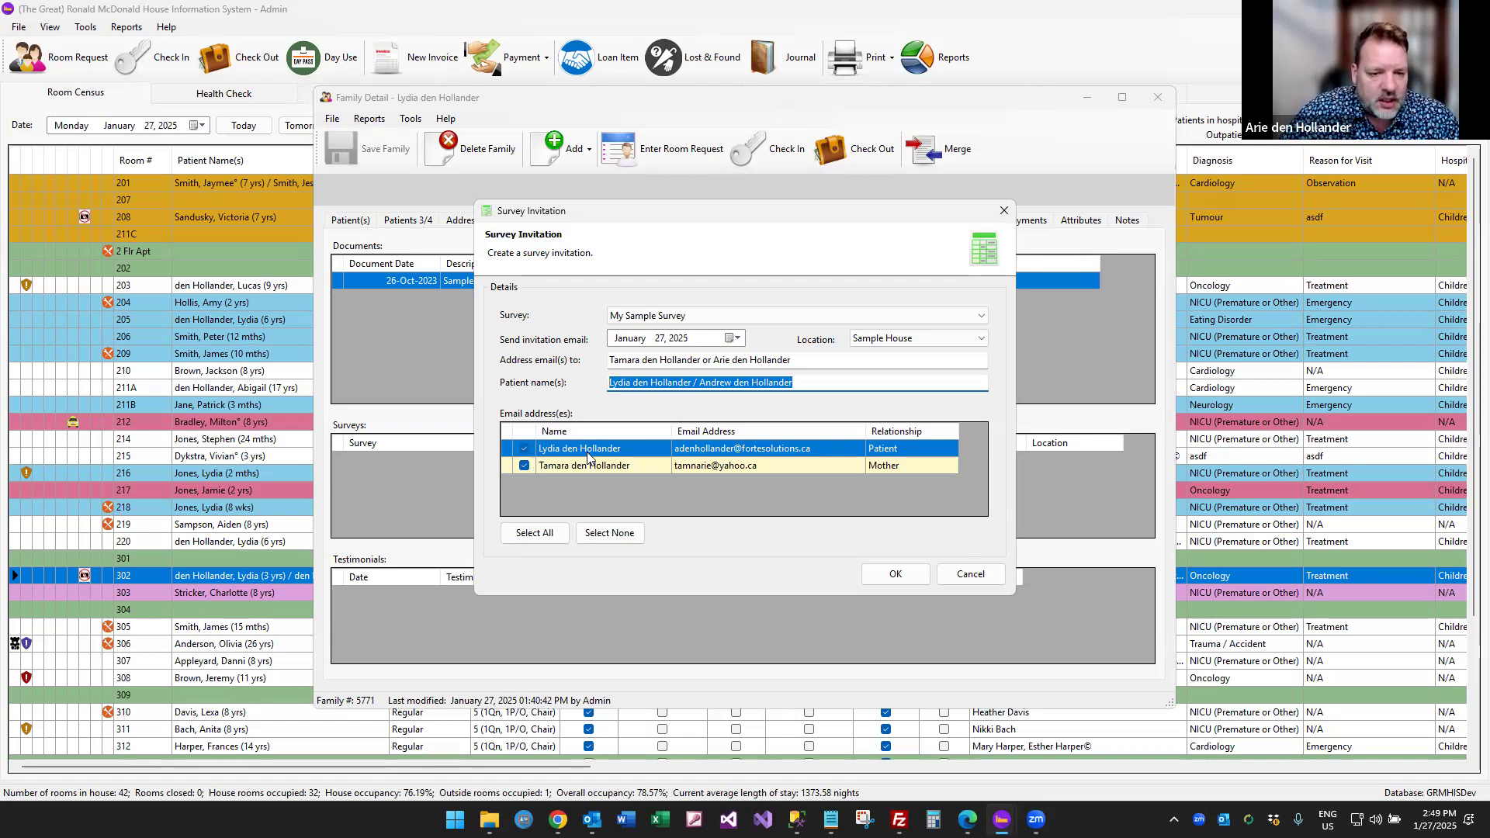
left_click(953, 574)
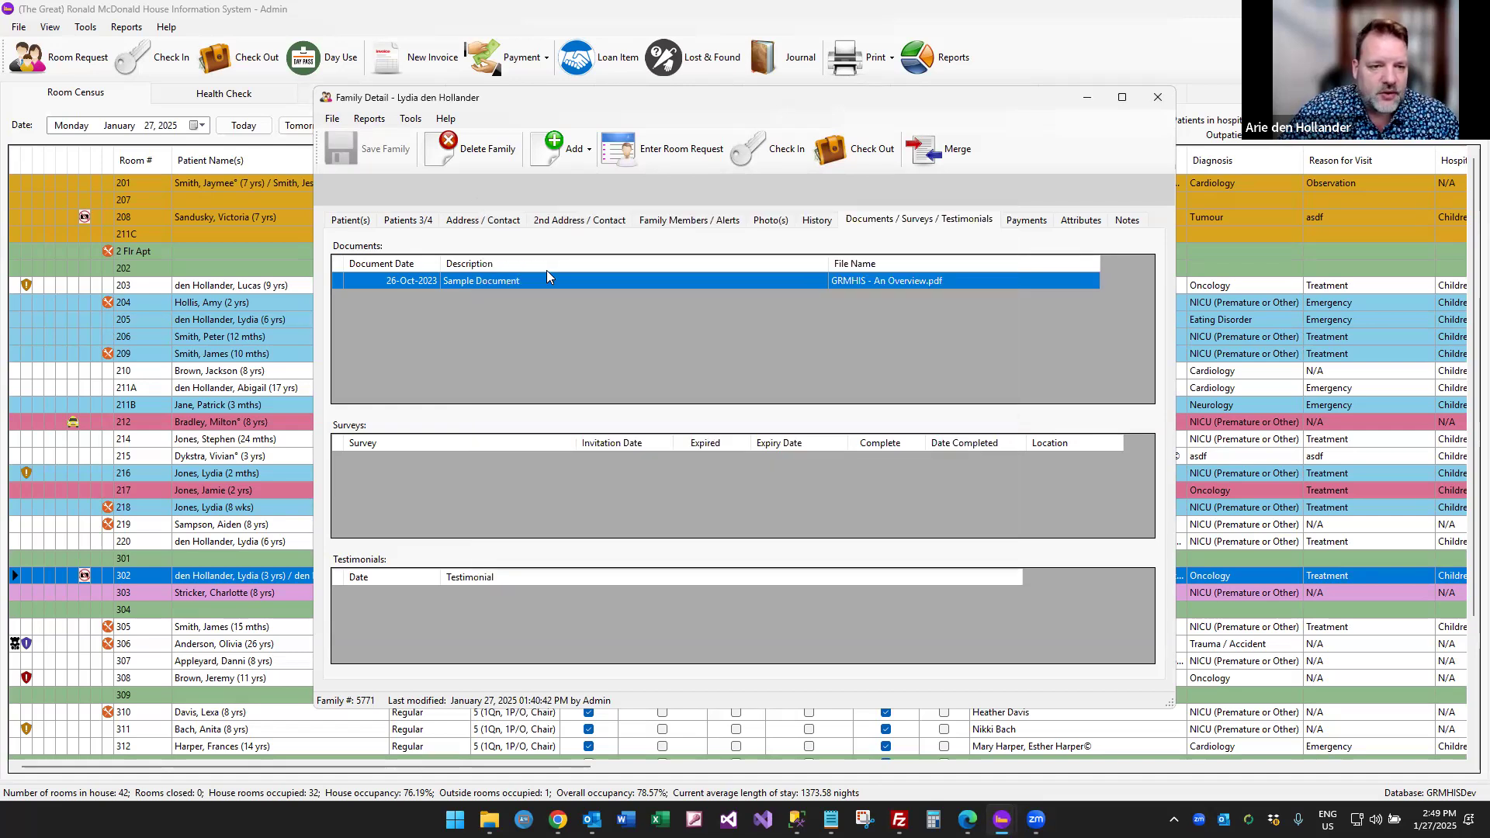
Set the mailing-list permission for the family's first email address to No and save the family.
left_click(476, 223)
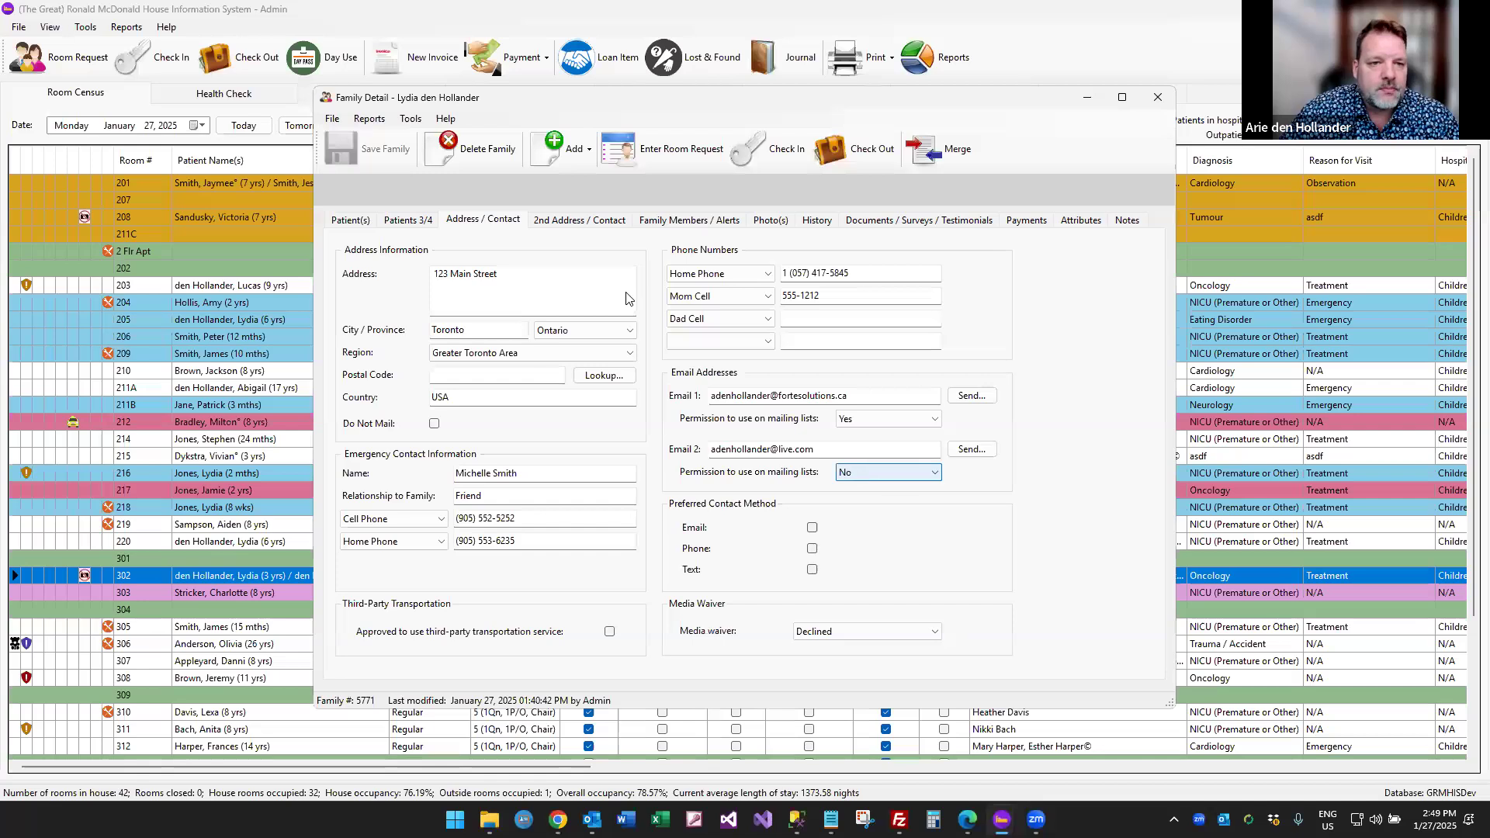
left_click(882, 421)
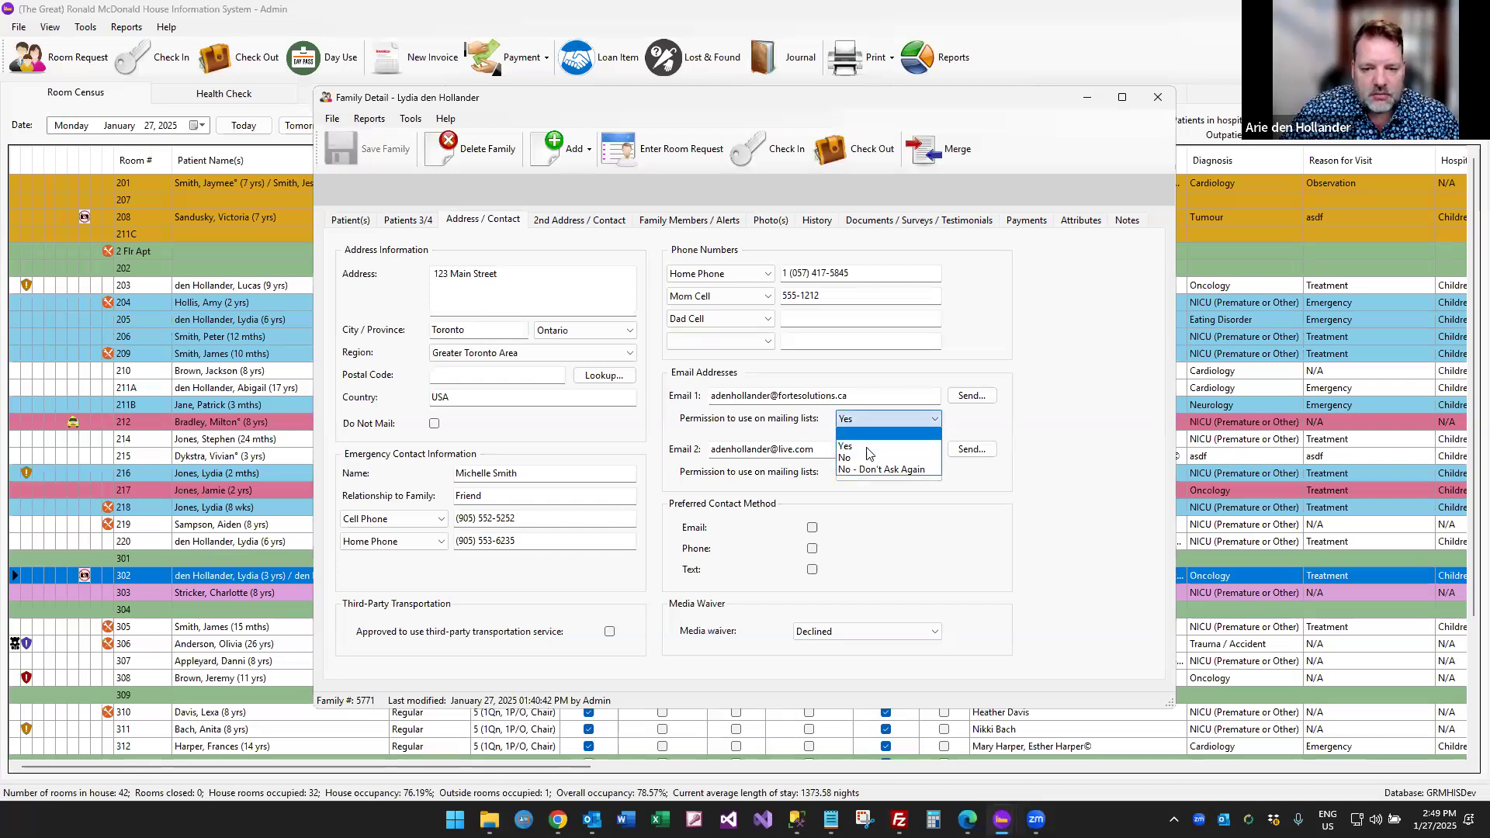
left_click(863, 448)
left_click(386, 159)
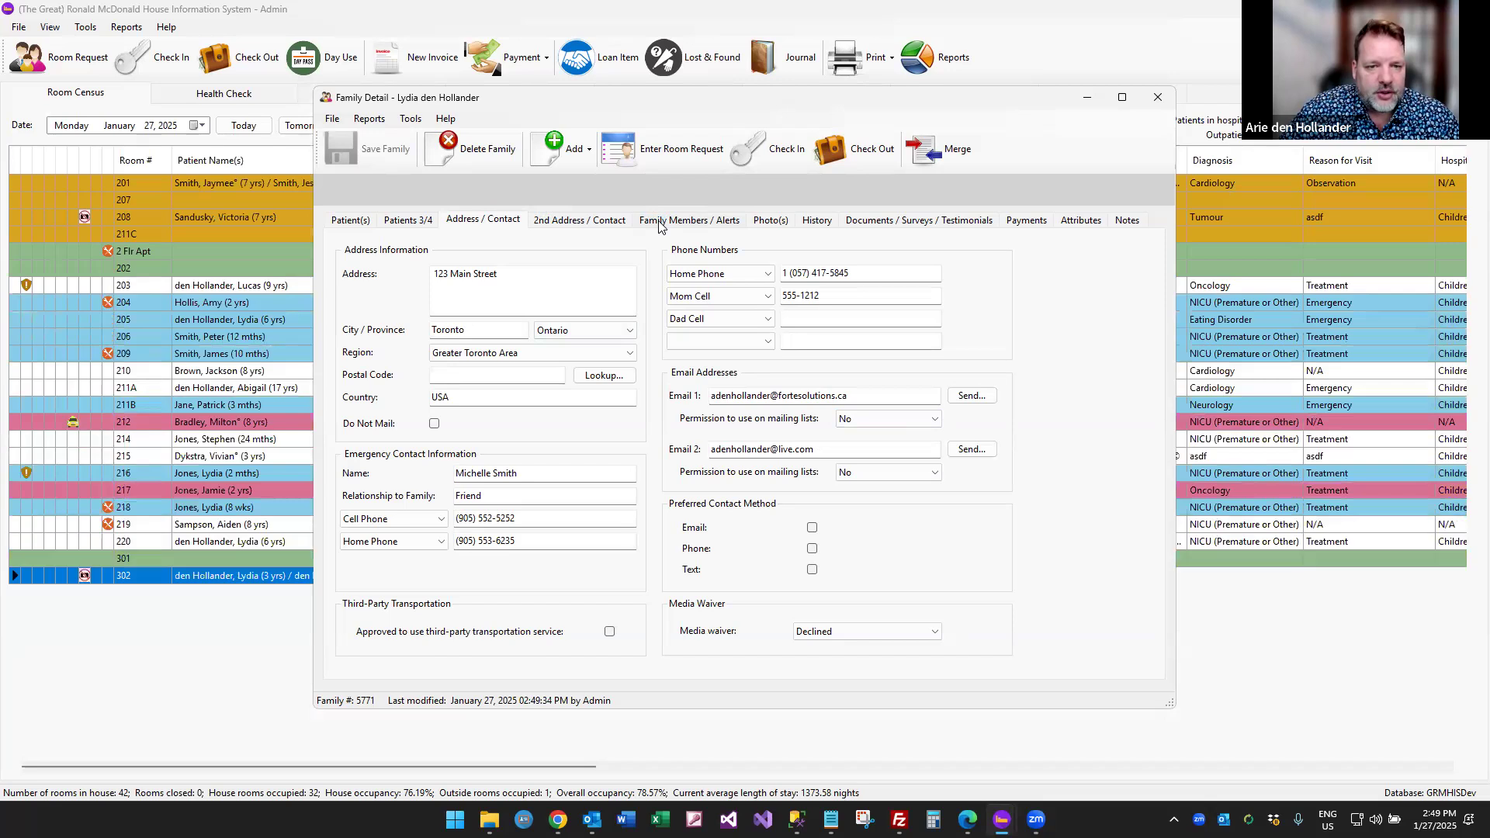
Set the mailing-list permission for the mother's first email address to No and save the family member.
left_click(659, 223)
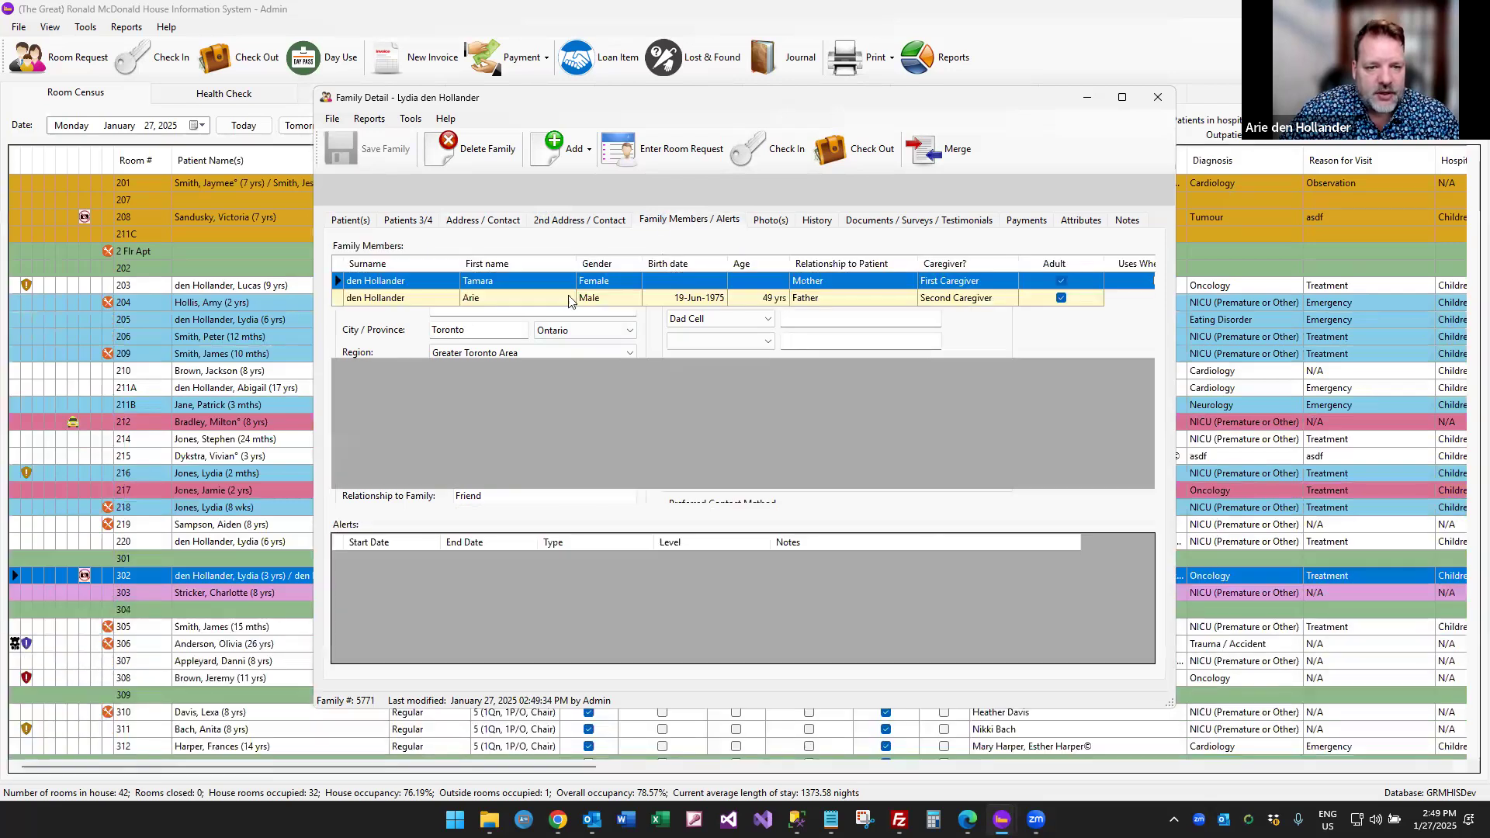
double_click(500, 286)
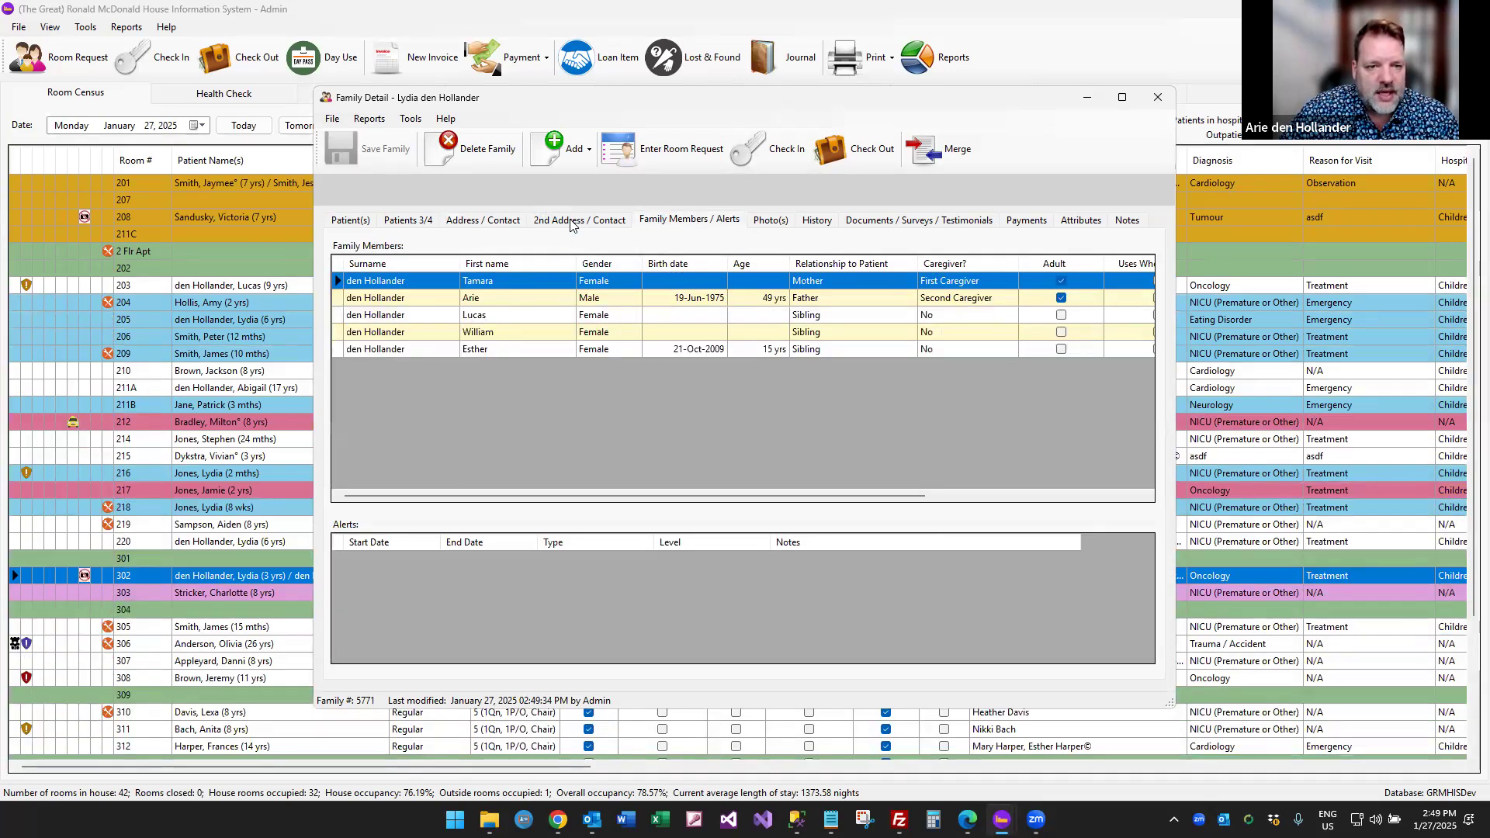
left_click(638, 180)
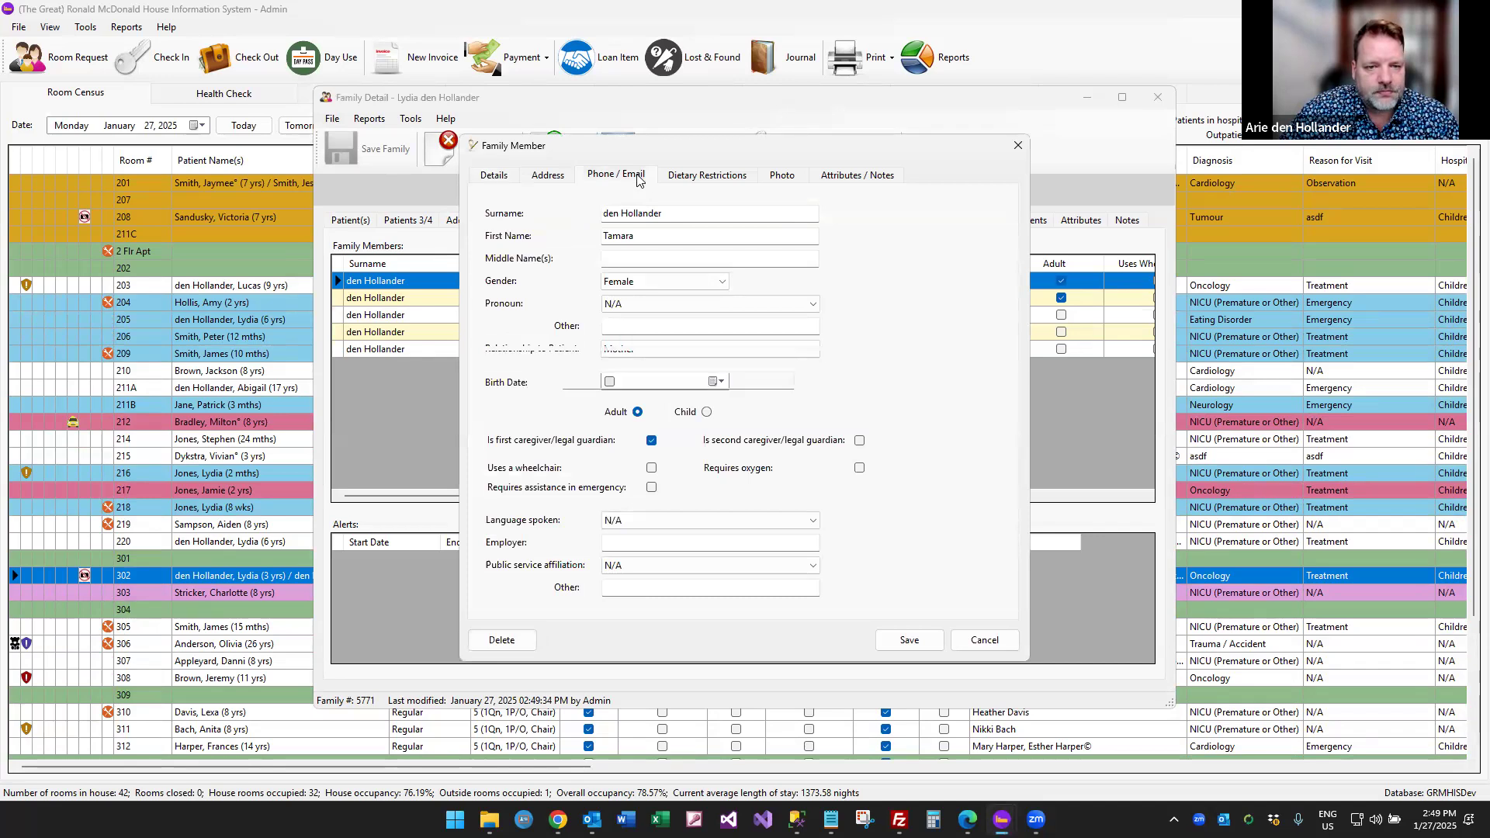
left_click(709, 409)
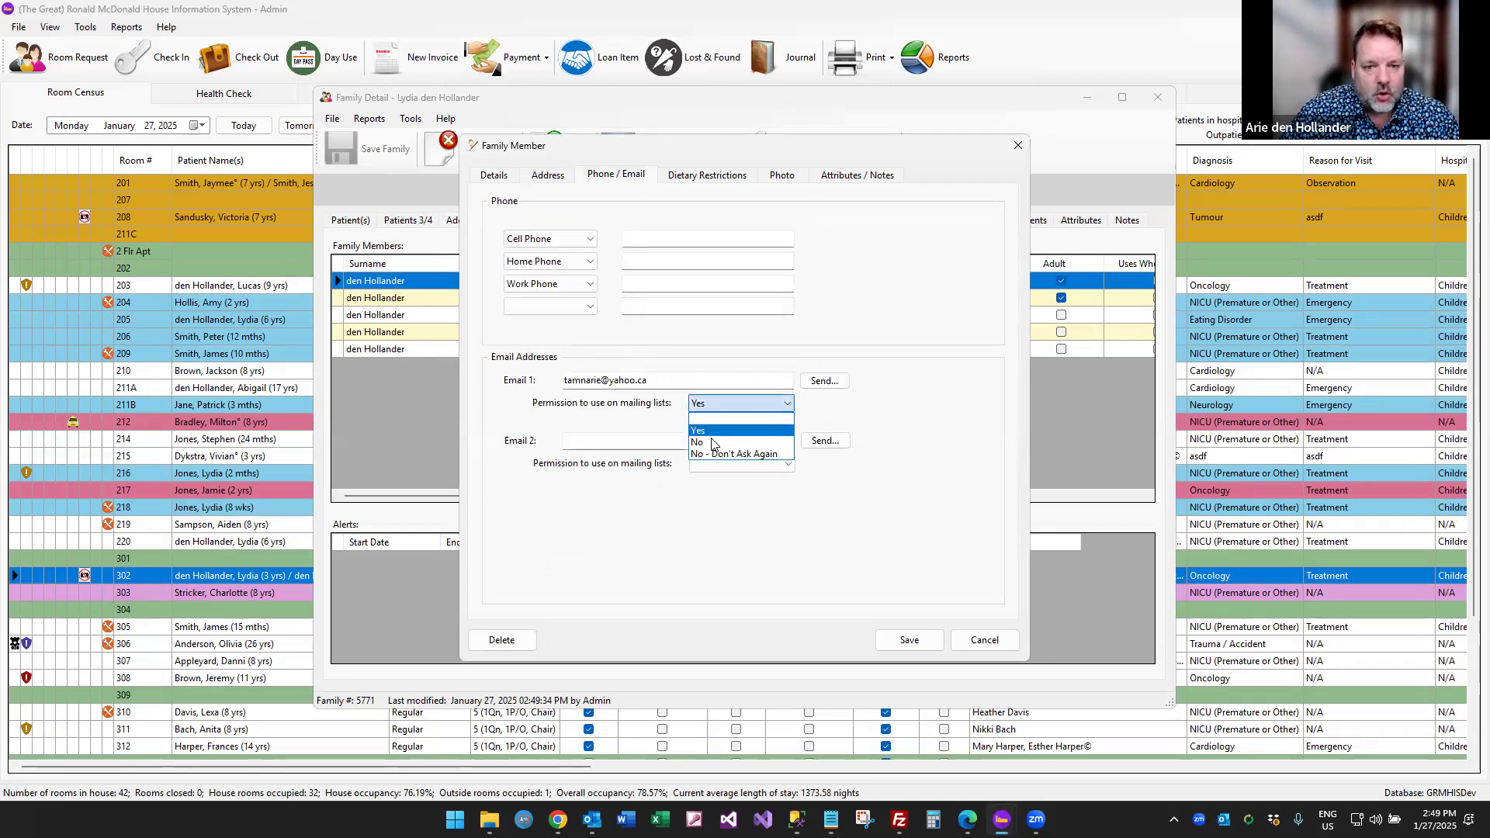
left_click(710, 429)
left_click(912, 648)
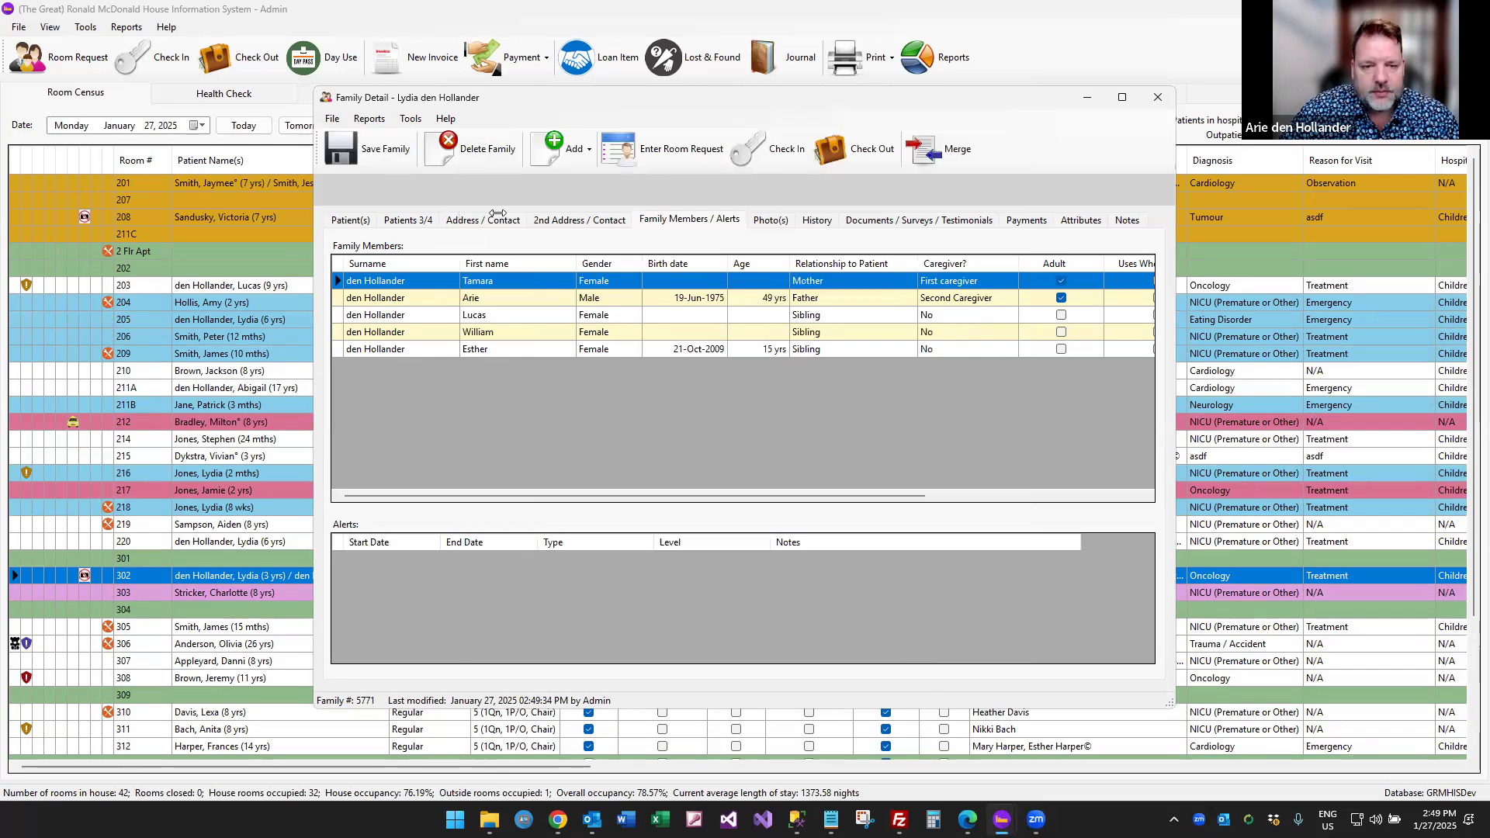
Try to add a survey invitation while the family has no email address with mailing-list permission.
left_click(560, 148)
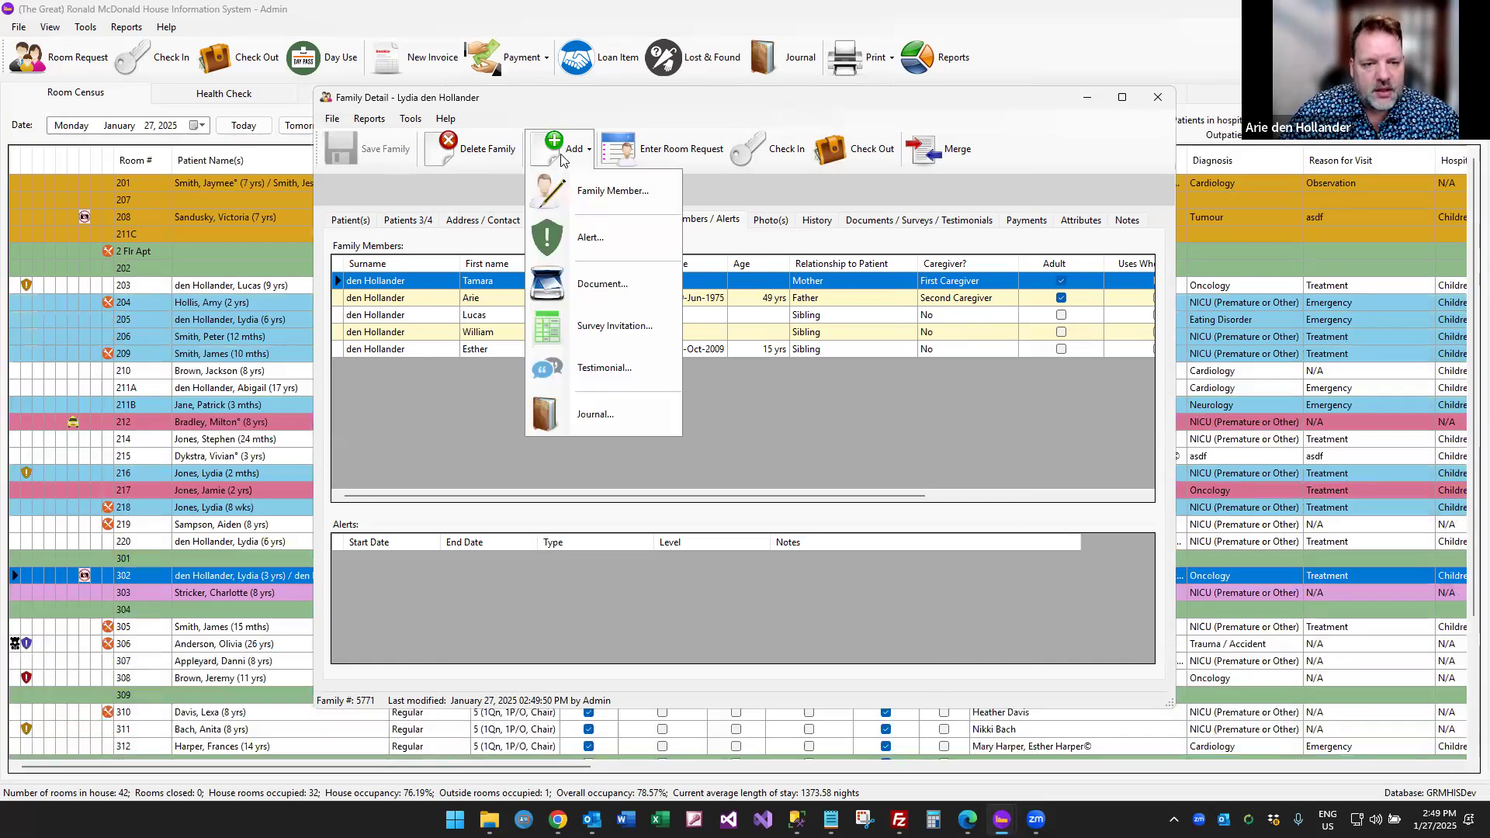
left_click(619, 326)
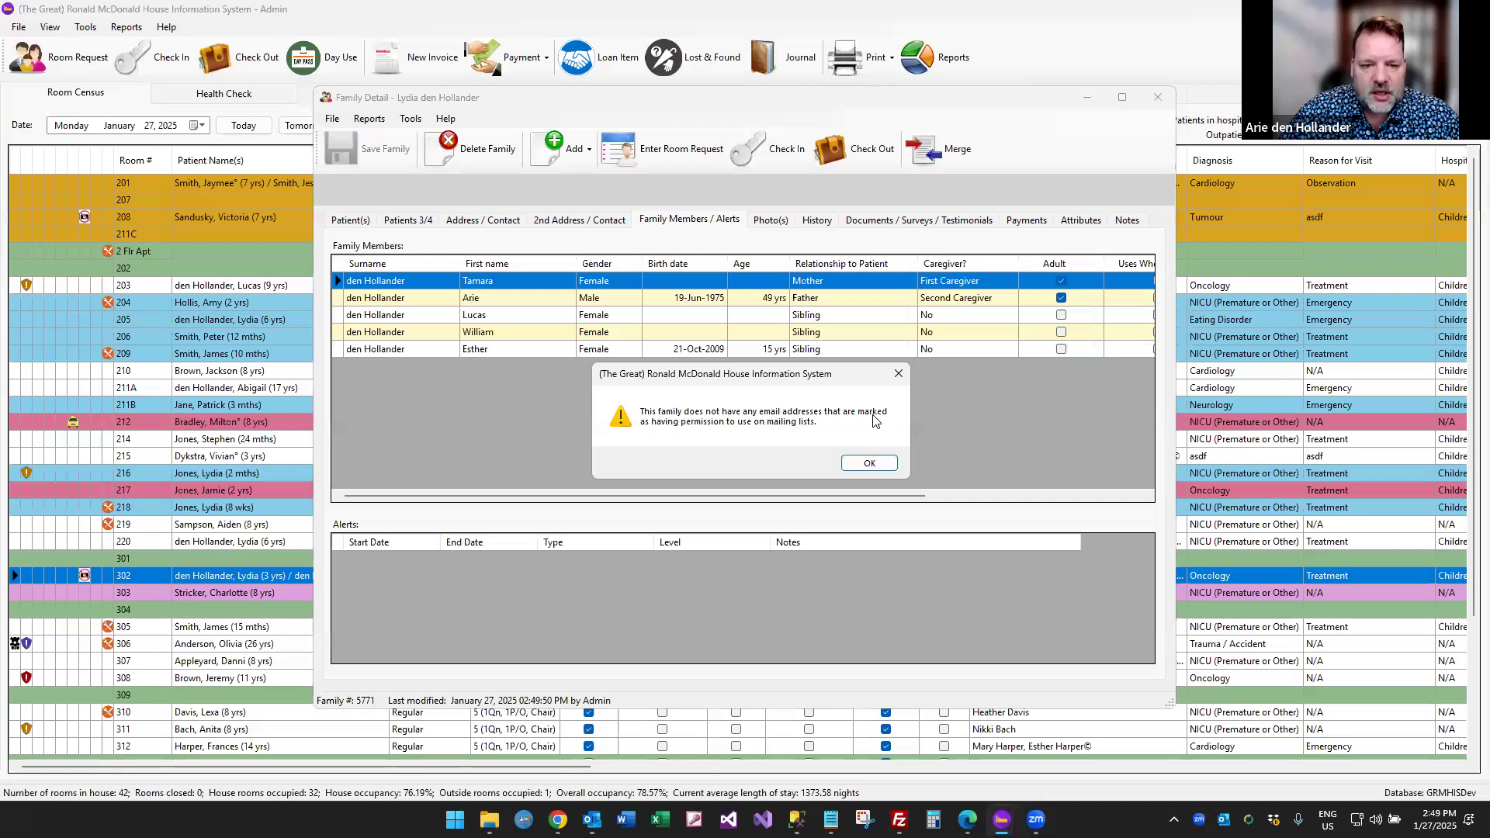
left_click(869, 464)
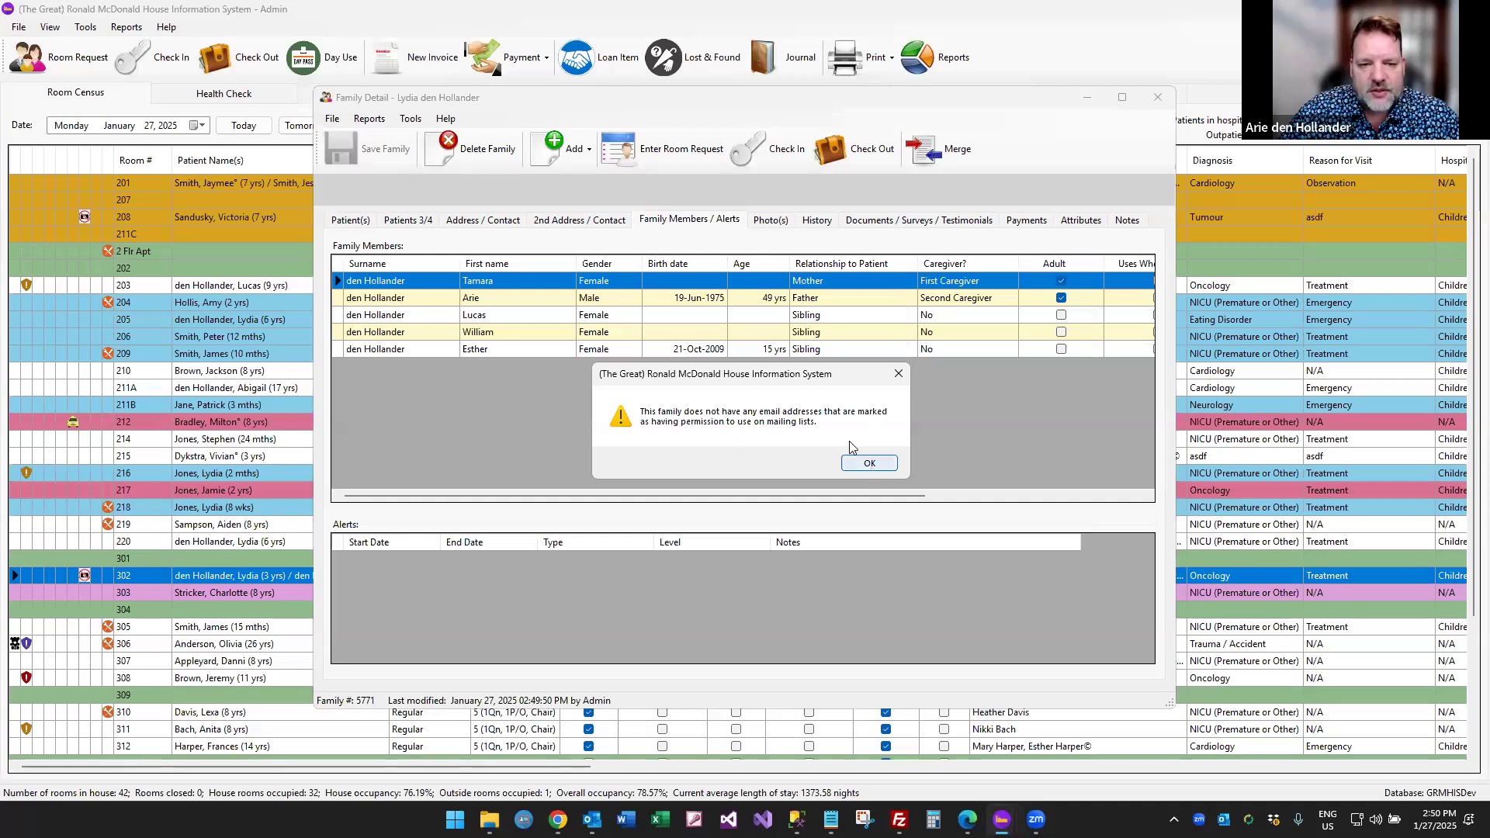
Set the mailing-list permission to Yes for both email addresses in the family's contact details.
left_click(469, 222)
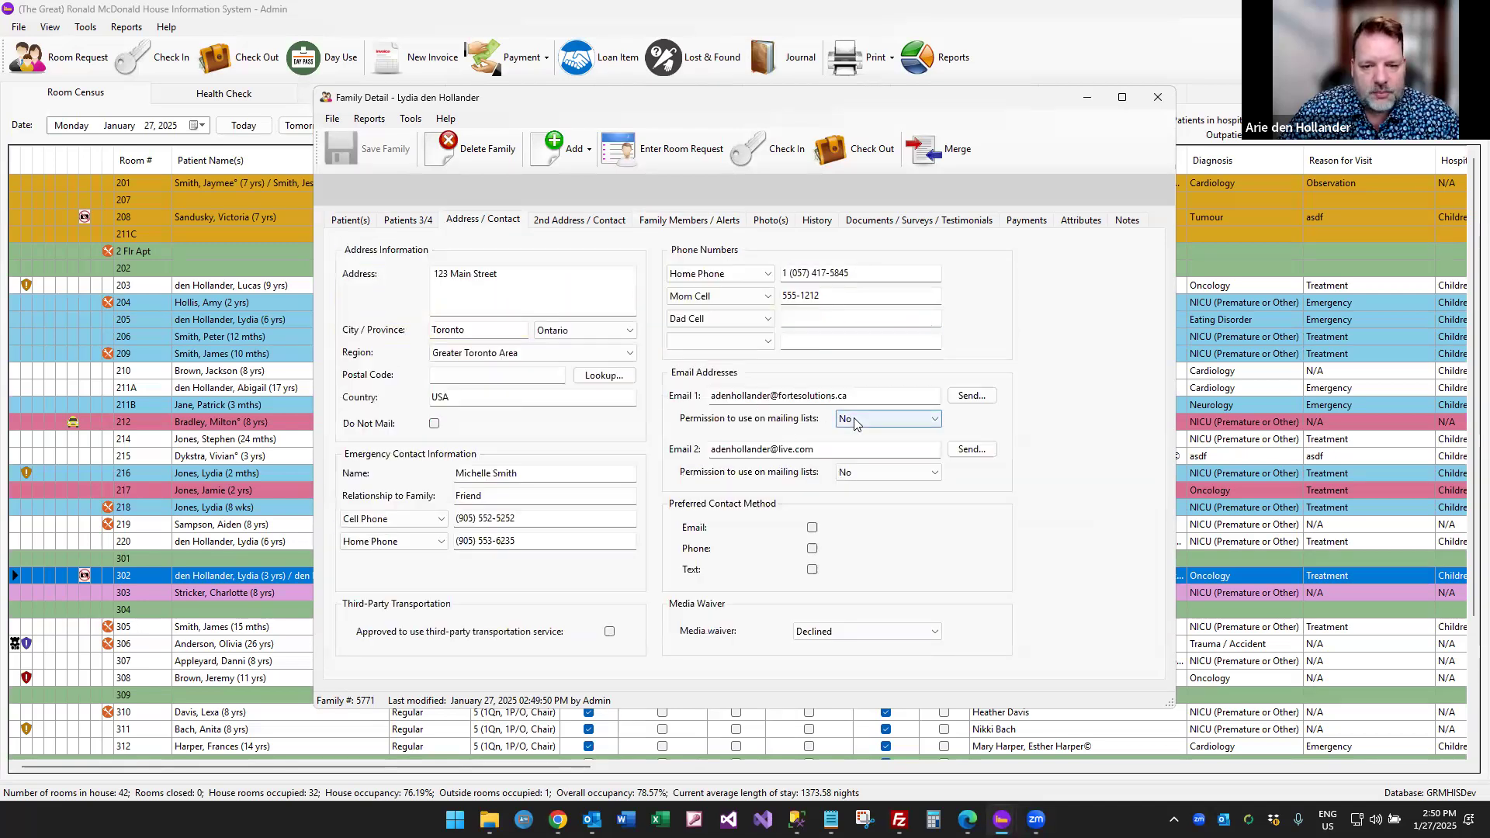
left_click(854, 419)
left_click(858, 444)
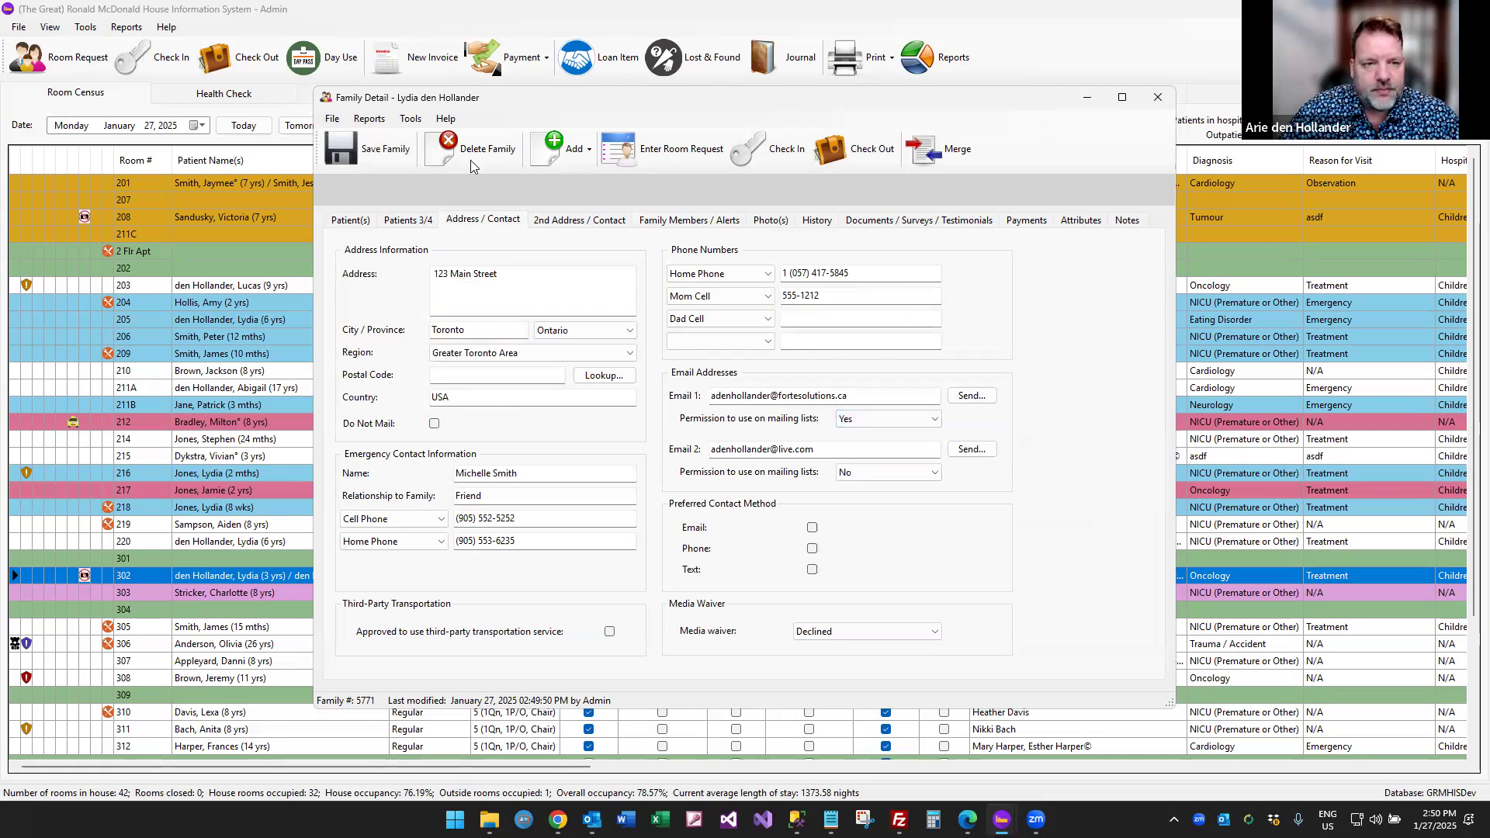
left_click(854, 471)
left_click(857, 497)
Set the mailing-list permission for the mother's first email address to Yes, then save the family member and the family.
left_click(686, 220)
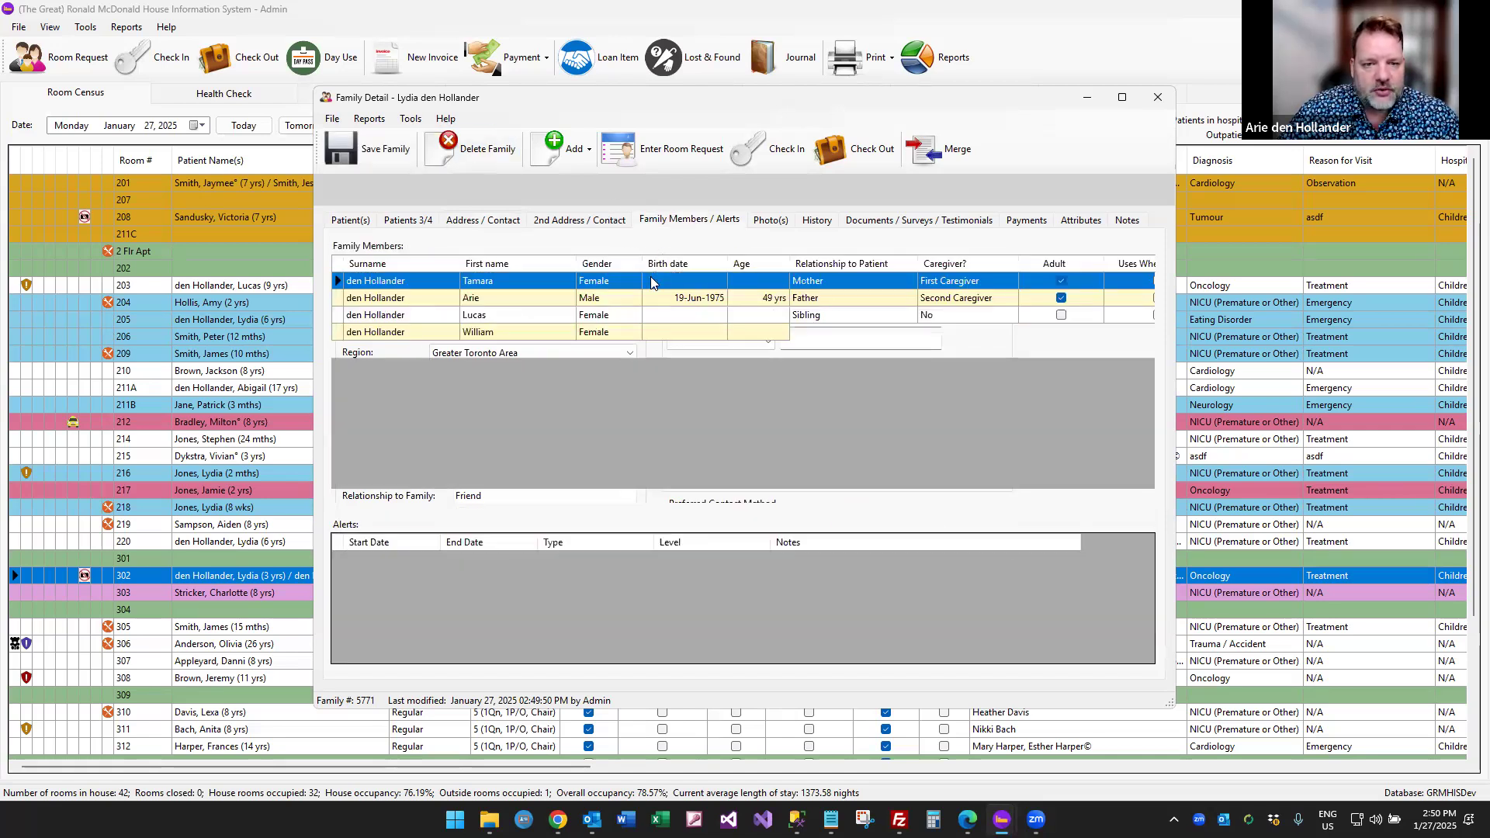
double_click(605, 281)
left_click(626, 177)
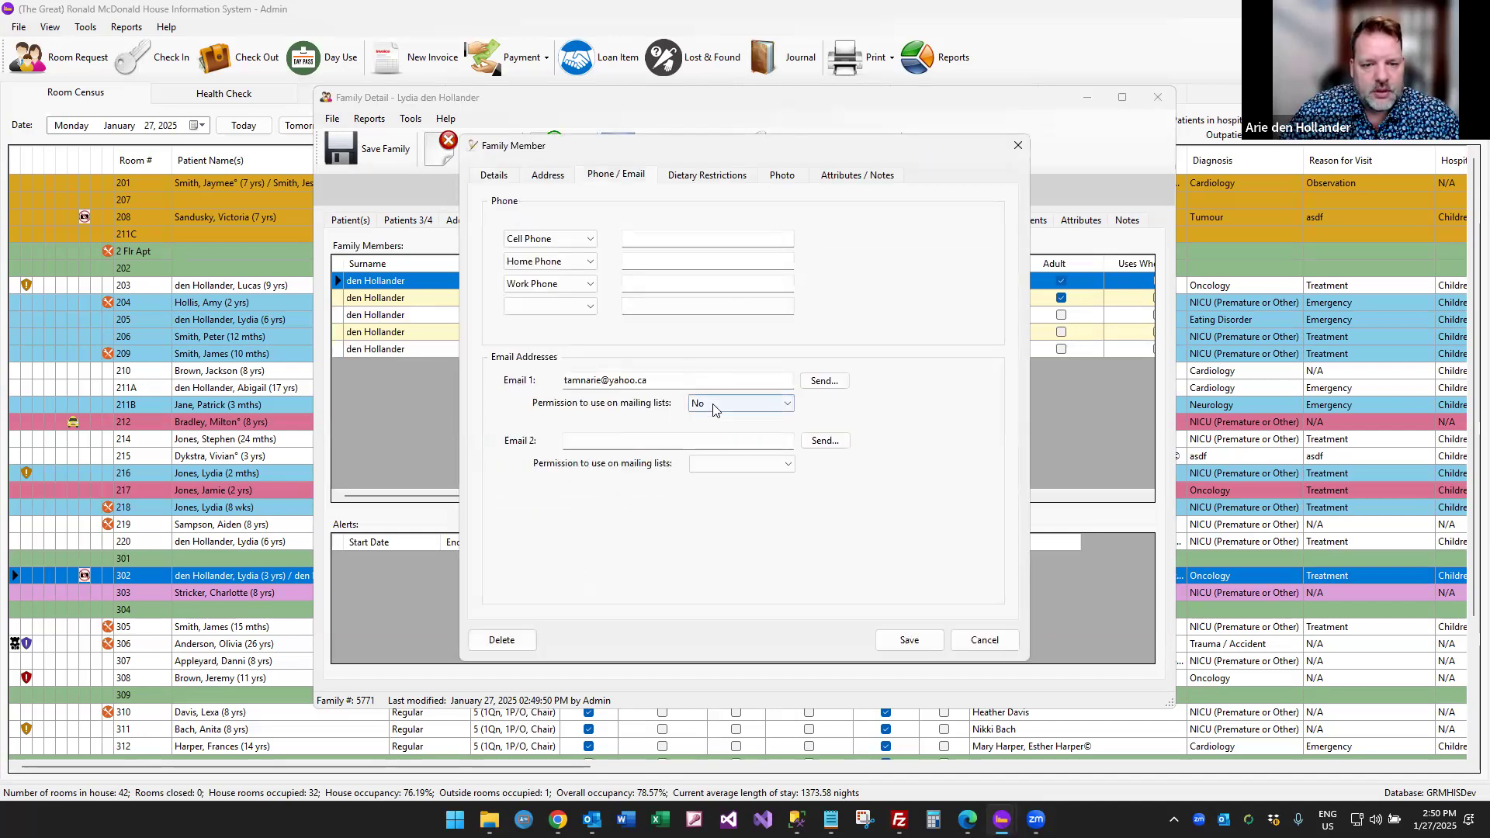
left_click(710, 404)
left_click(710, 429)
left_click(900, 637)
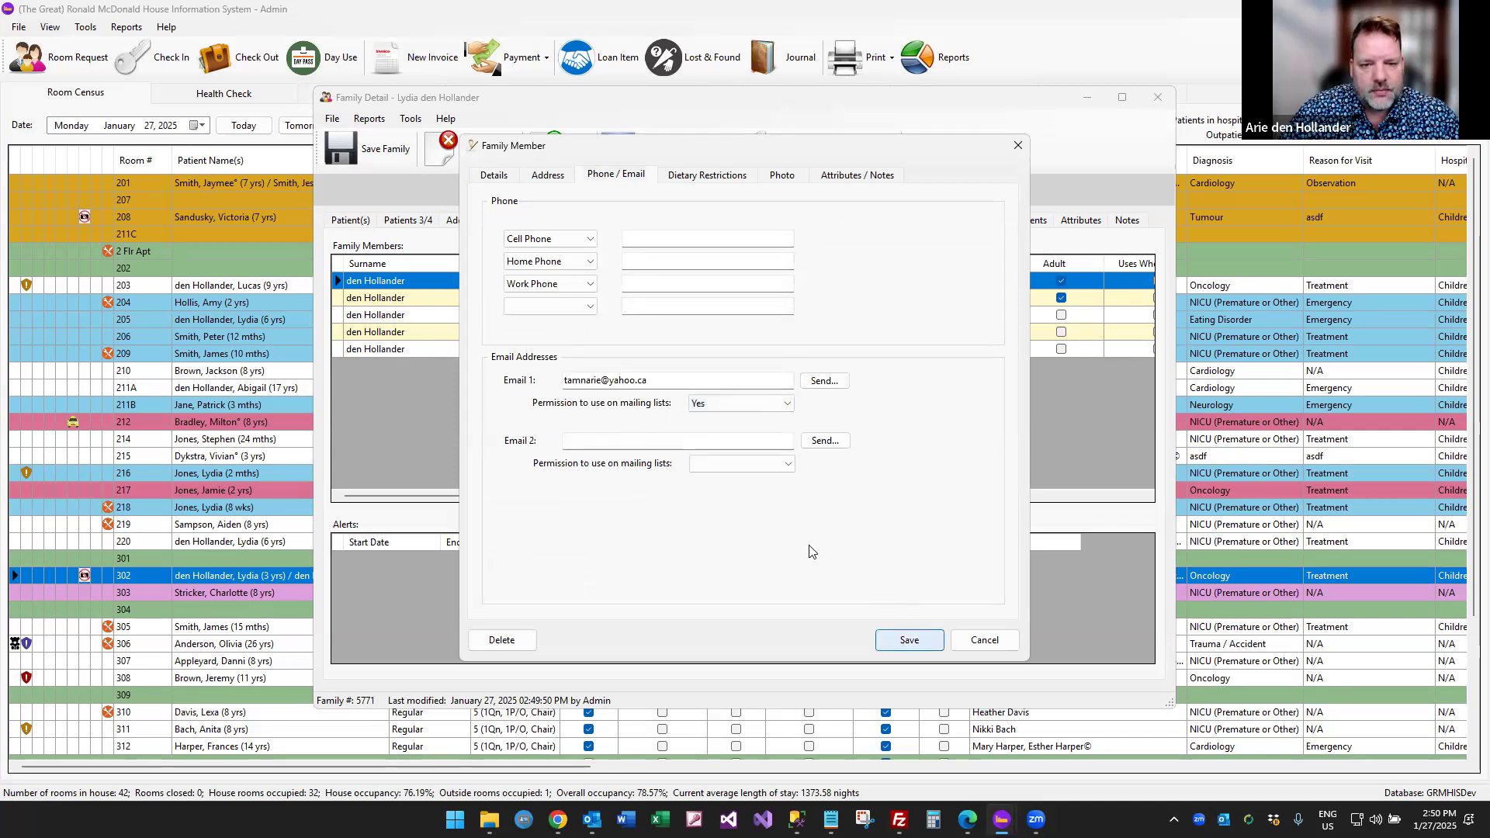
left_click(371, 148)
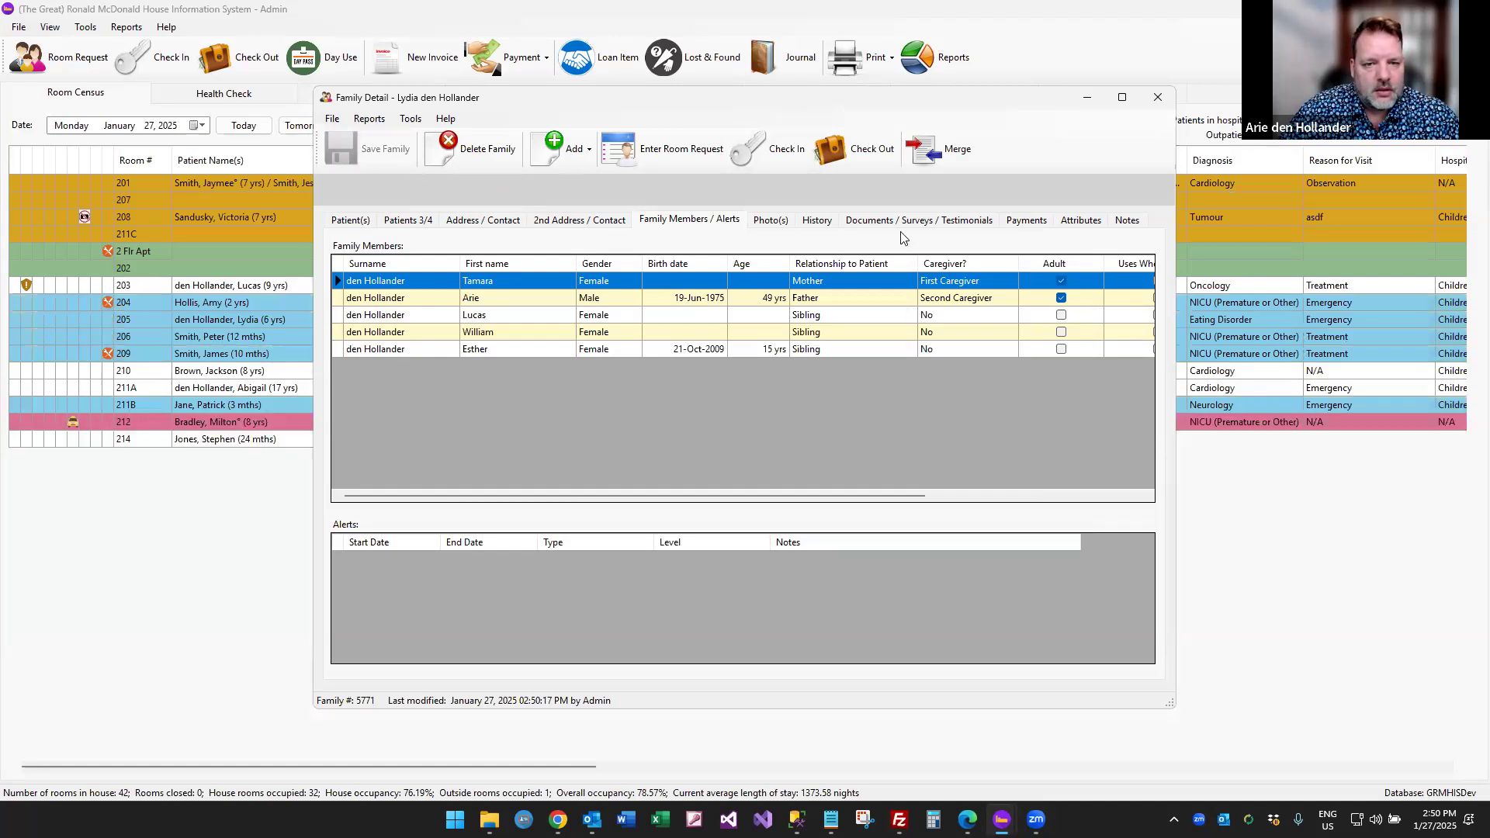
Check the recipient email addresses offered in a new survey invitation and close it without creating the invitation.
left_click(977, 225)
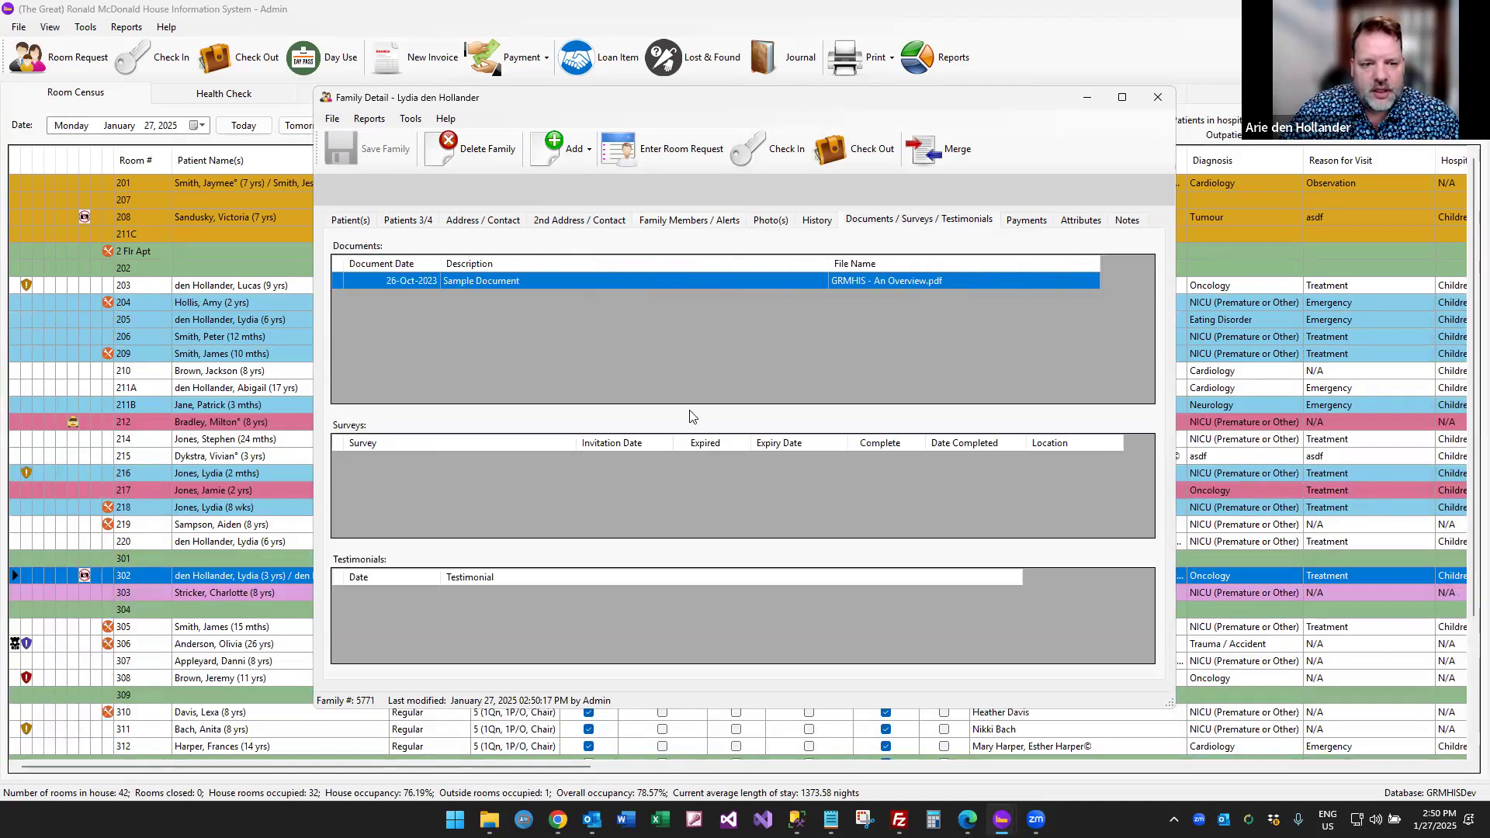
left_click(545, 153)
left_click(590, 327)
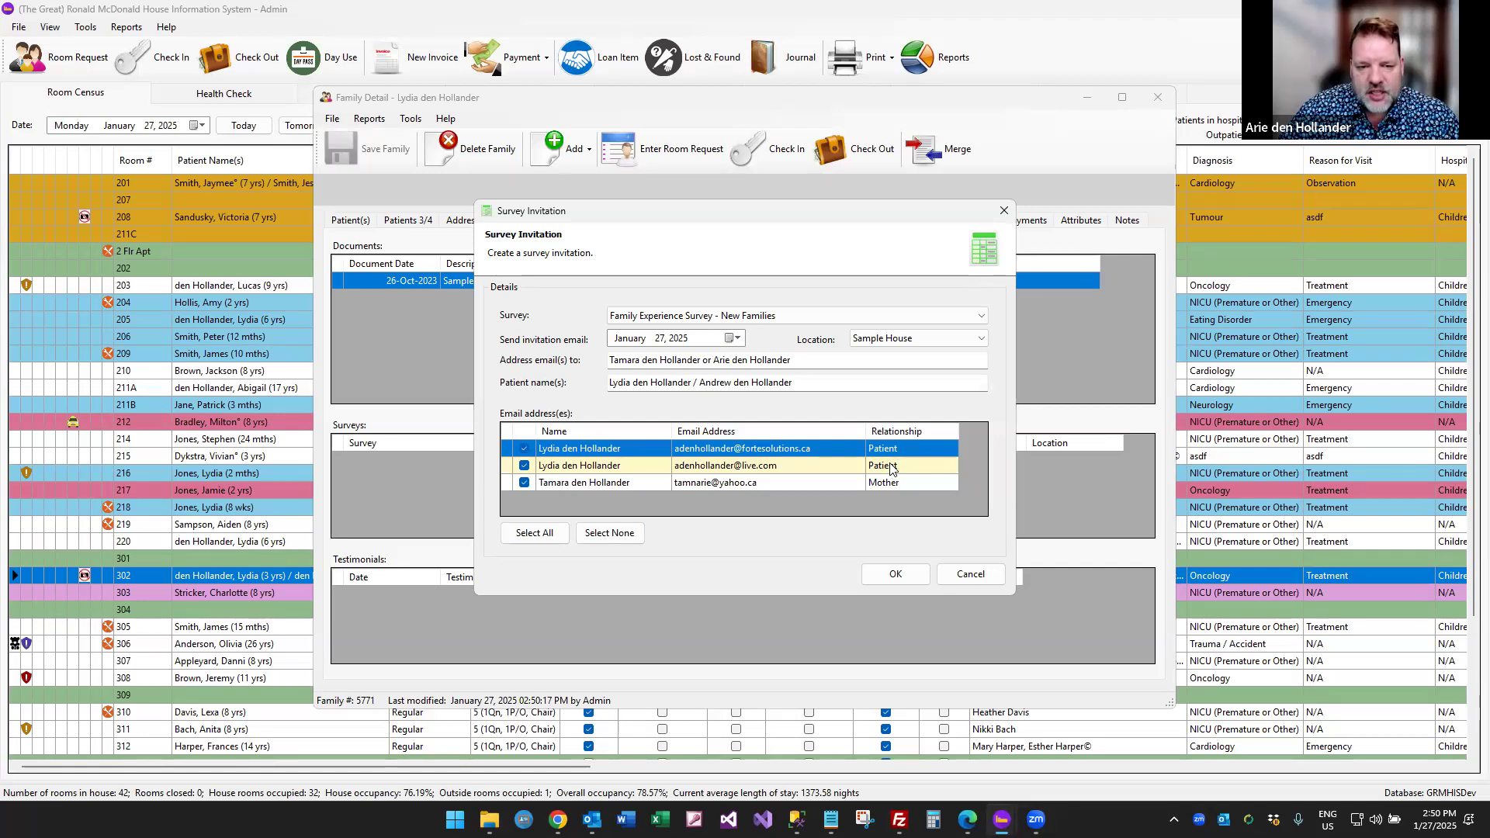
left_click(970, 574)
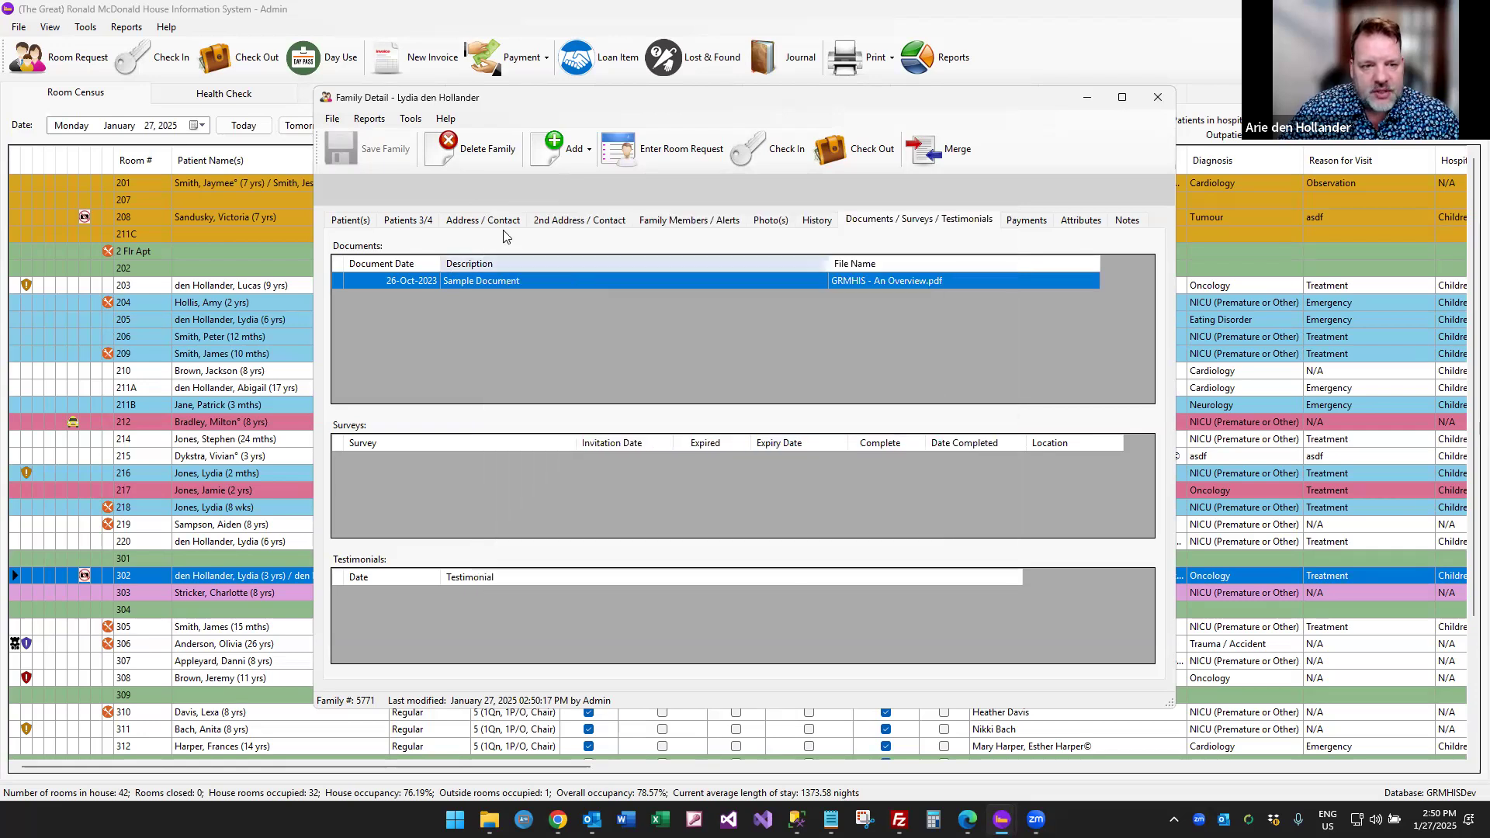
Review the family's contact details, then start a new survey invitation from its documents, surveys and testimonials and select the addressee text.
left_click(501, 223)
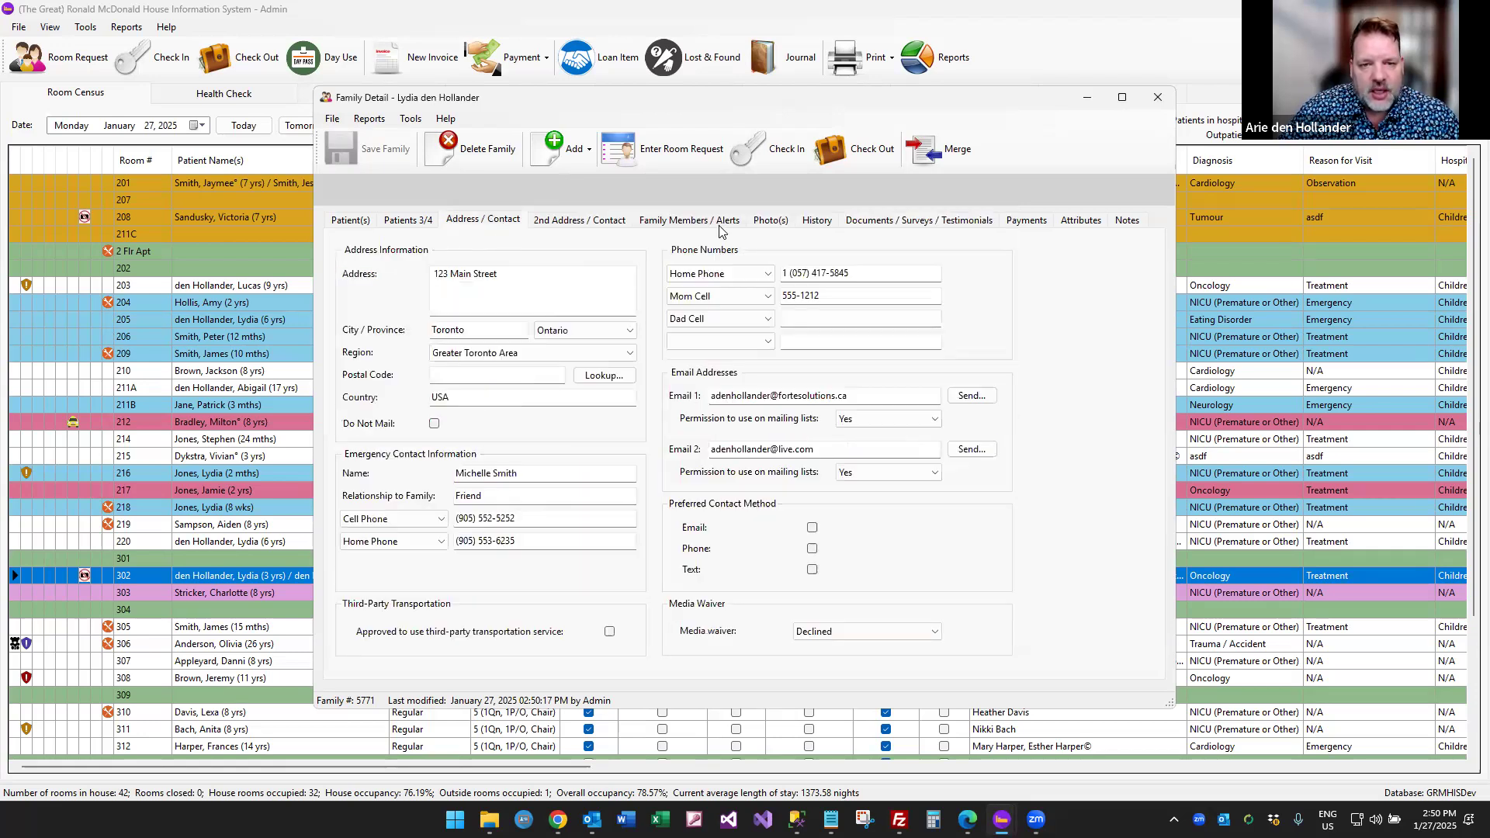
left_click(861, 226)
left_click(575, 150)
left_click(603, 326)
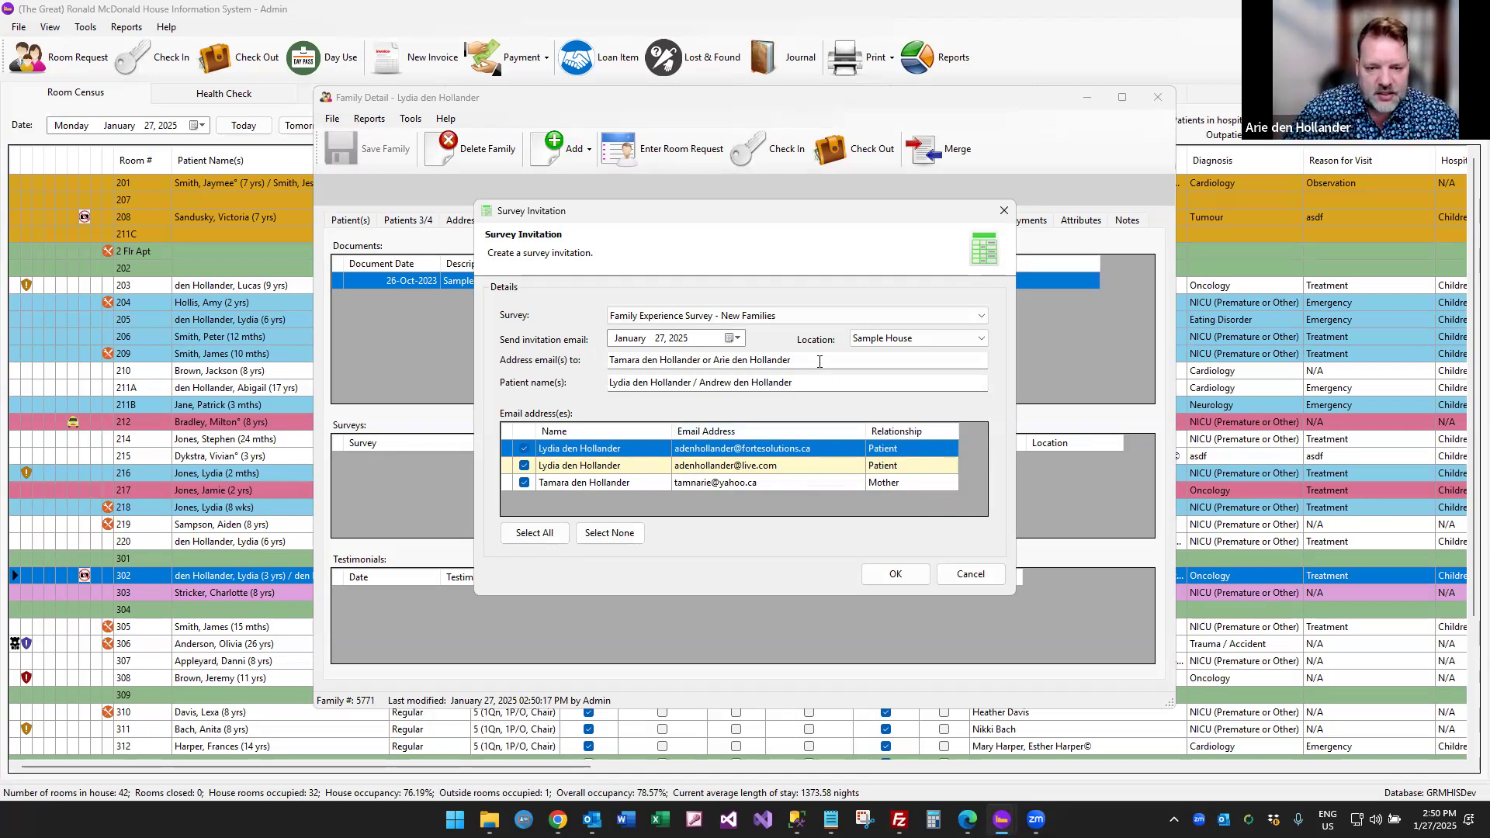
key("ctrl+a")
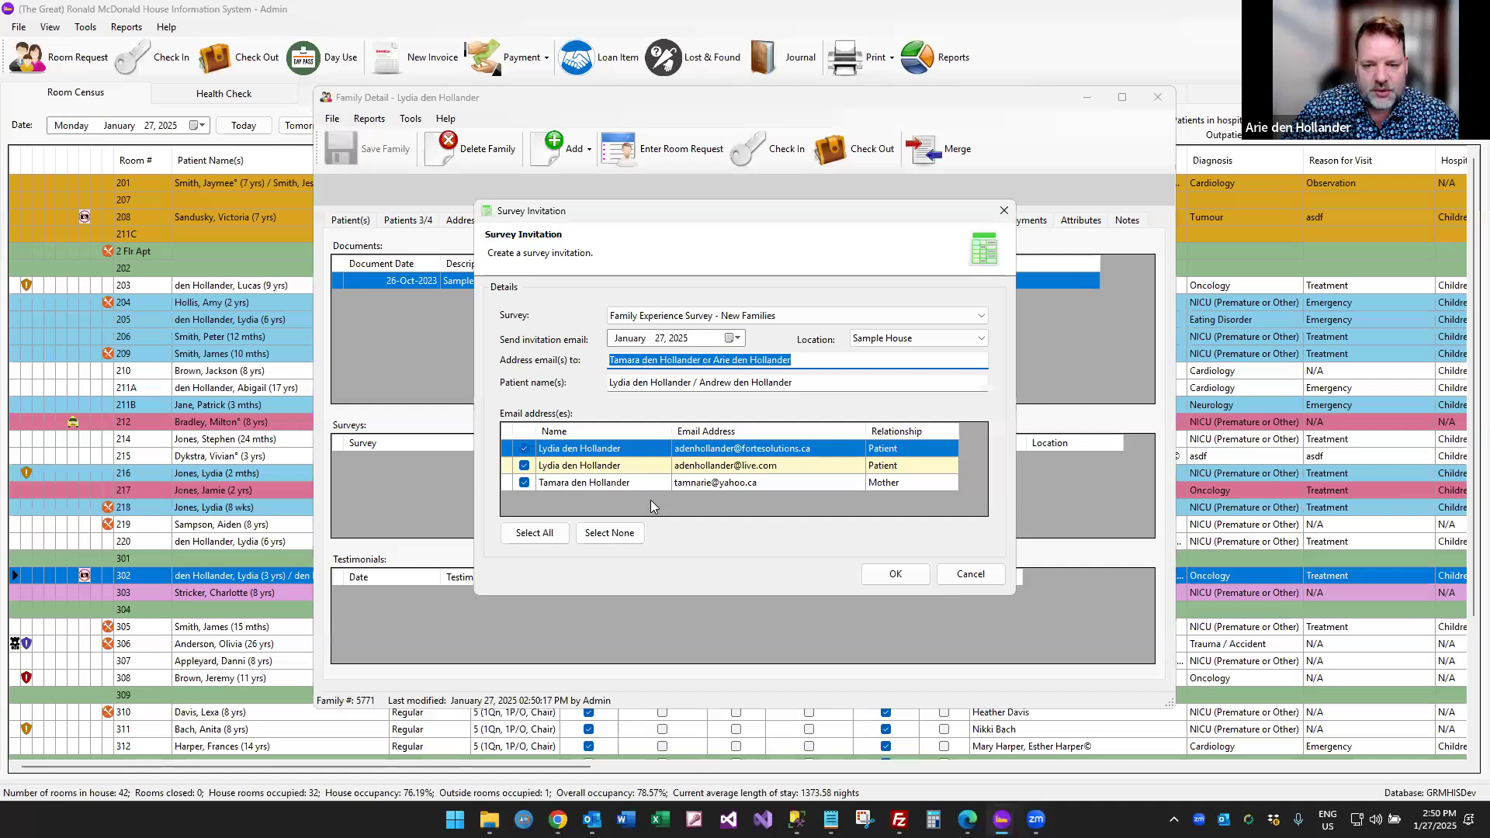
Choose My Sample Survey for the invitation and set its send date to January 27, 2025.
left_click(751, 316)
left_click(785, 355)
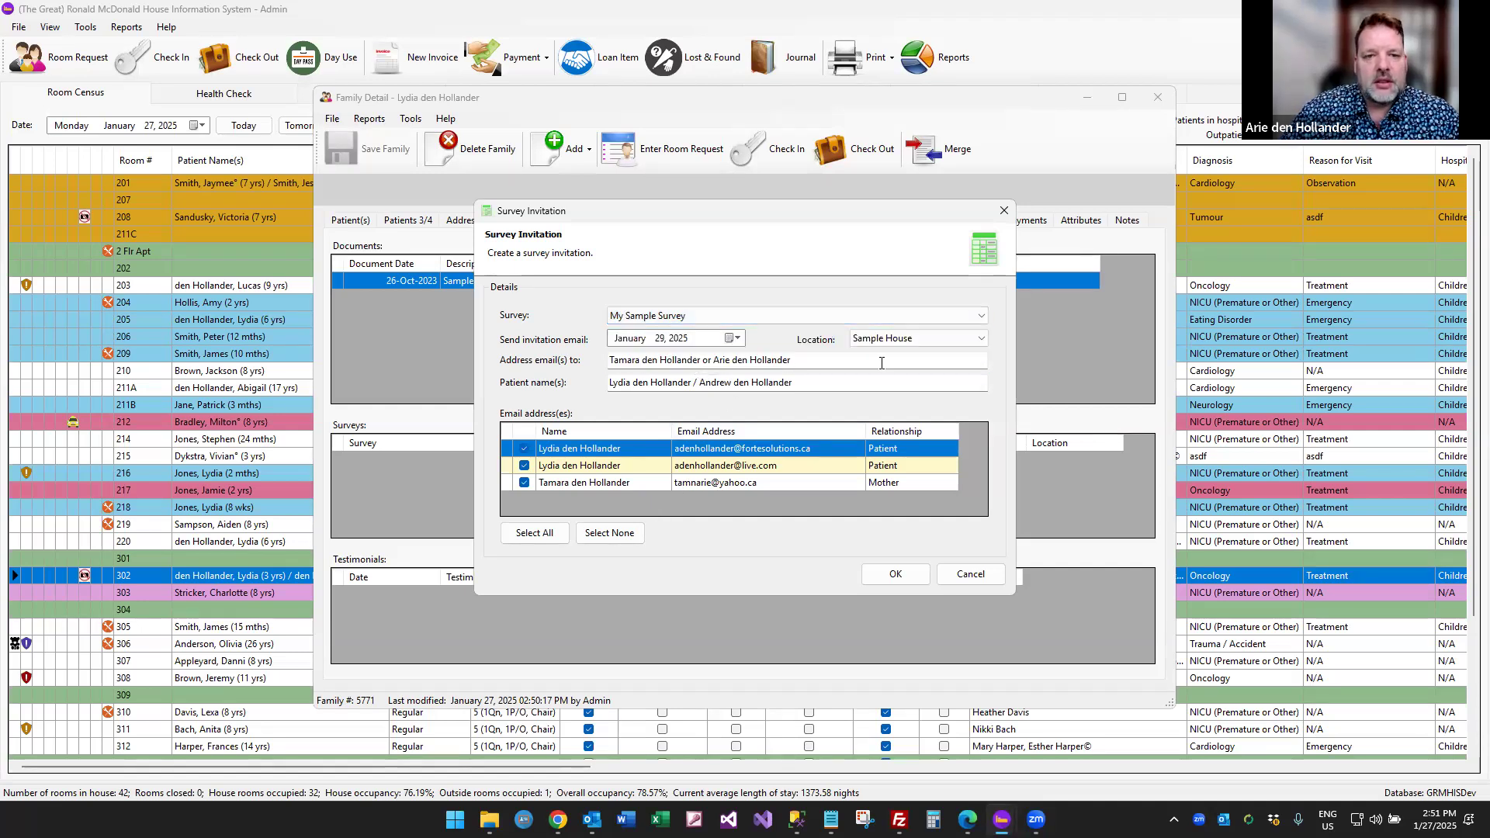
left_click(734, 338)
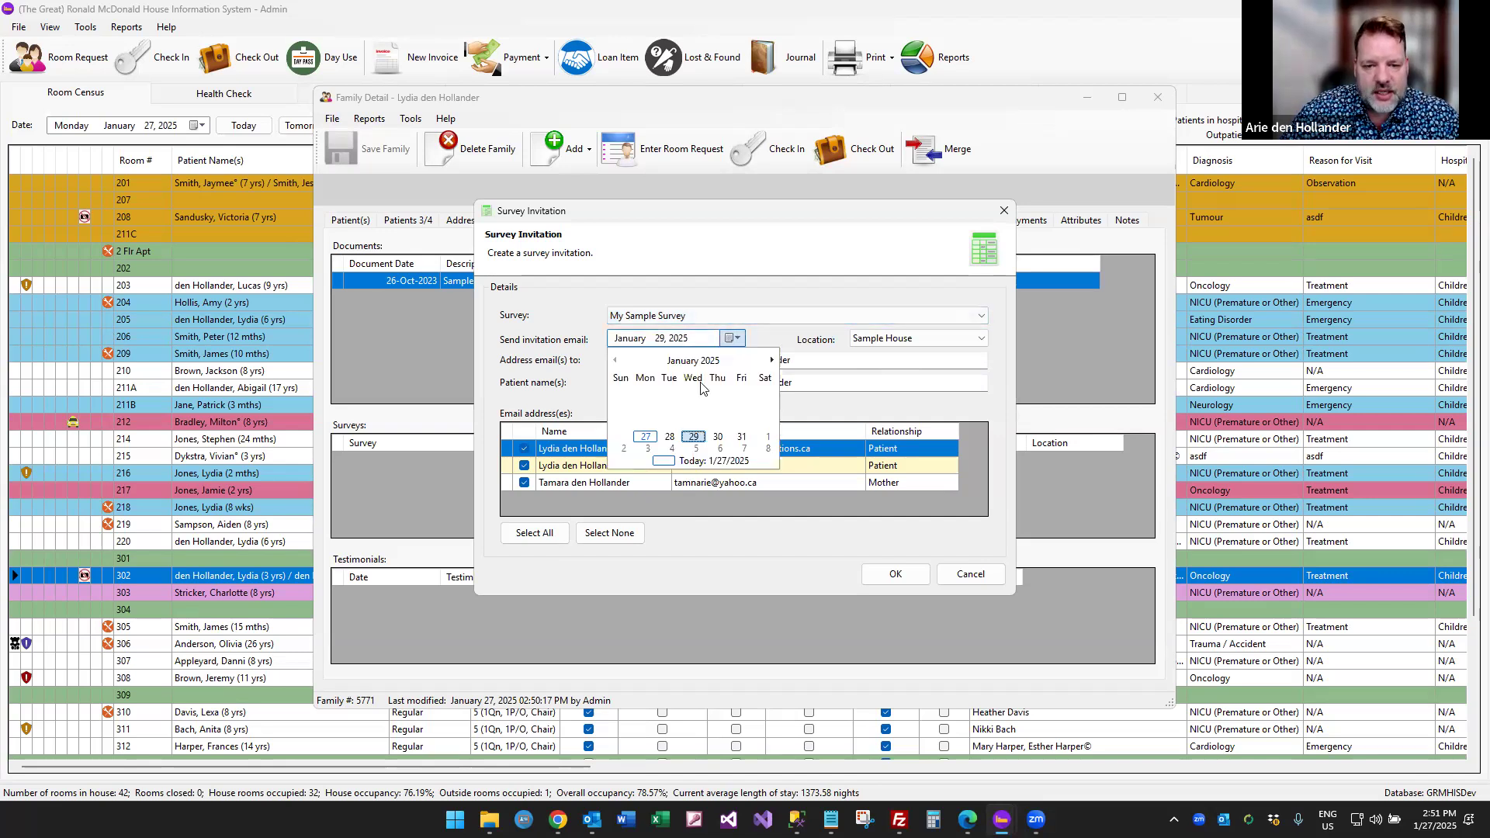
left_click(646, 436)
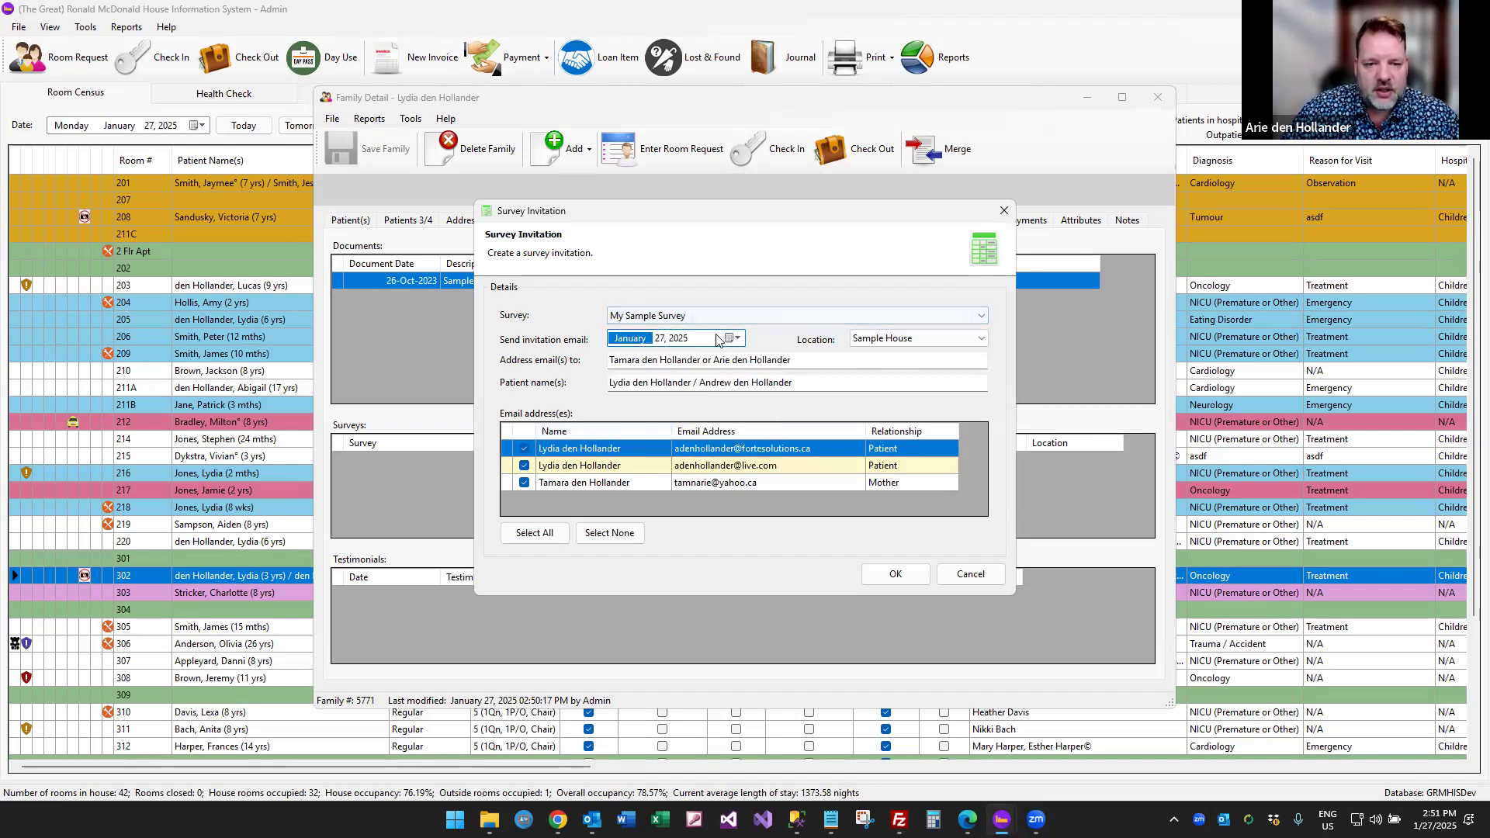
Try Test House as the location, set it back to Sample House, and create the survey invitation.
left_click(916, 347)
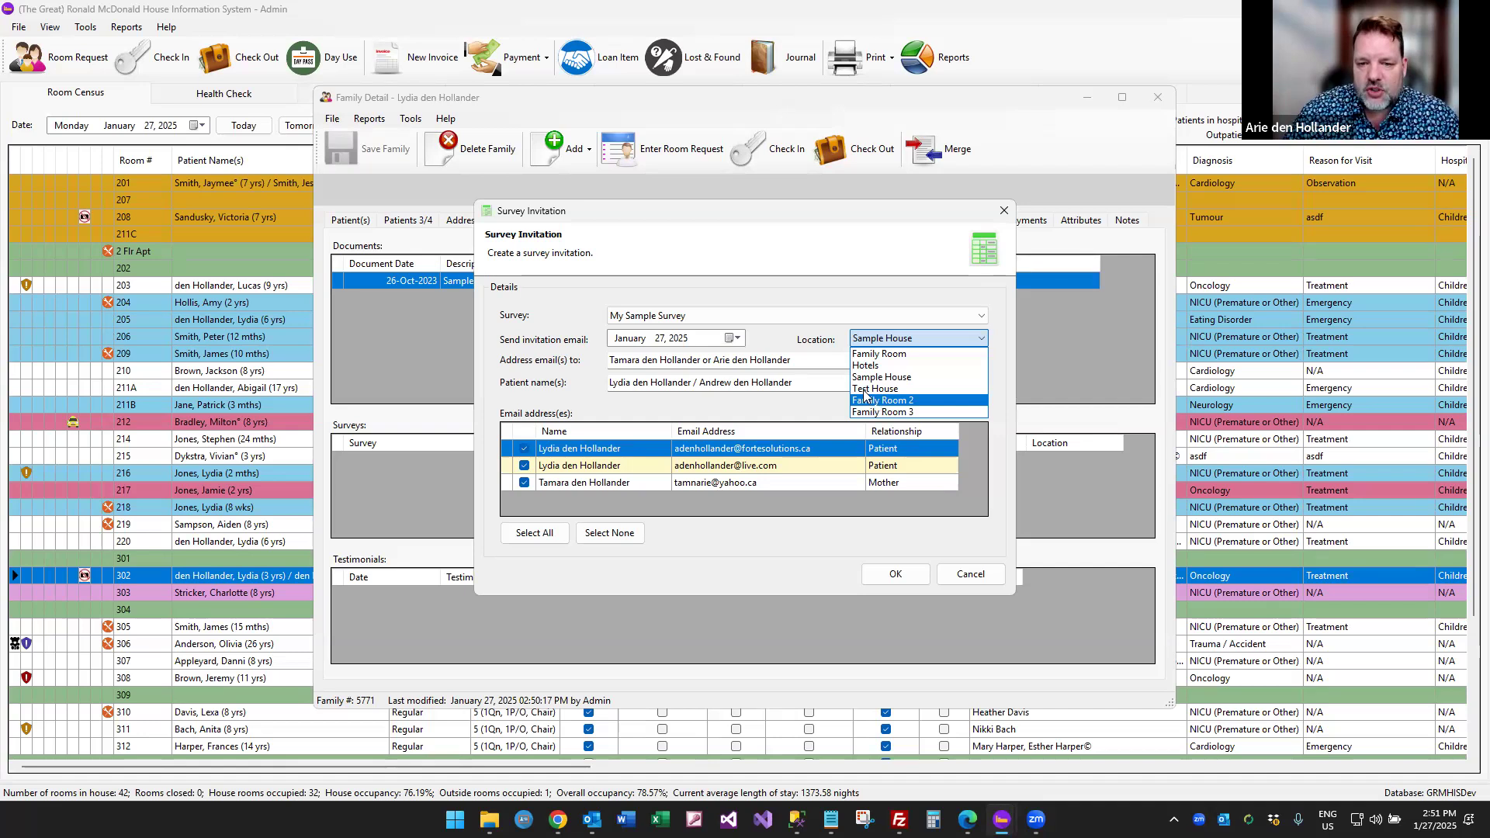
left_click(872, 388)
left_click(882, 349)
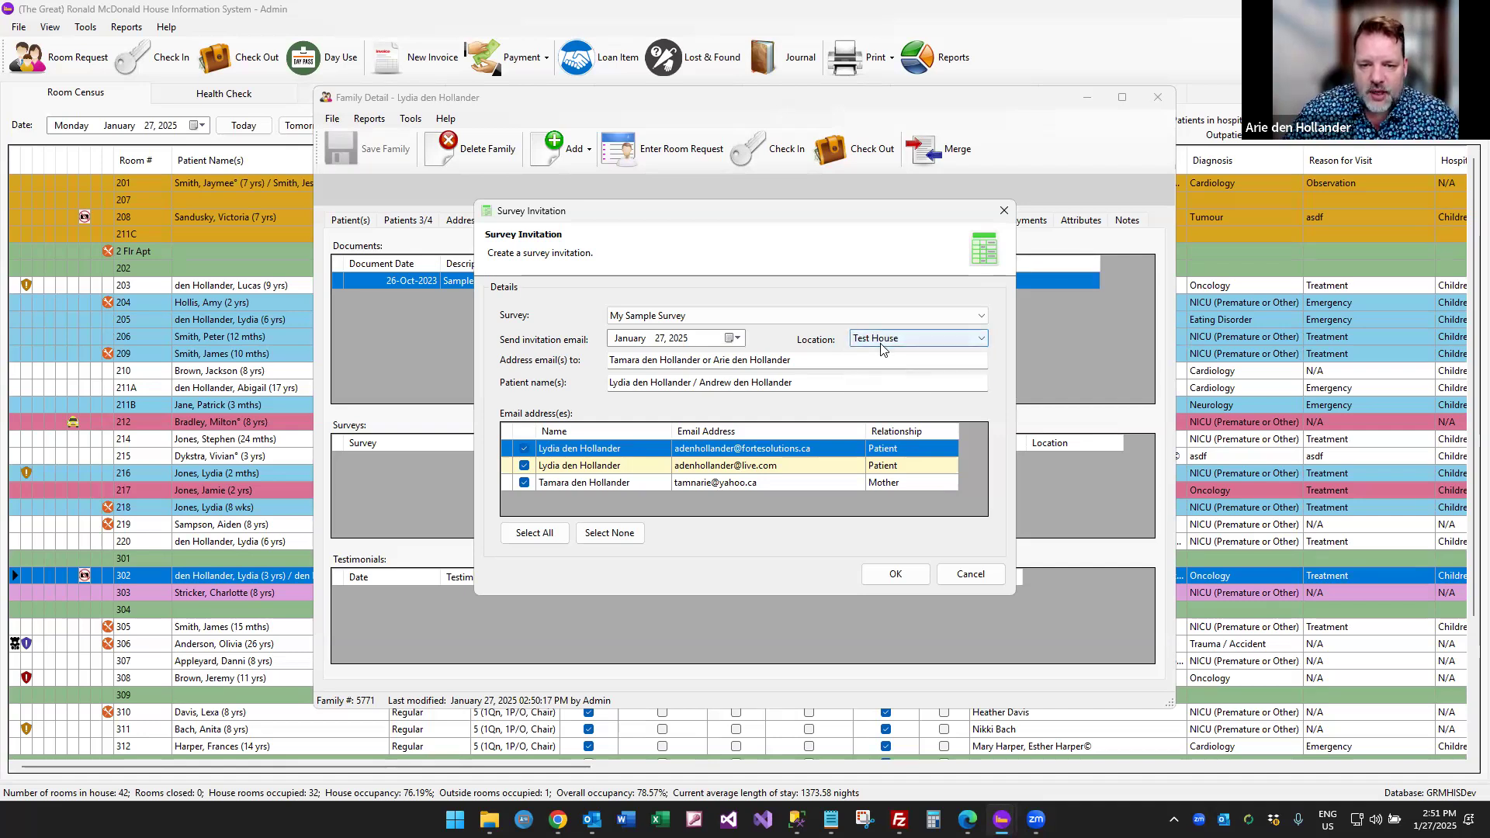
left_click(884, 375)
left_click(896, 575)
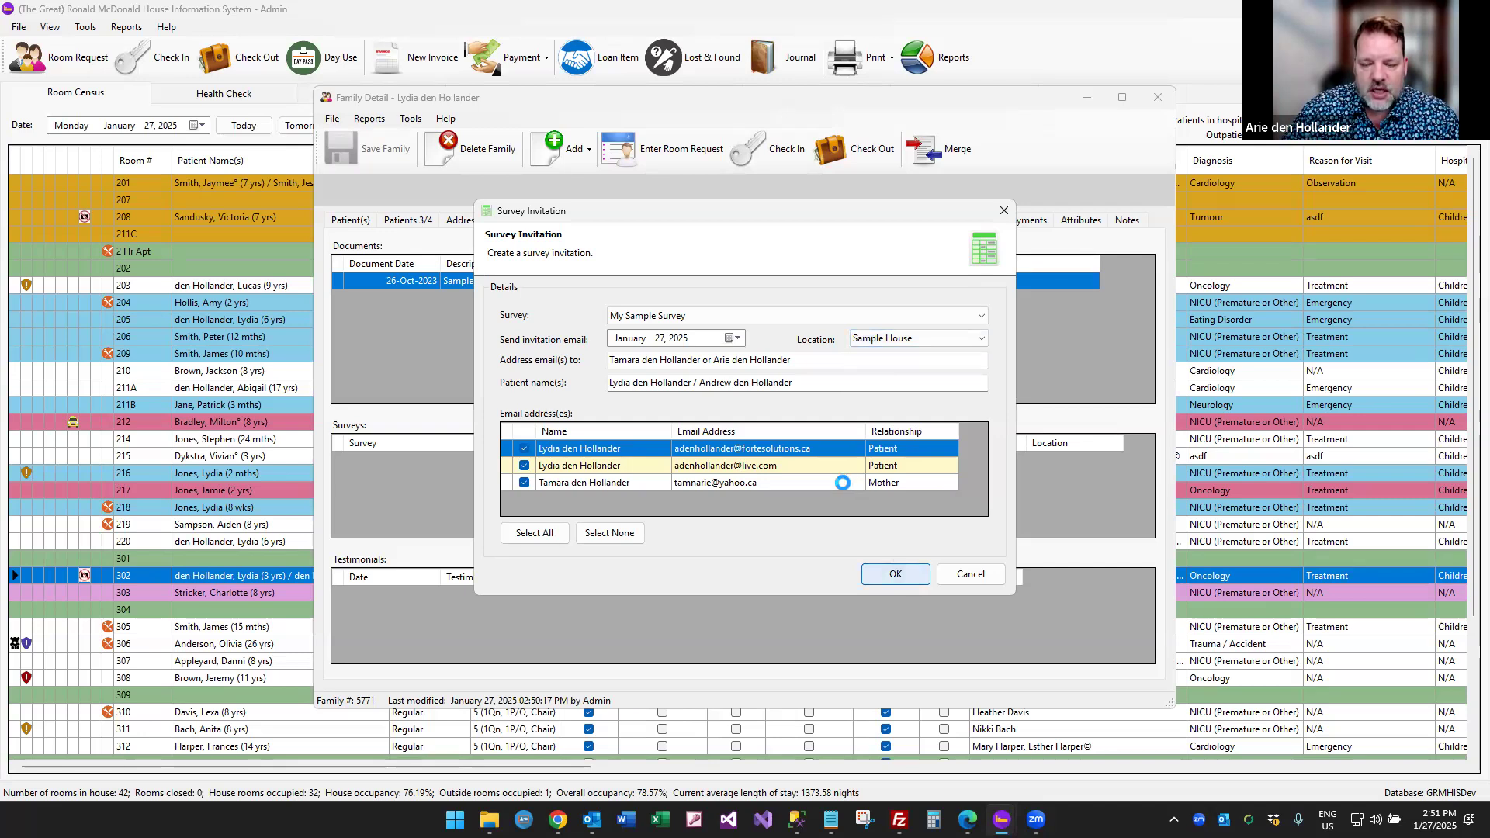
left_click(844, 463)
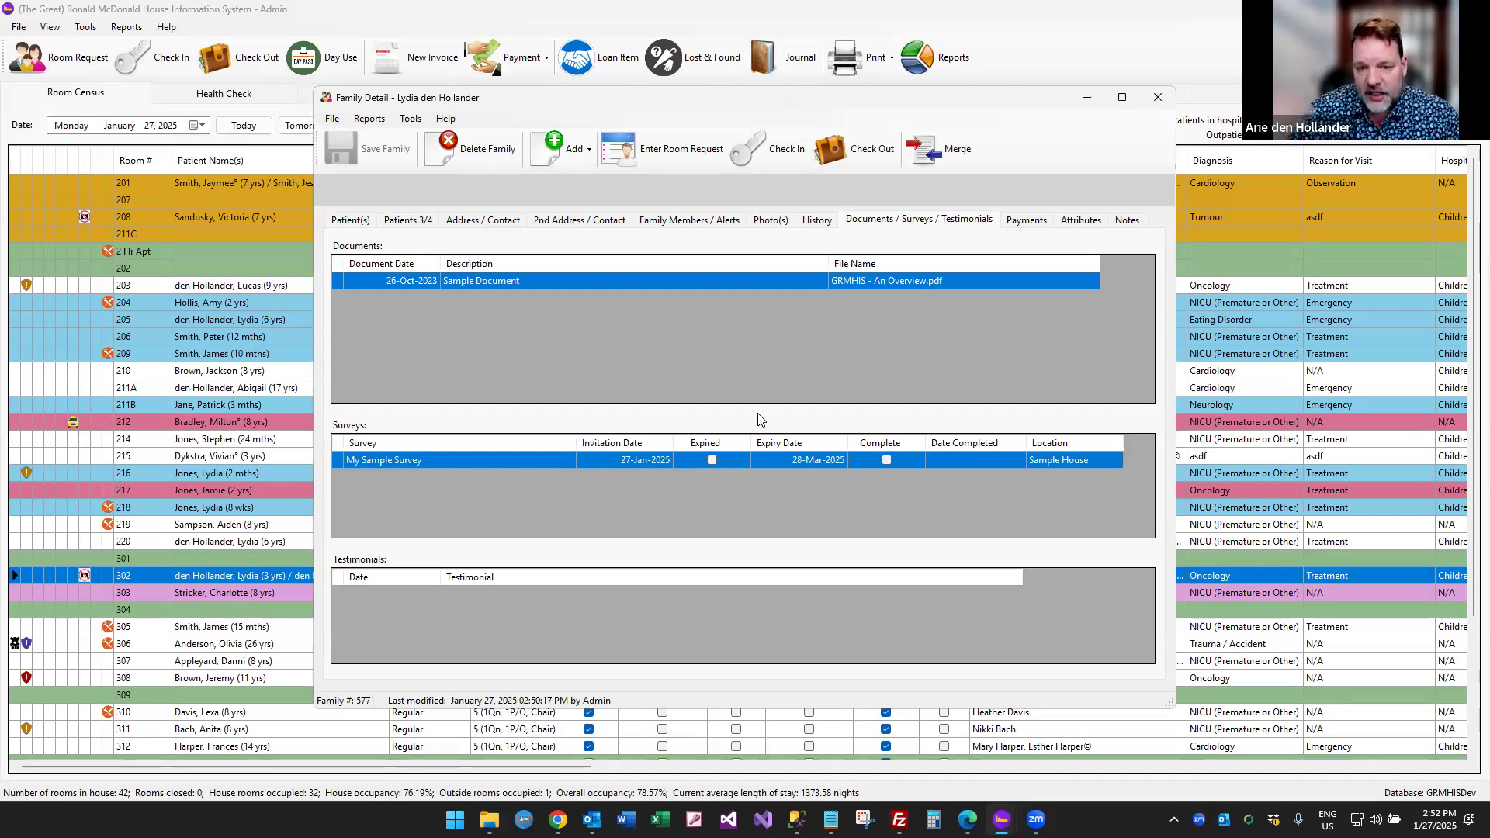
Try changing the My Sample Survey invitation's send date to January 29, 2025, and discard the edit.
double_click(664, 460)
left_click(732, 342)
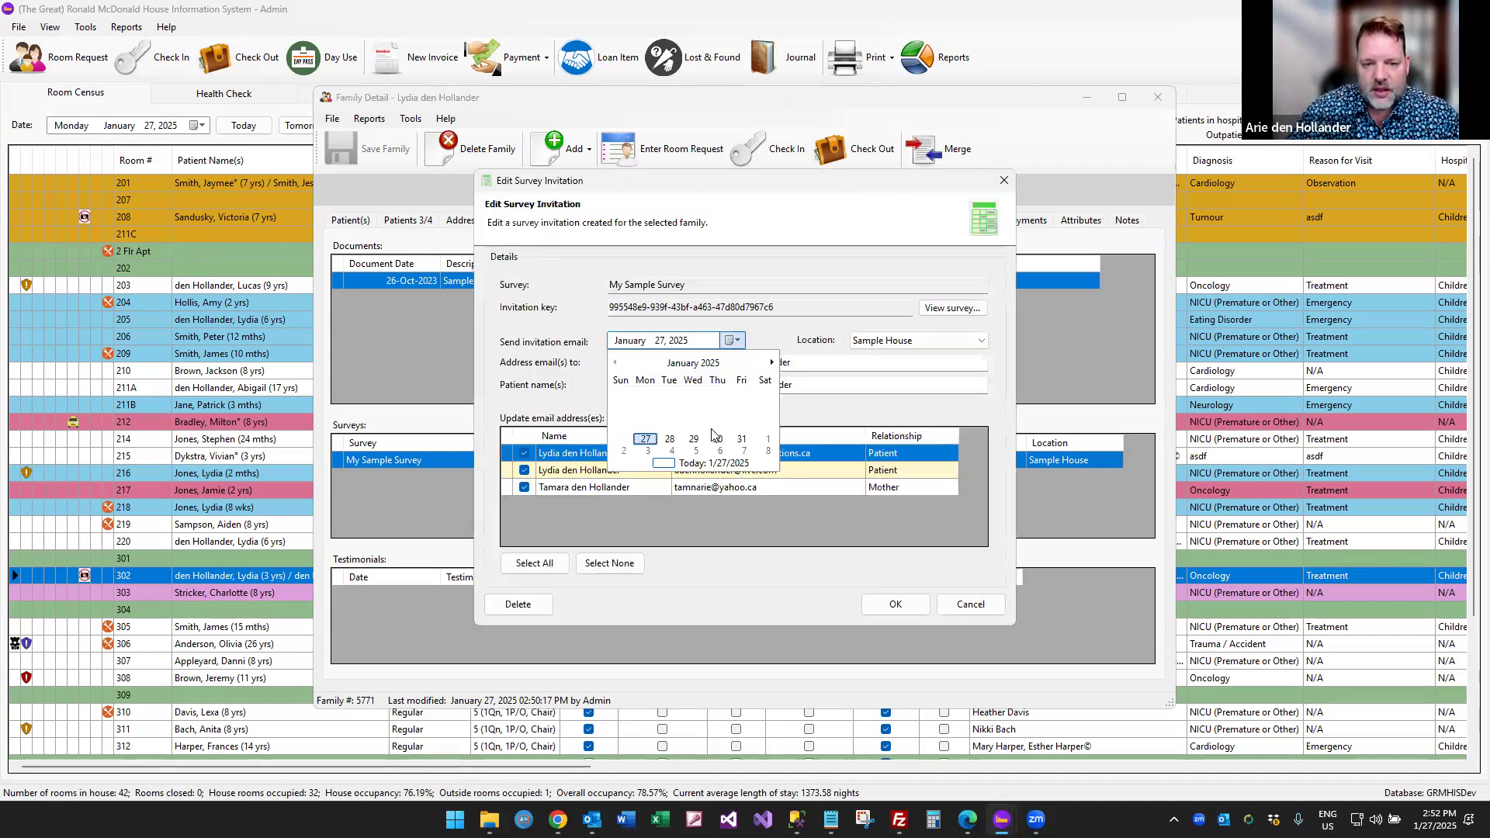
left_click(694, 439)
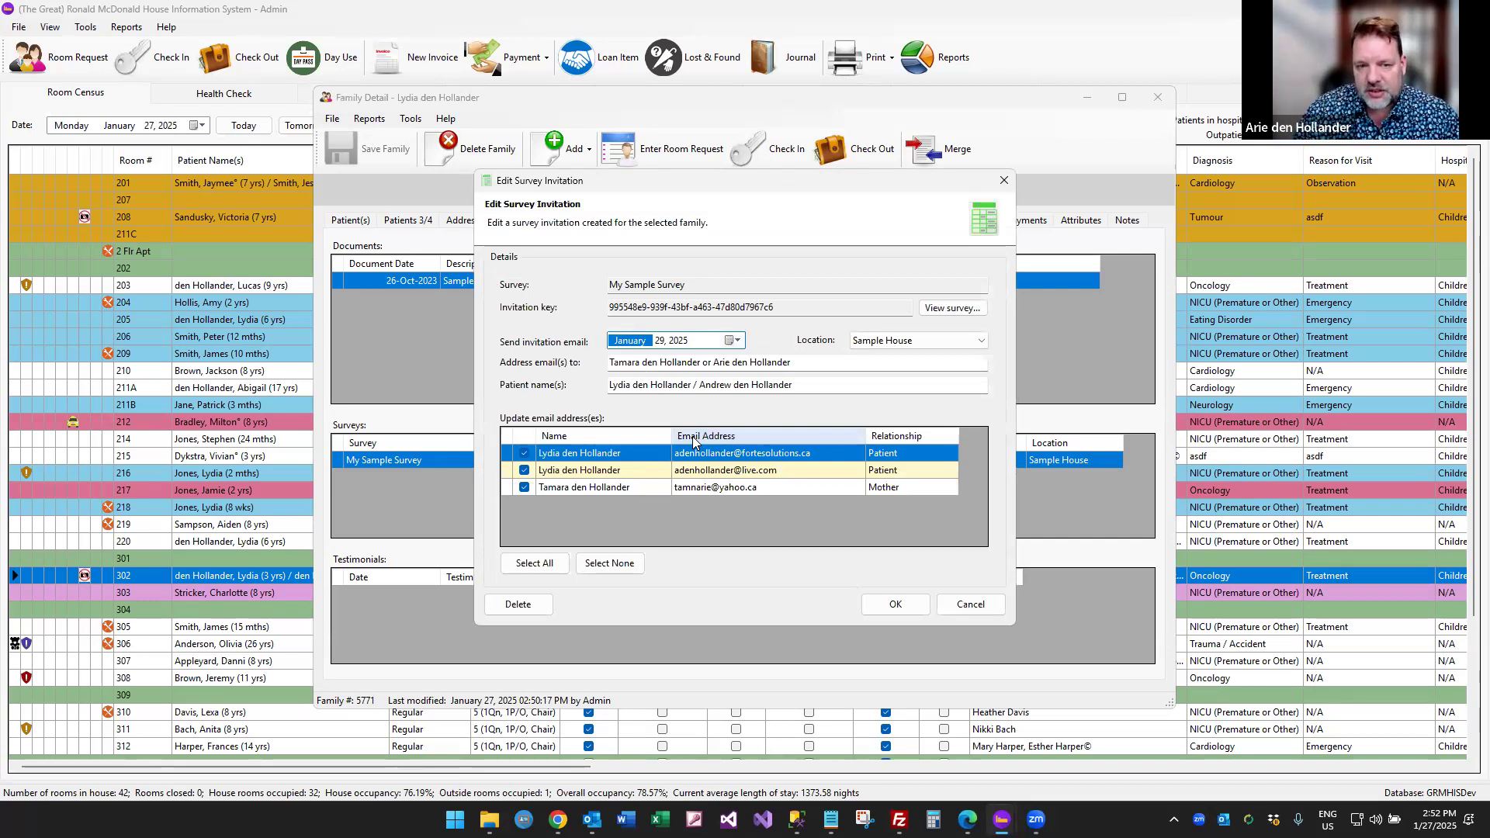
left_click(1000, 609)
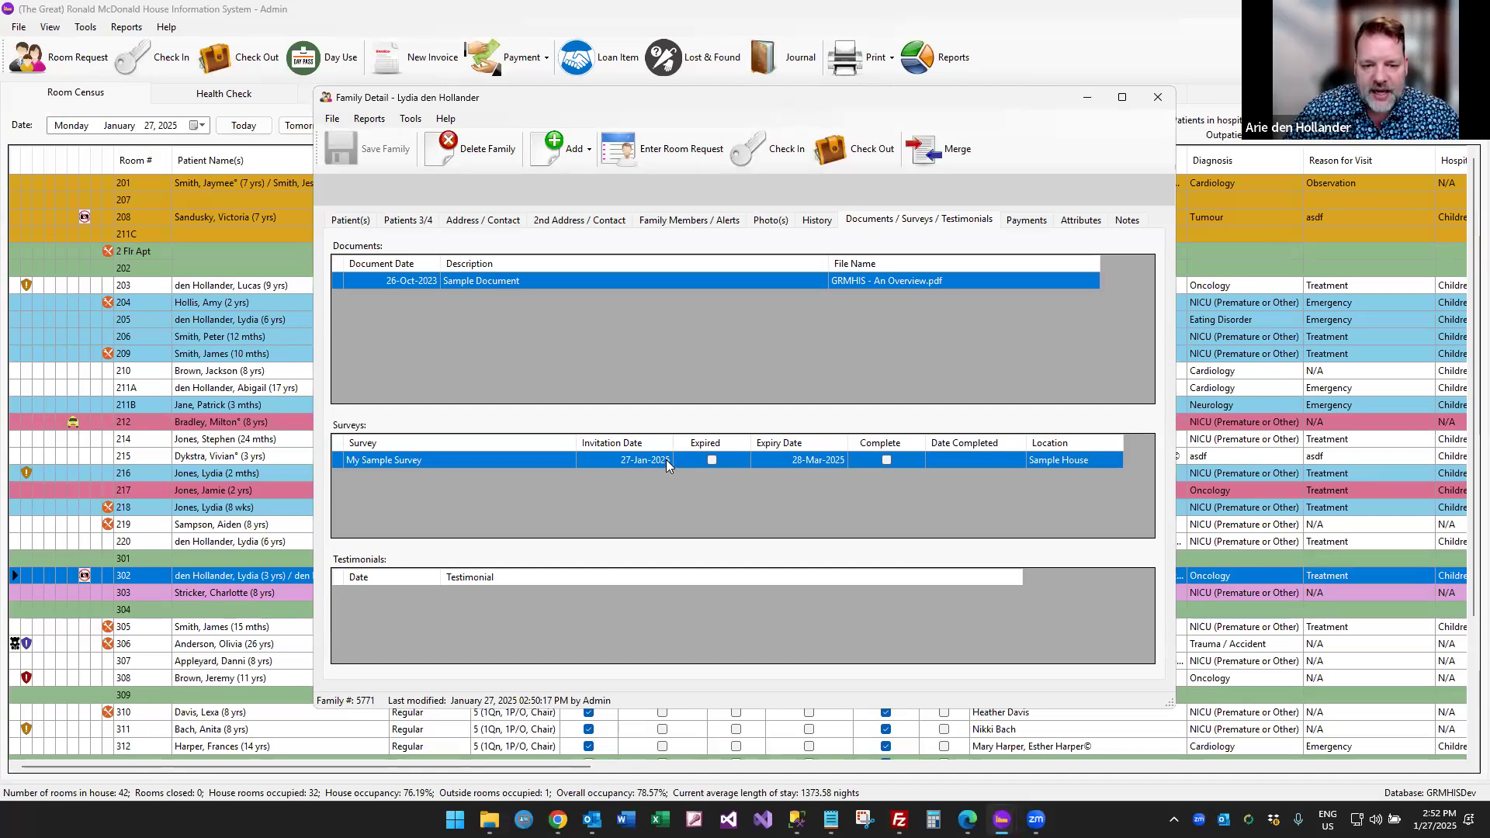
Exclude the patient's second email address from the My Sample Survey invitation and save the update.
double_click(665, 459)
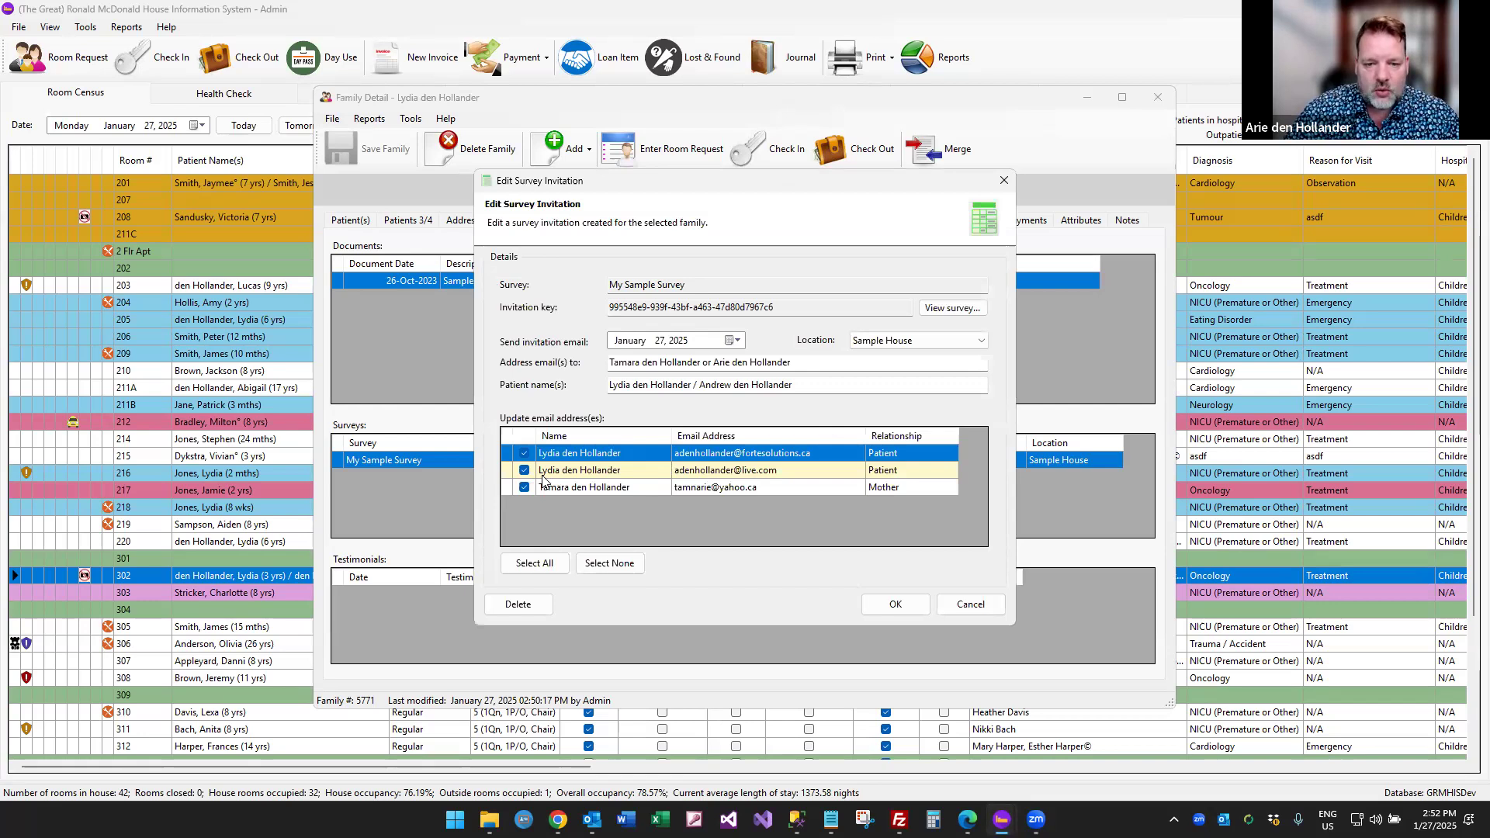
left_click(531, 471)
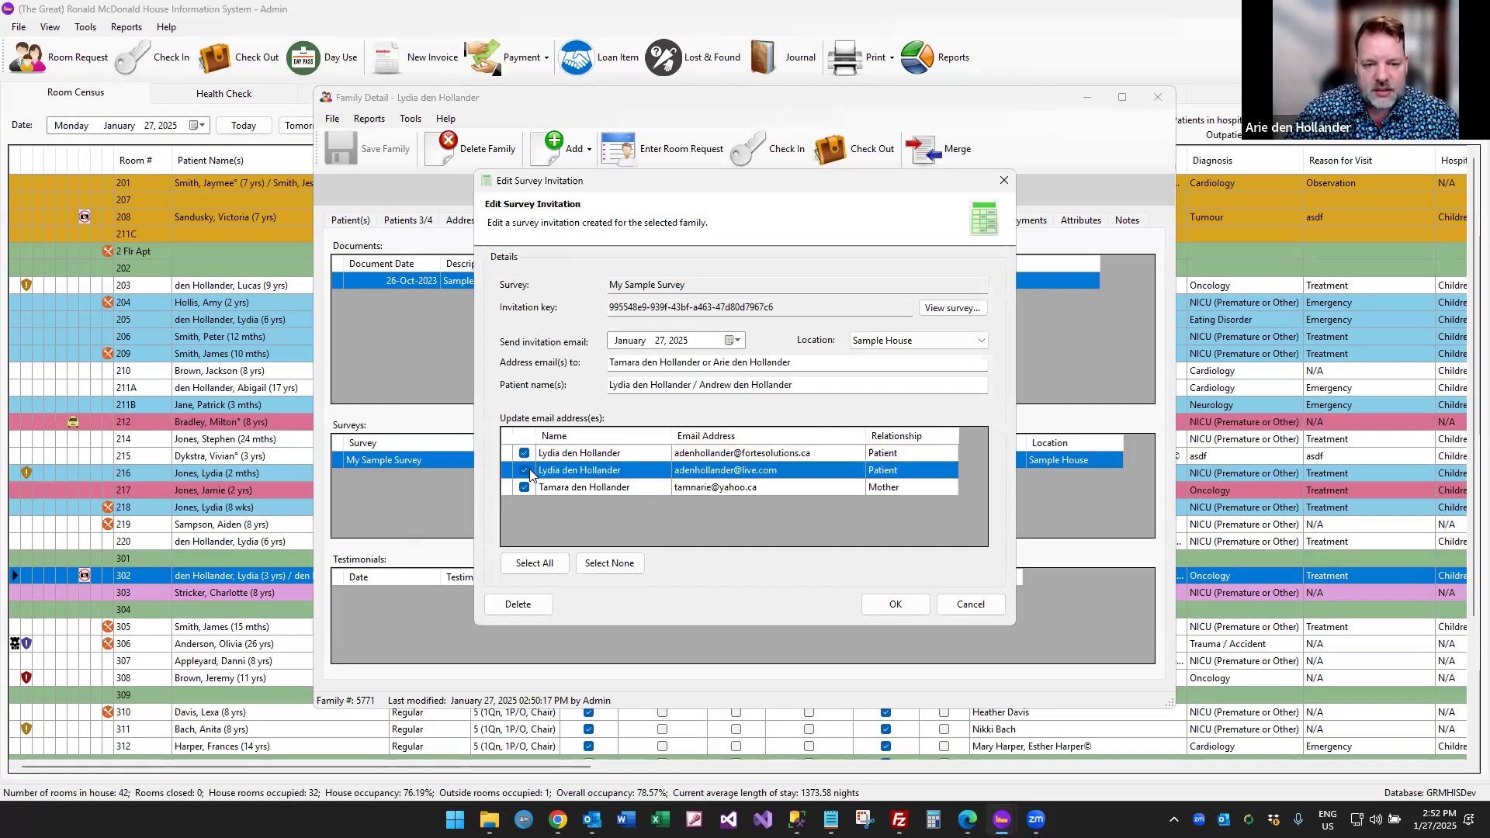
left_click(525, 471)
left_click(575, 454)
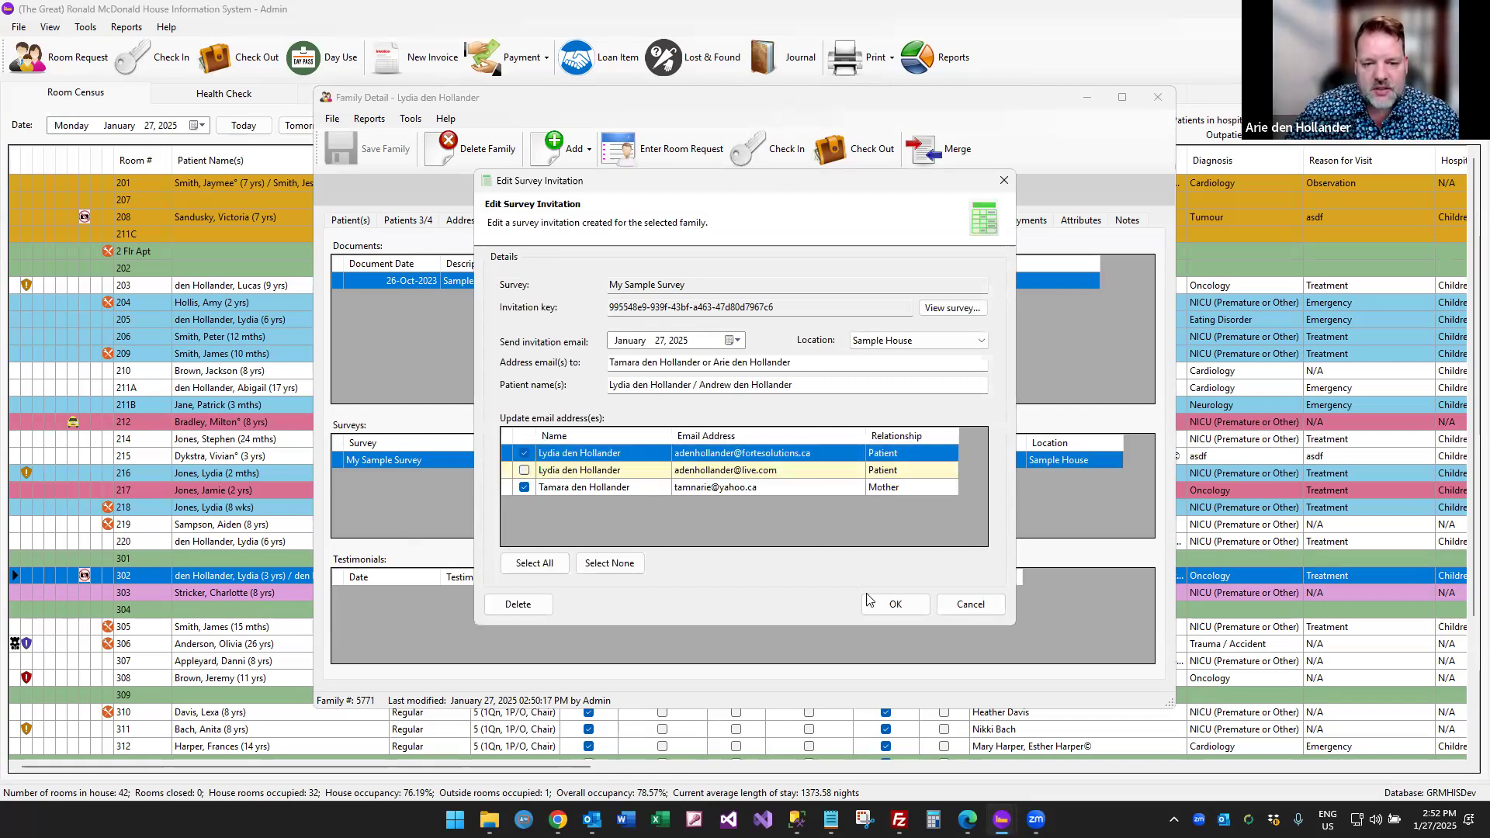
left_click(912, 612)
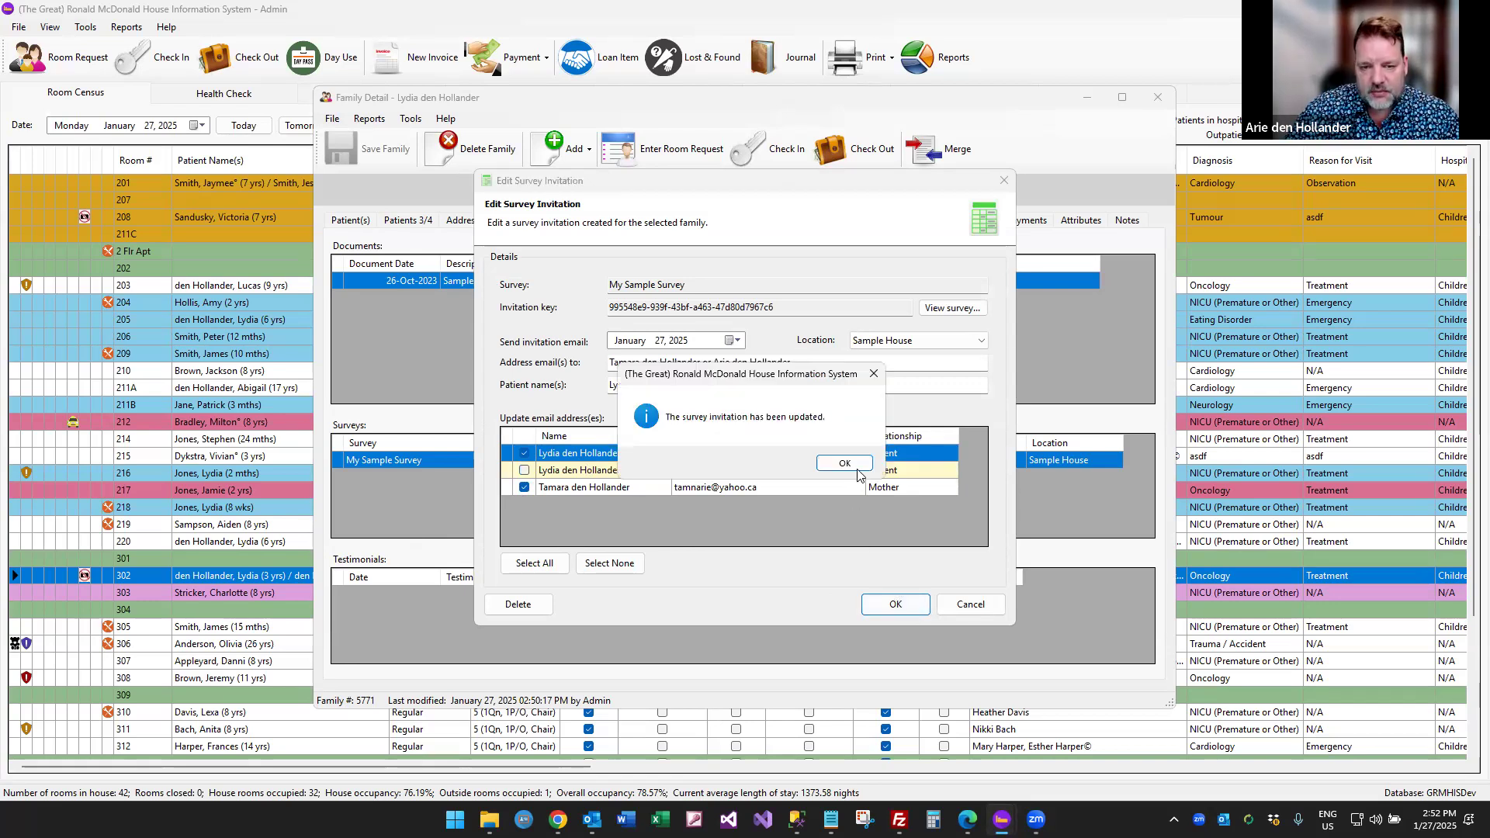
left_click(845, 464)
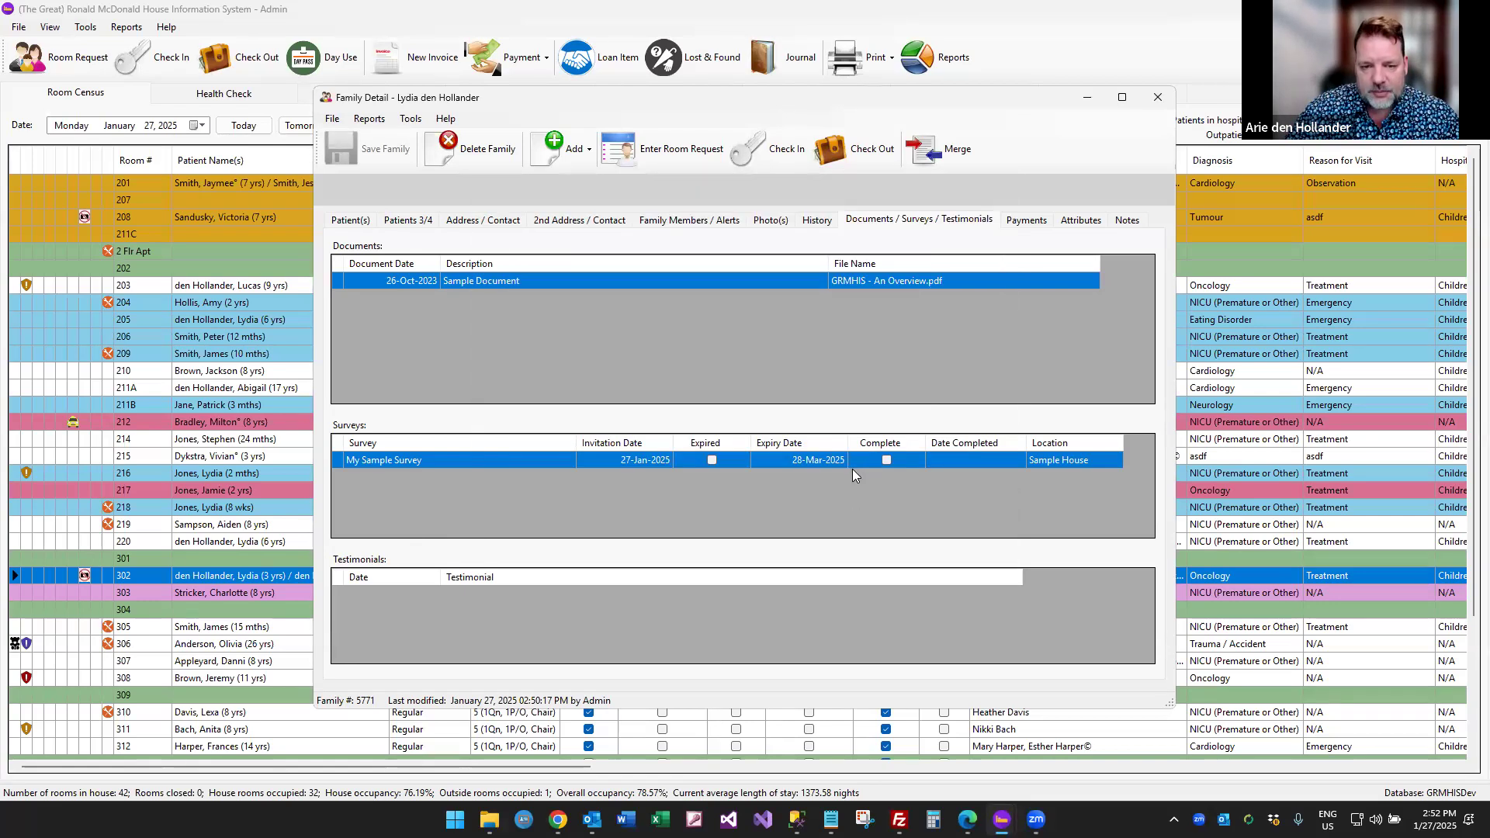
Reopen the My Sample Survey invitation and examine its addressee, patient names and invitation key.
double_click(792, 458)
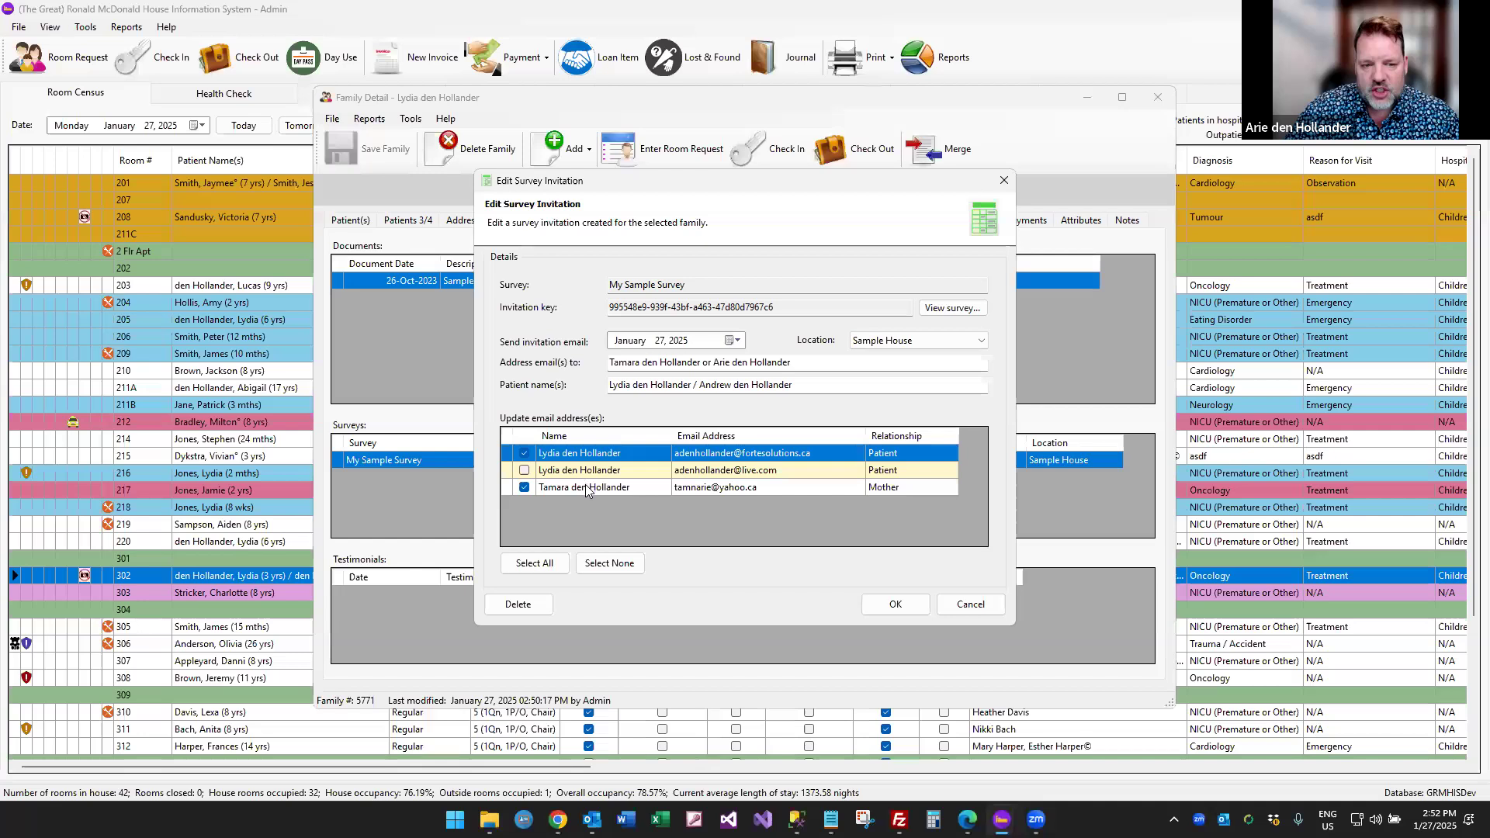
left_click(811, 364)
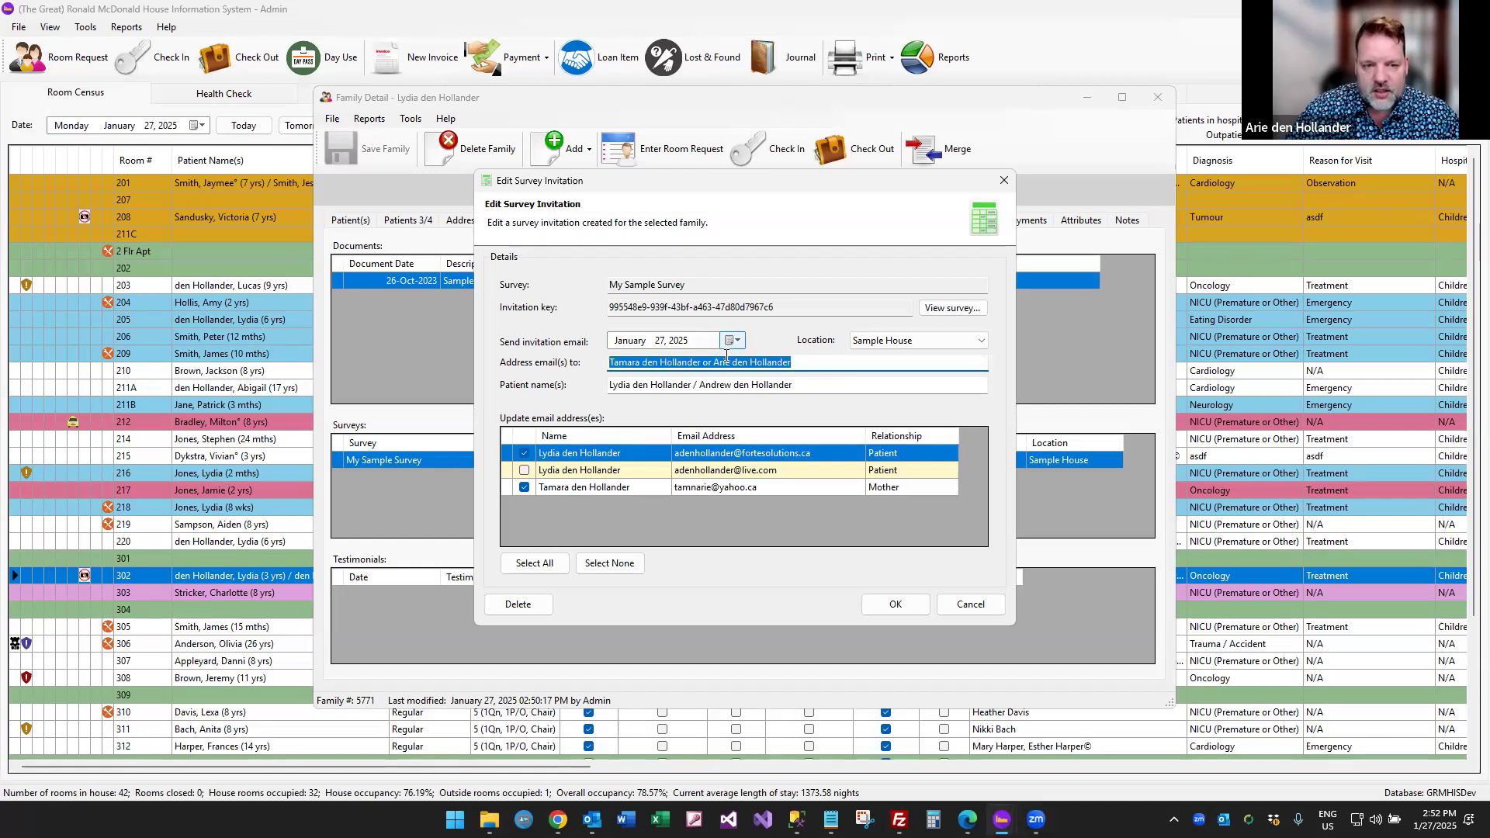
left_click(817, 384)
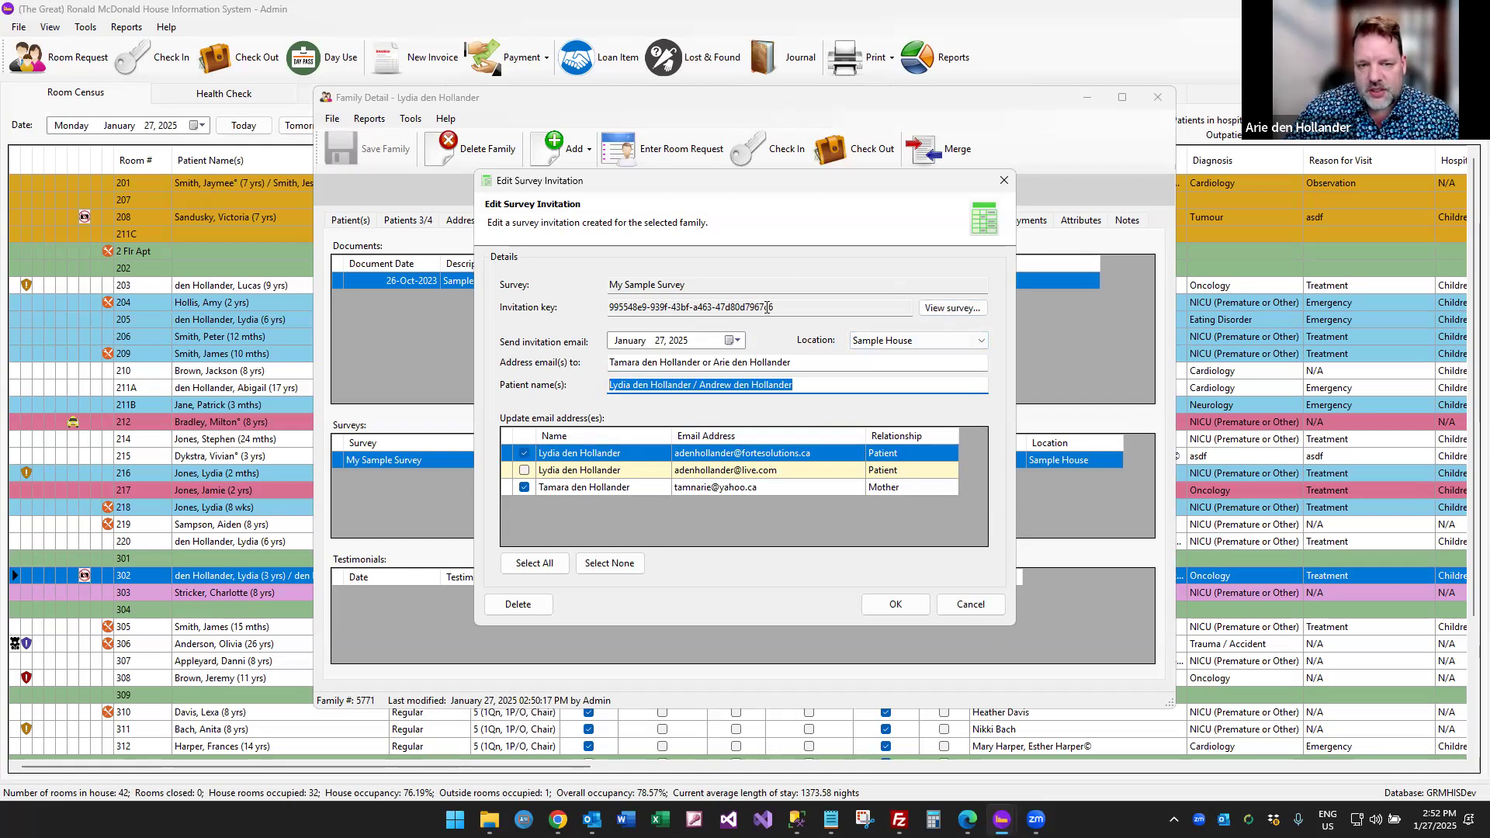
left_click(687, 305)
double_click(687, 304)
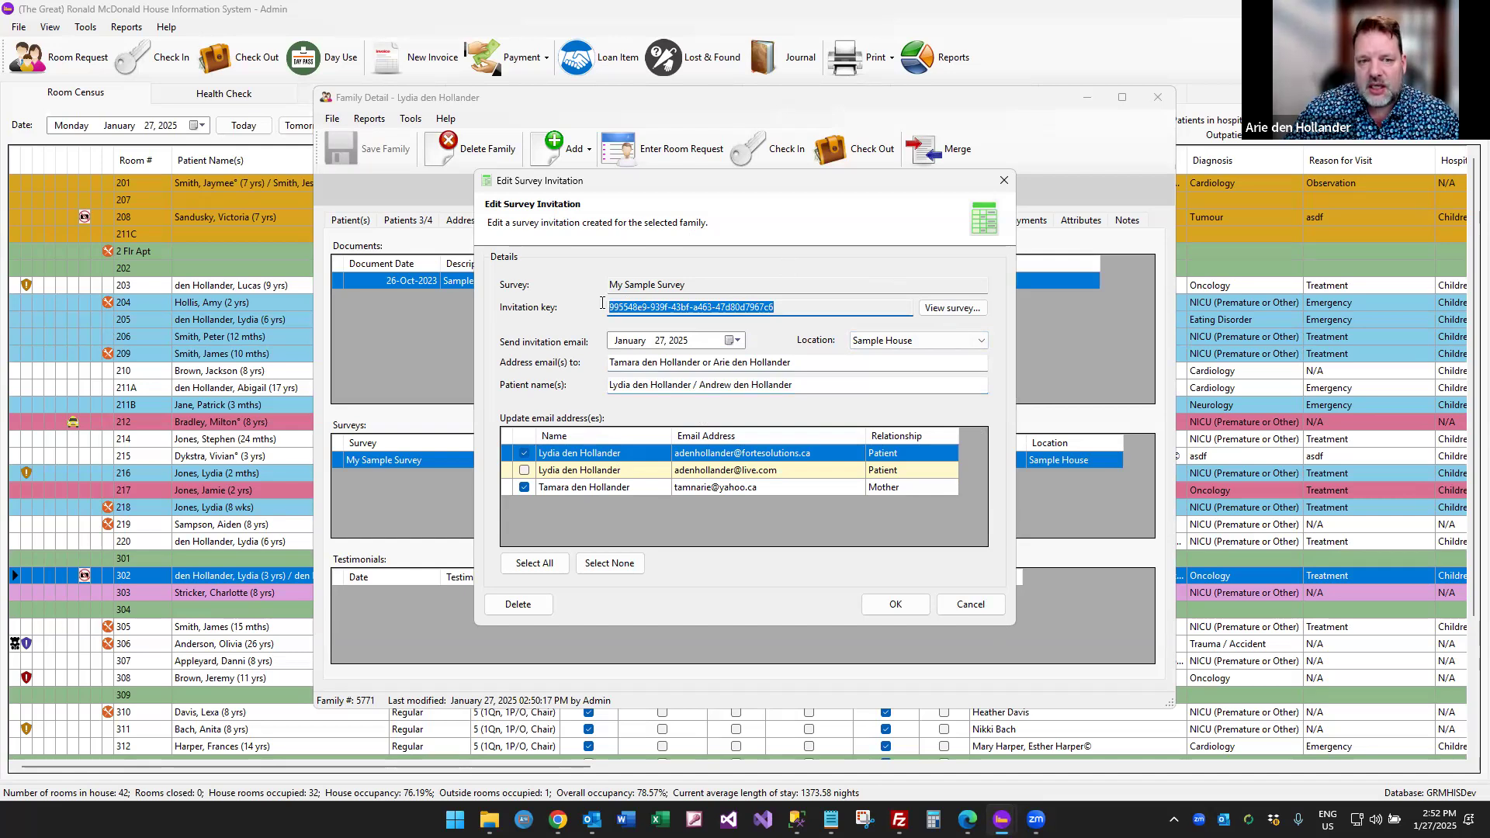
View the invitation's survey in the browser, close the old survey preview, and read through the questions.
left_click(940, 314)
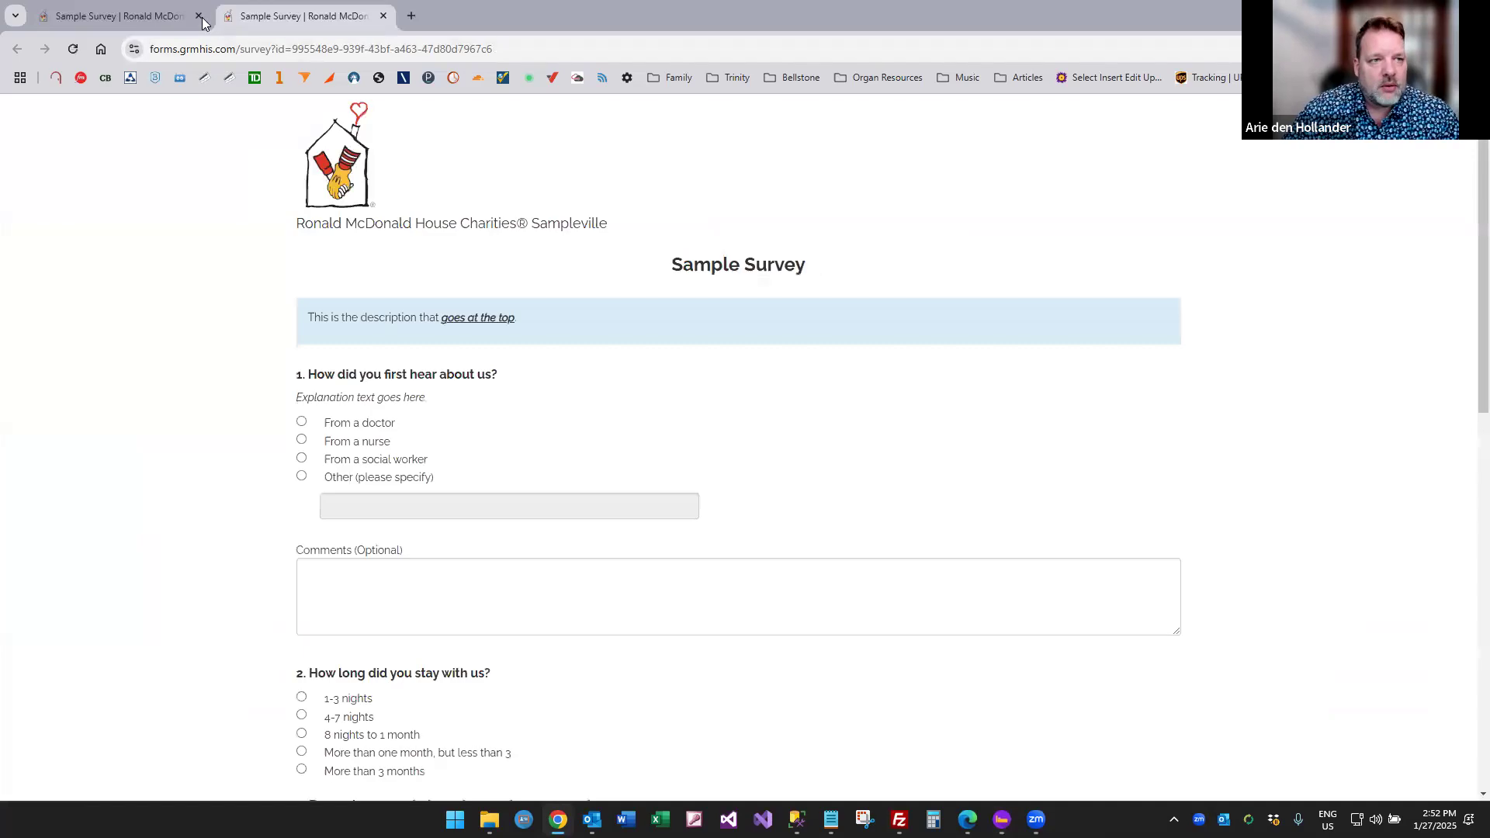
left_click(198, 16)
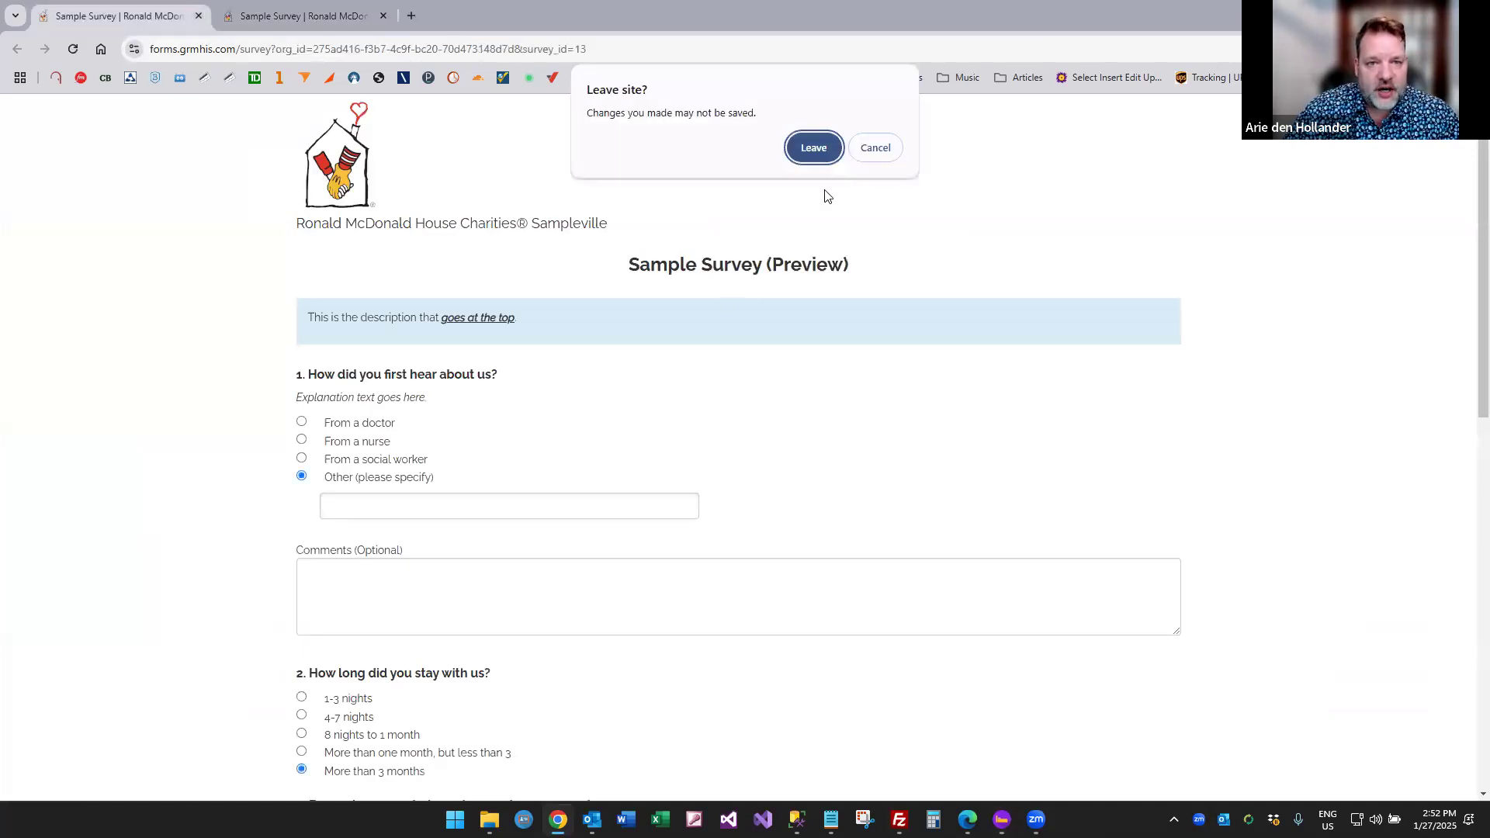
left_click(810, 148)
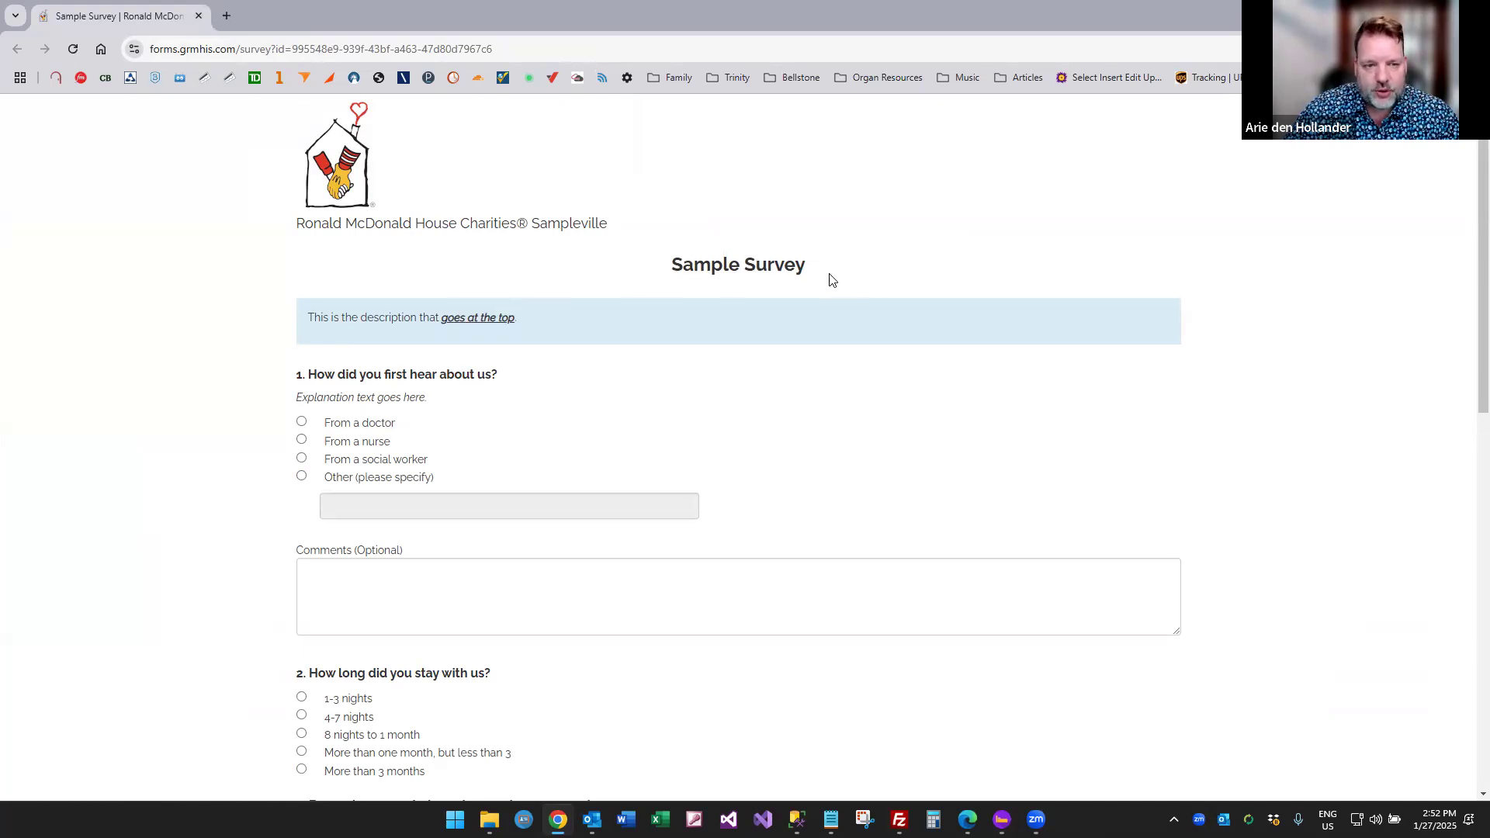
scroll(333, 314, "down", 1)
scroll(334, 326, "down", 10)
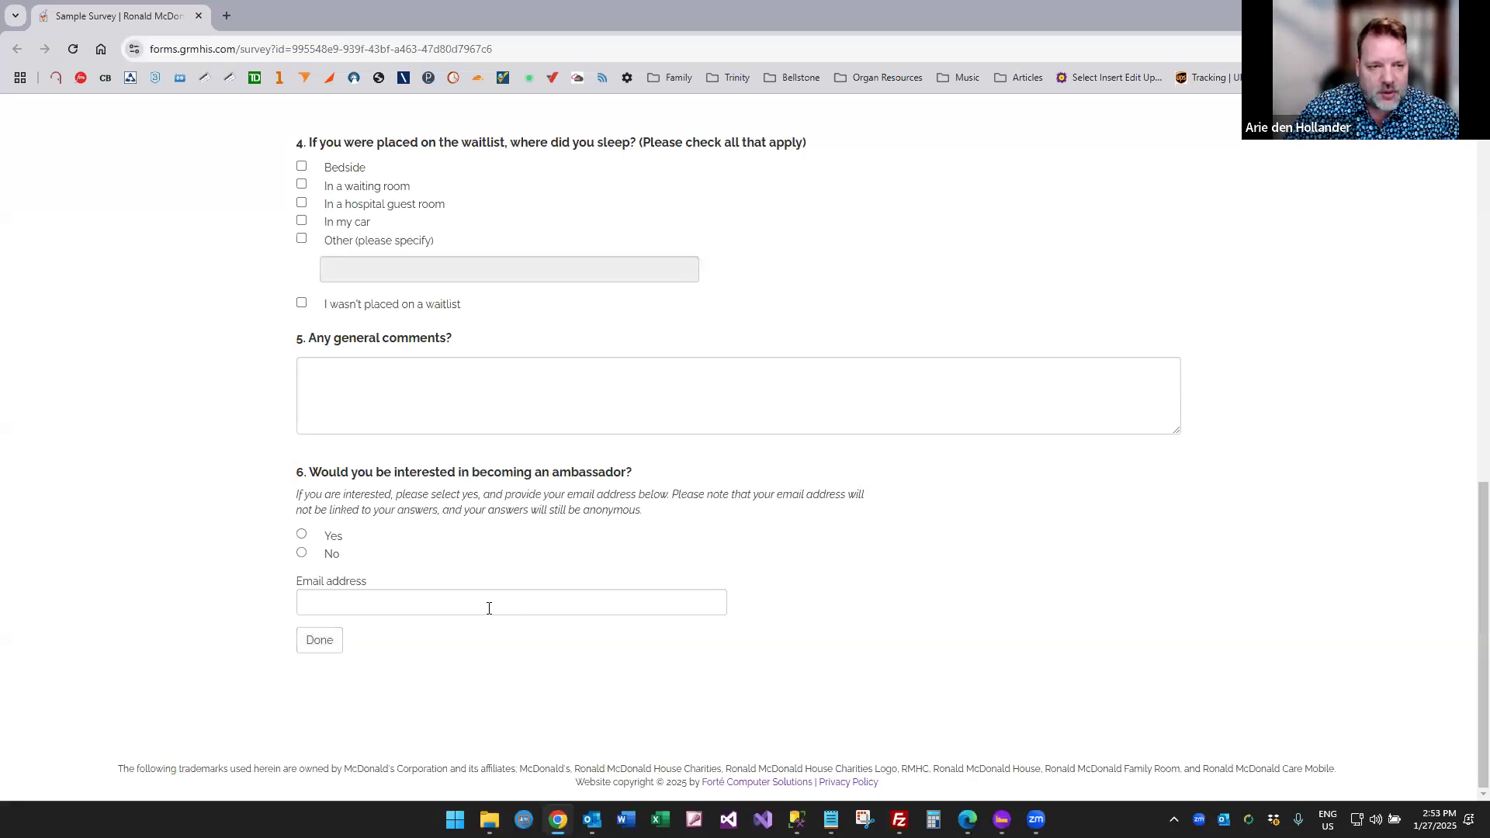
Try submitting the incomplete survey, answering question 1 with "From a doctor" and question 2 with "More than one month, but less than 3".
left_click(329, 641)
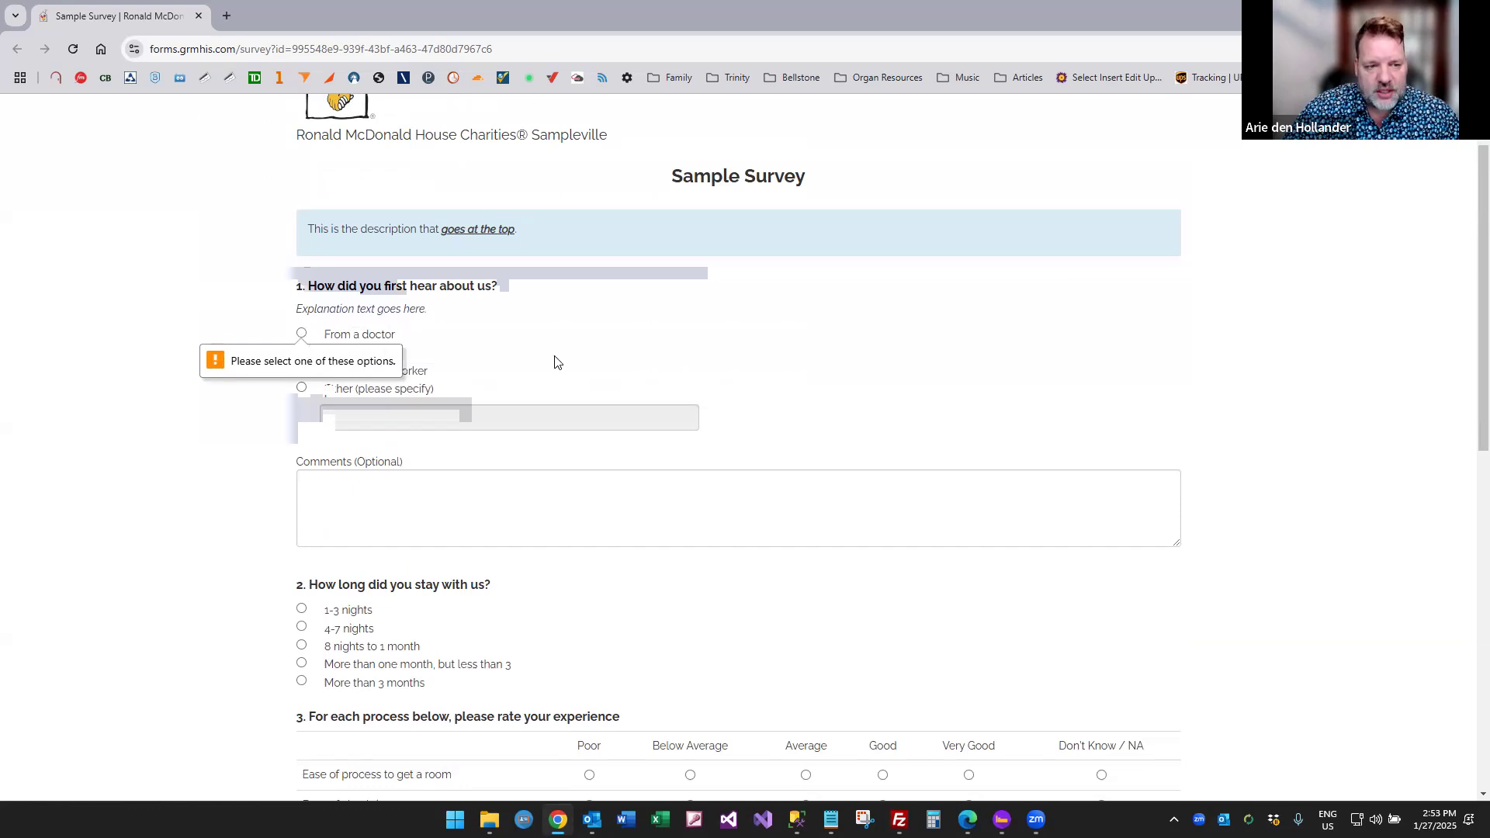
scroll(508, 443, "down", 3)
scroll(509, 442, "down", 5)
left_click(330, 646)
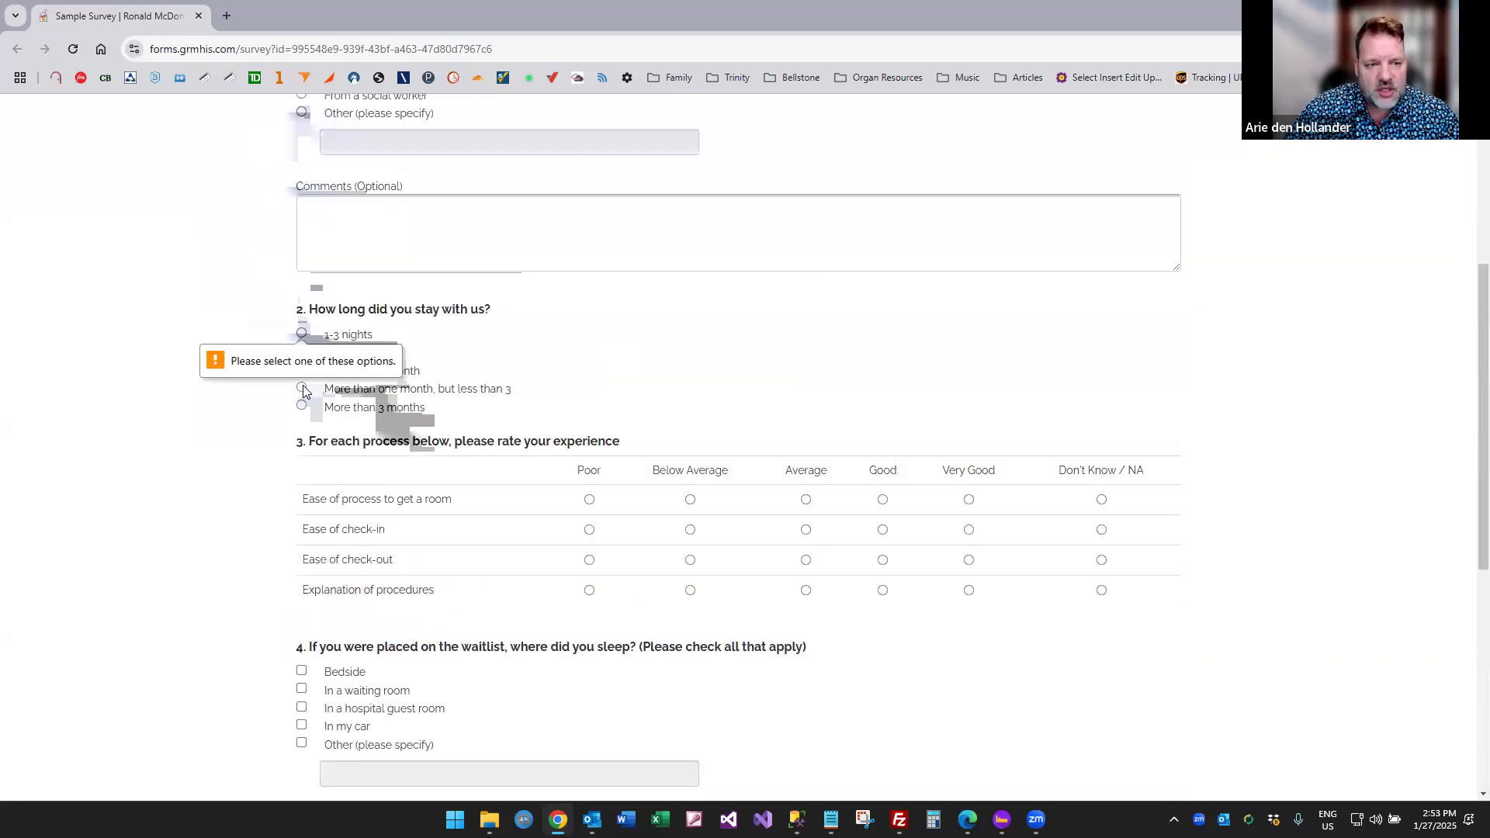
left_click(301, 387)
scroll(487, 423, "down", 5)
left_click(318, 640)
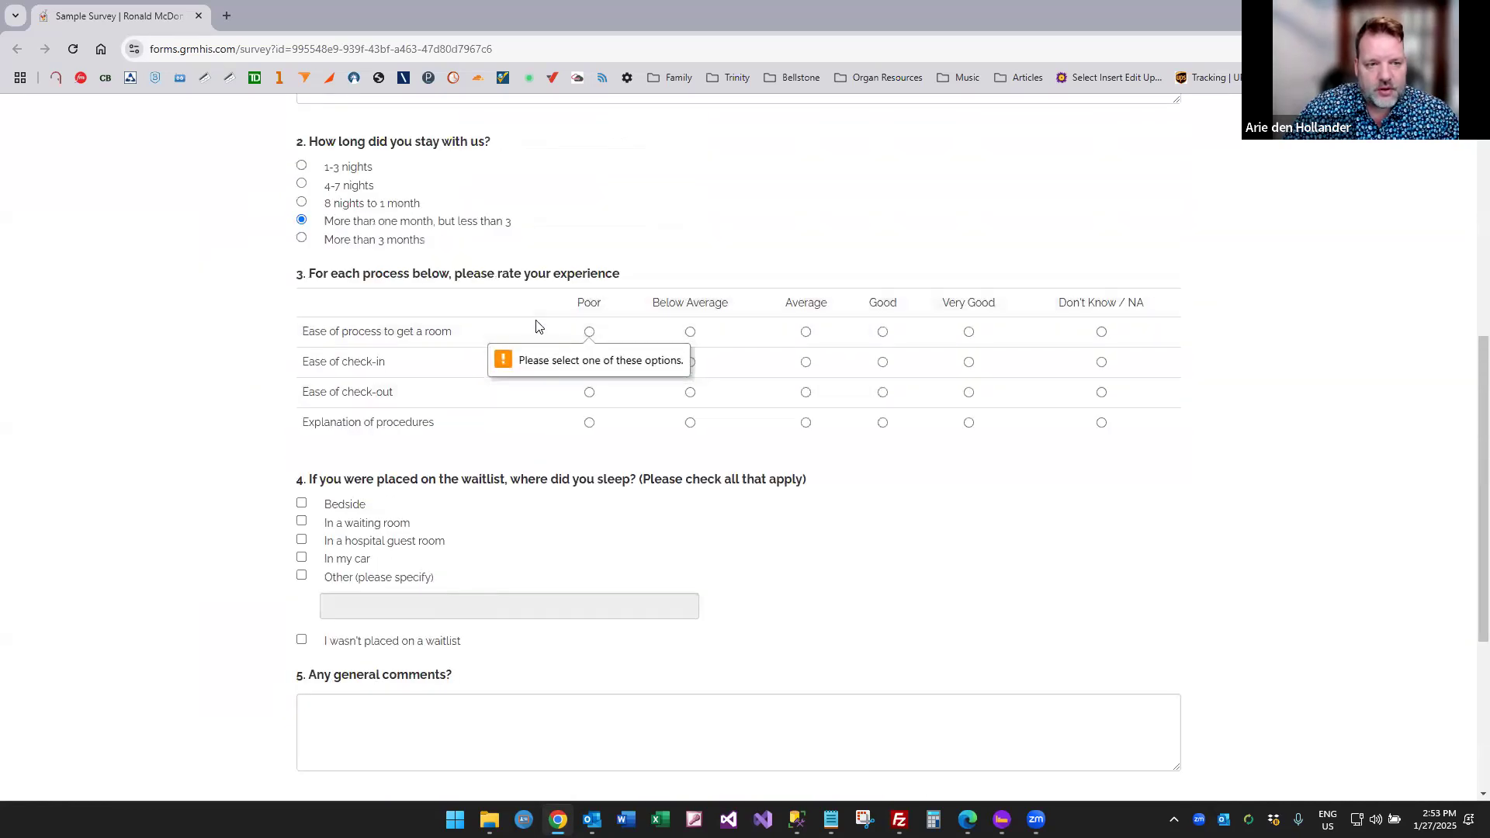
scroll(762, 415, "down", 1)
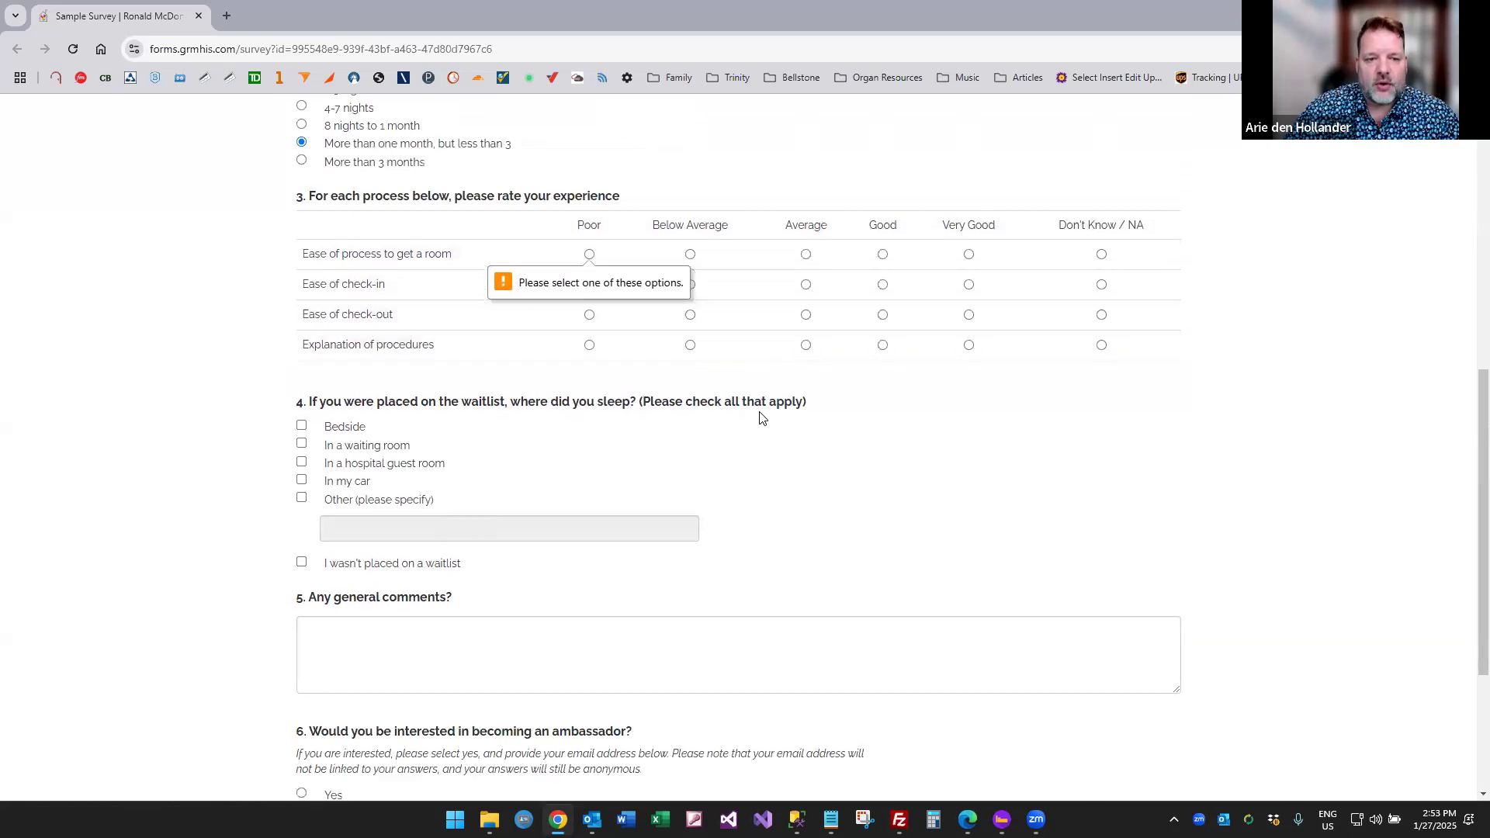
scroll(760, 388, "up", 8)
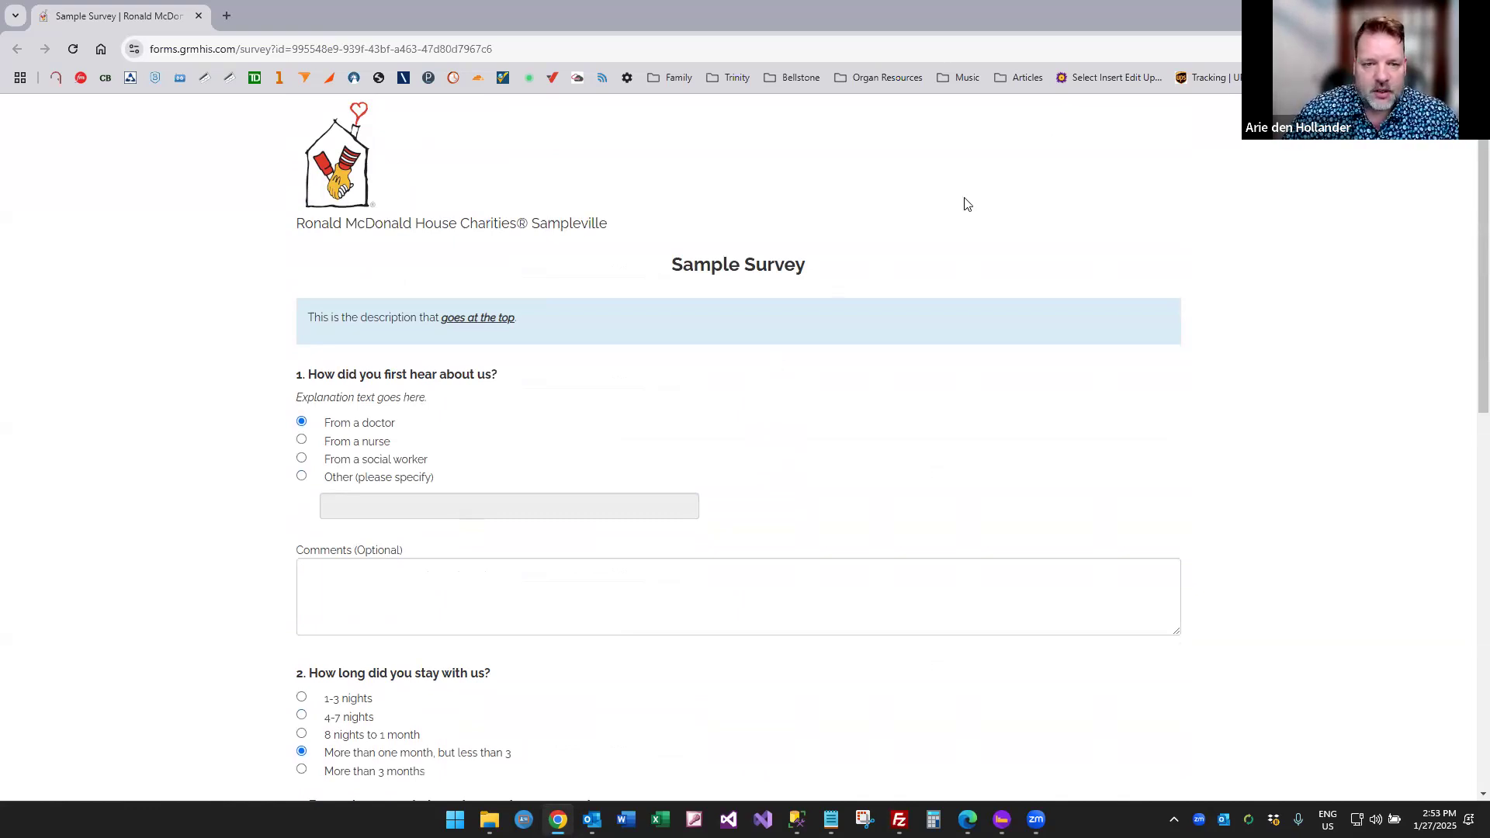
Switch back to the Ronald McDonald House Information System, cancel editing the survey invitation, and close the family's details.
key("alt+Tab")
left_click(970, 604)
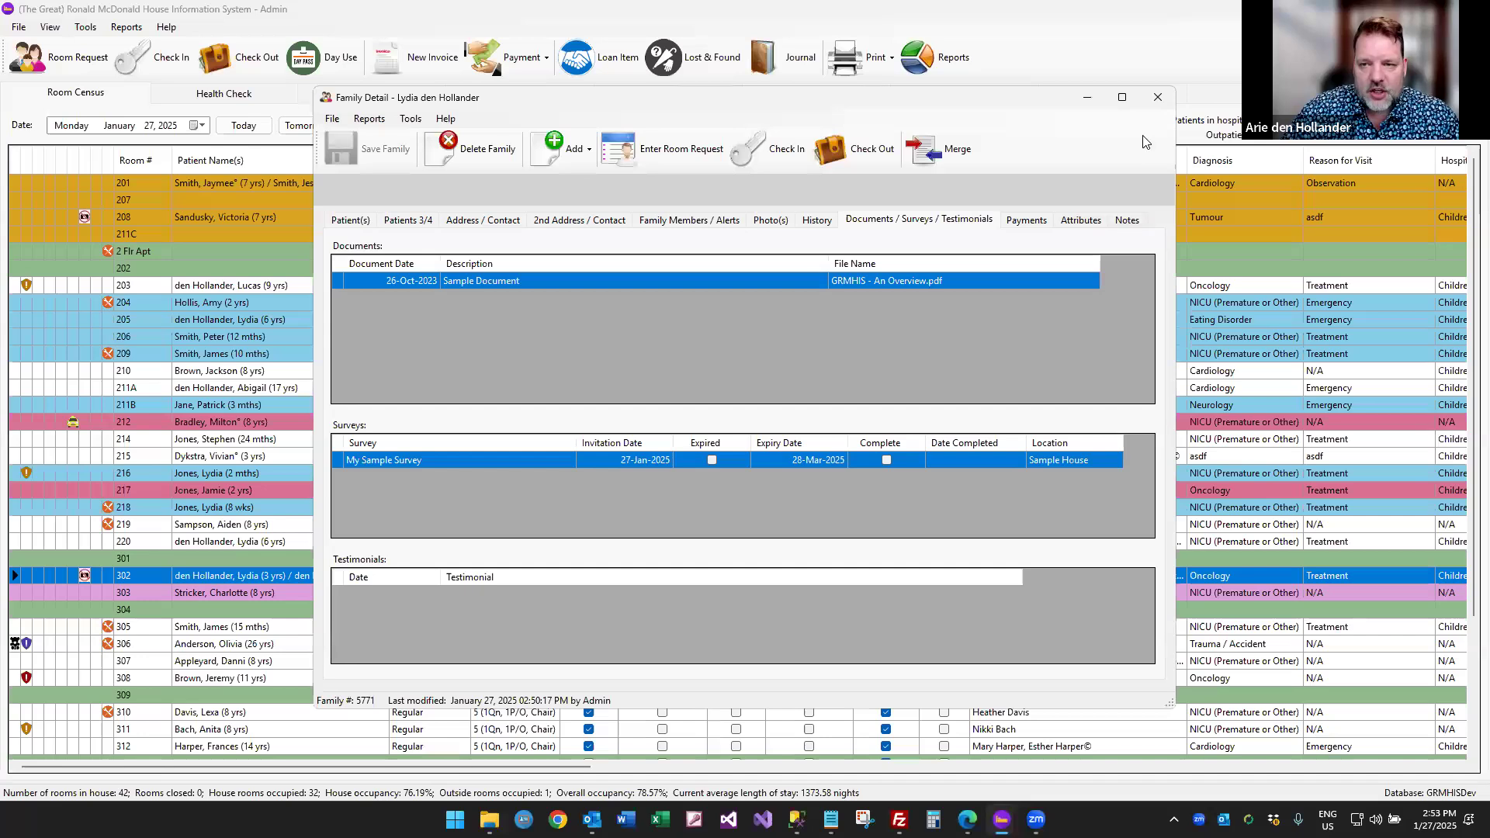
left_click(1156, 97)
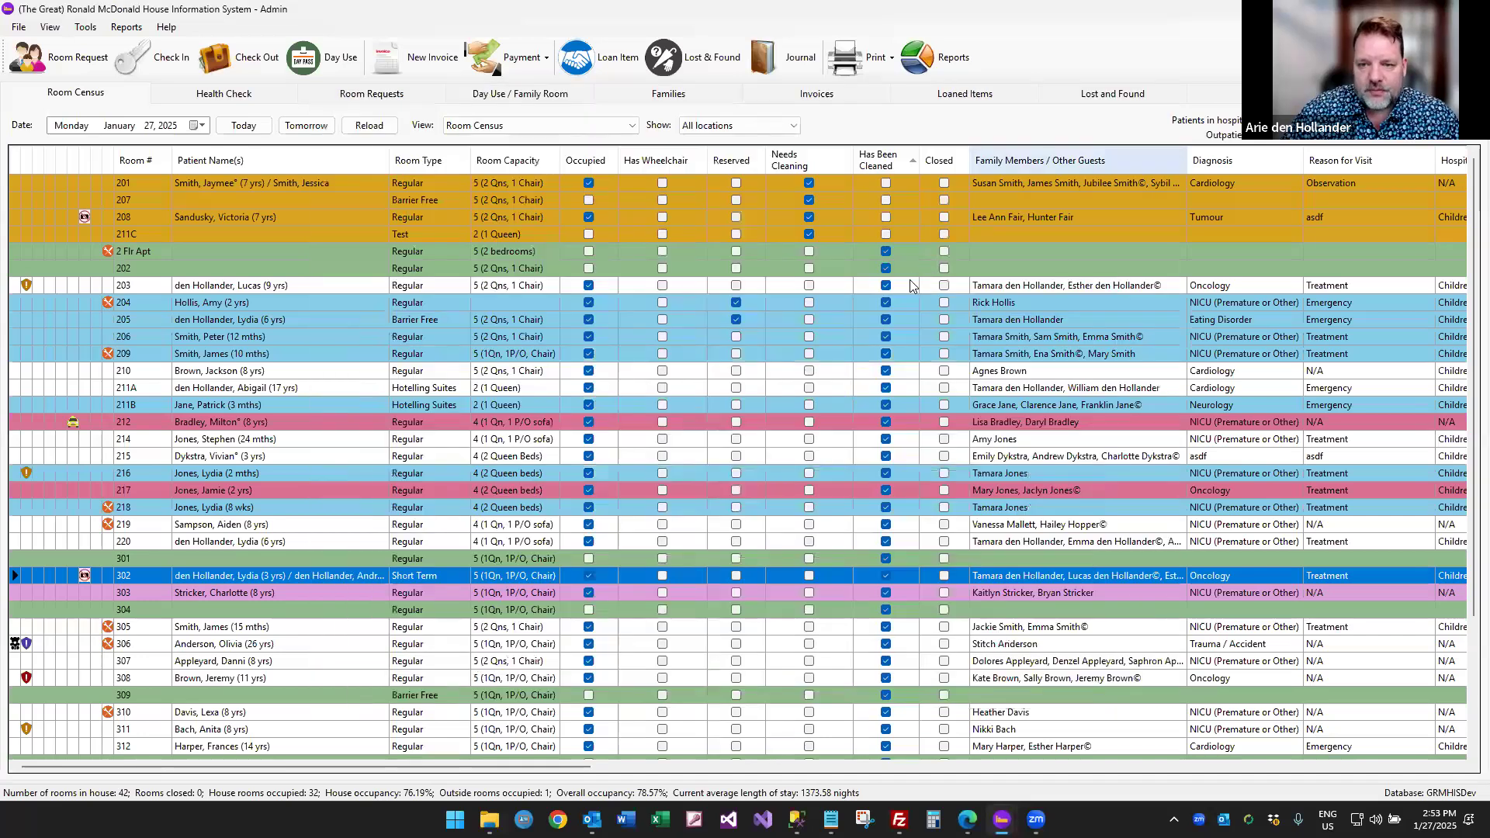
Open the family details for the patient in room 203 and show the family's surveys.
left_click(998, 288)
right_click(998, 289)
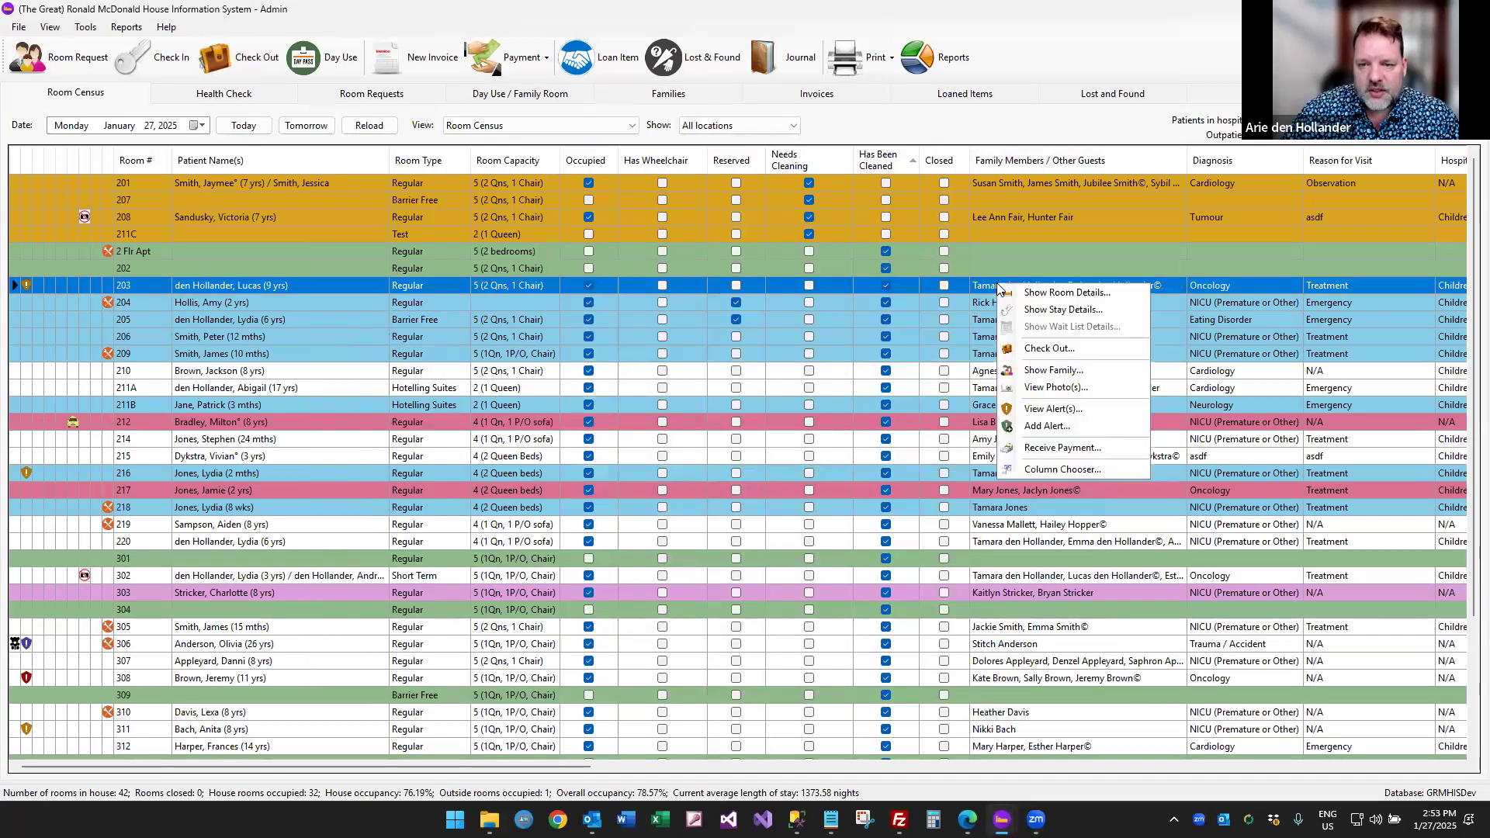
left_click(1045, 368)
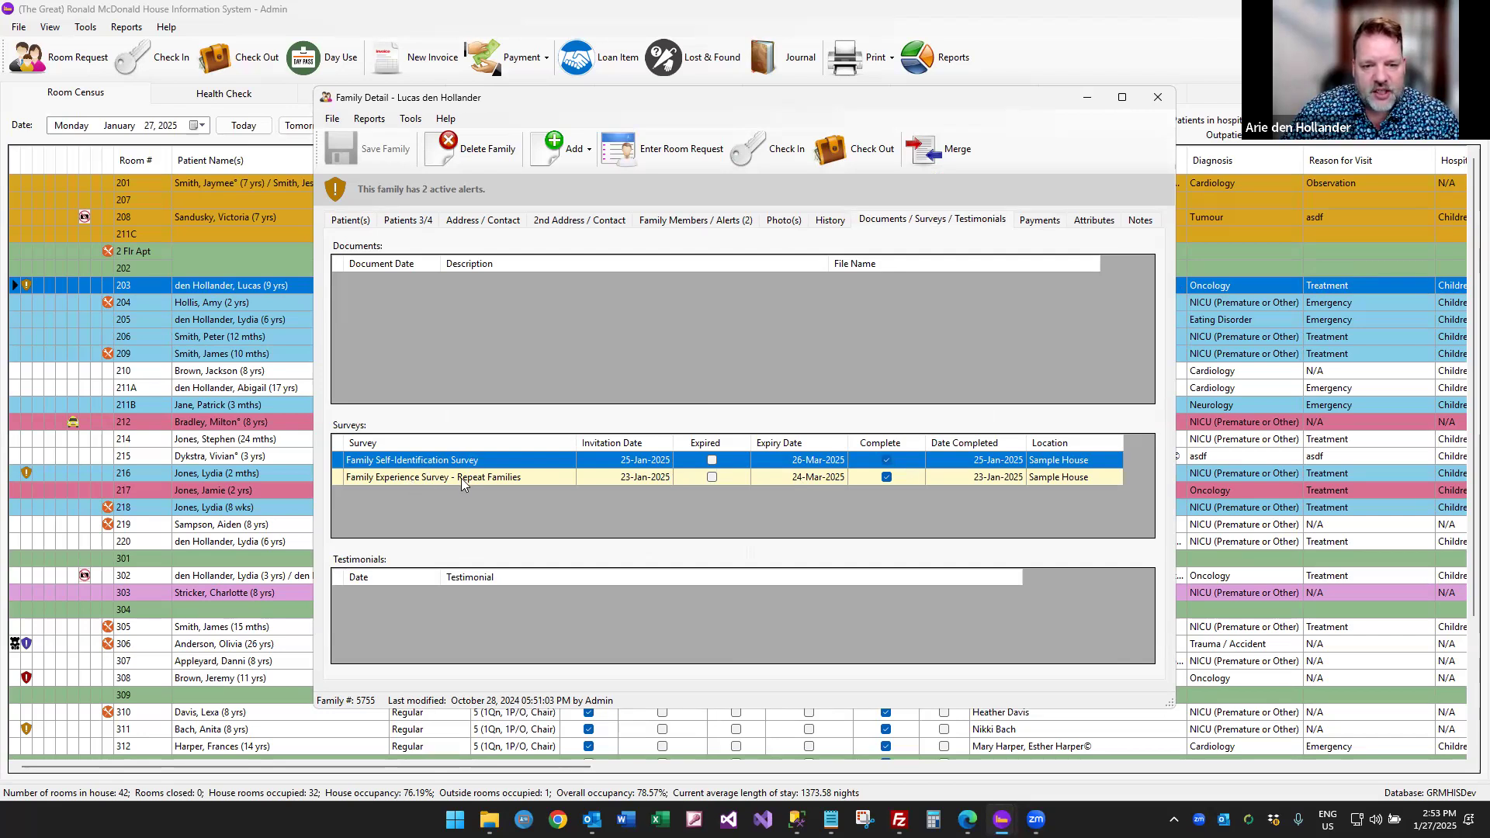
View the completed Family Experience Survey - Repeat Families invitation, then close it and the family's details.
double_click(882, 478)
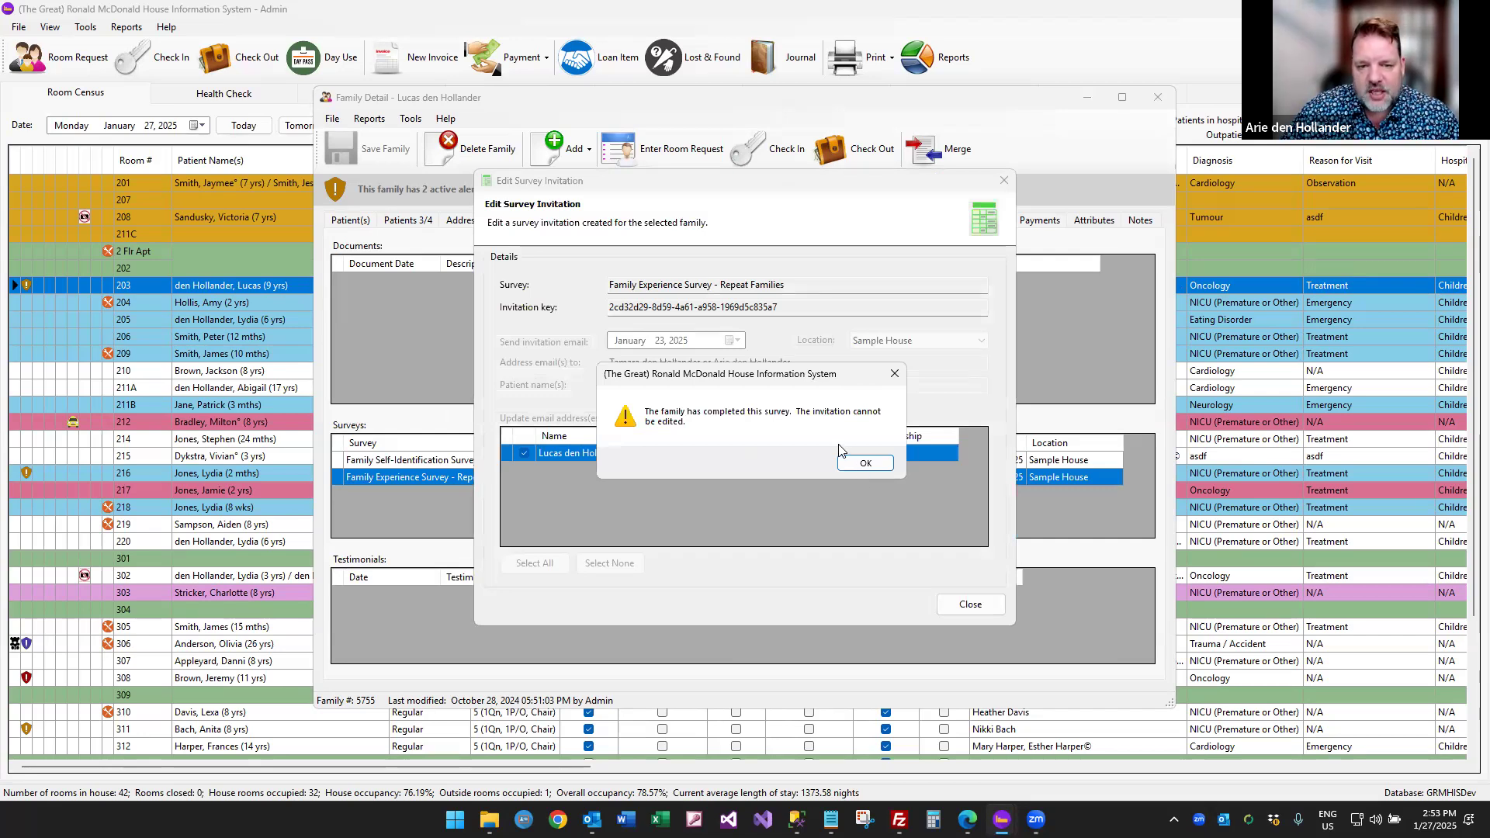
left_click(848, 462)
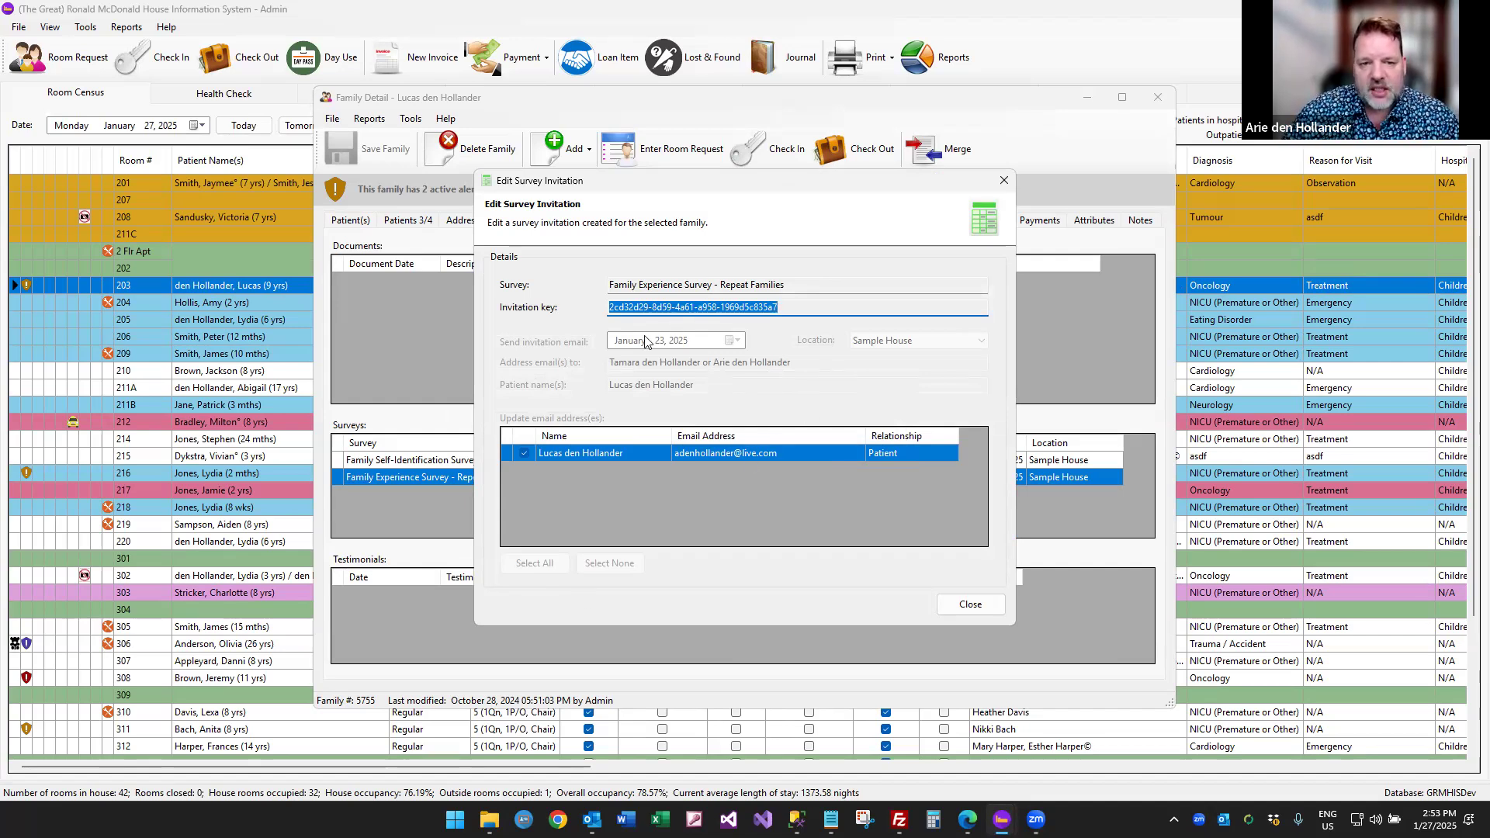
left_click(969, 604)
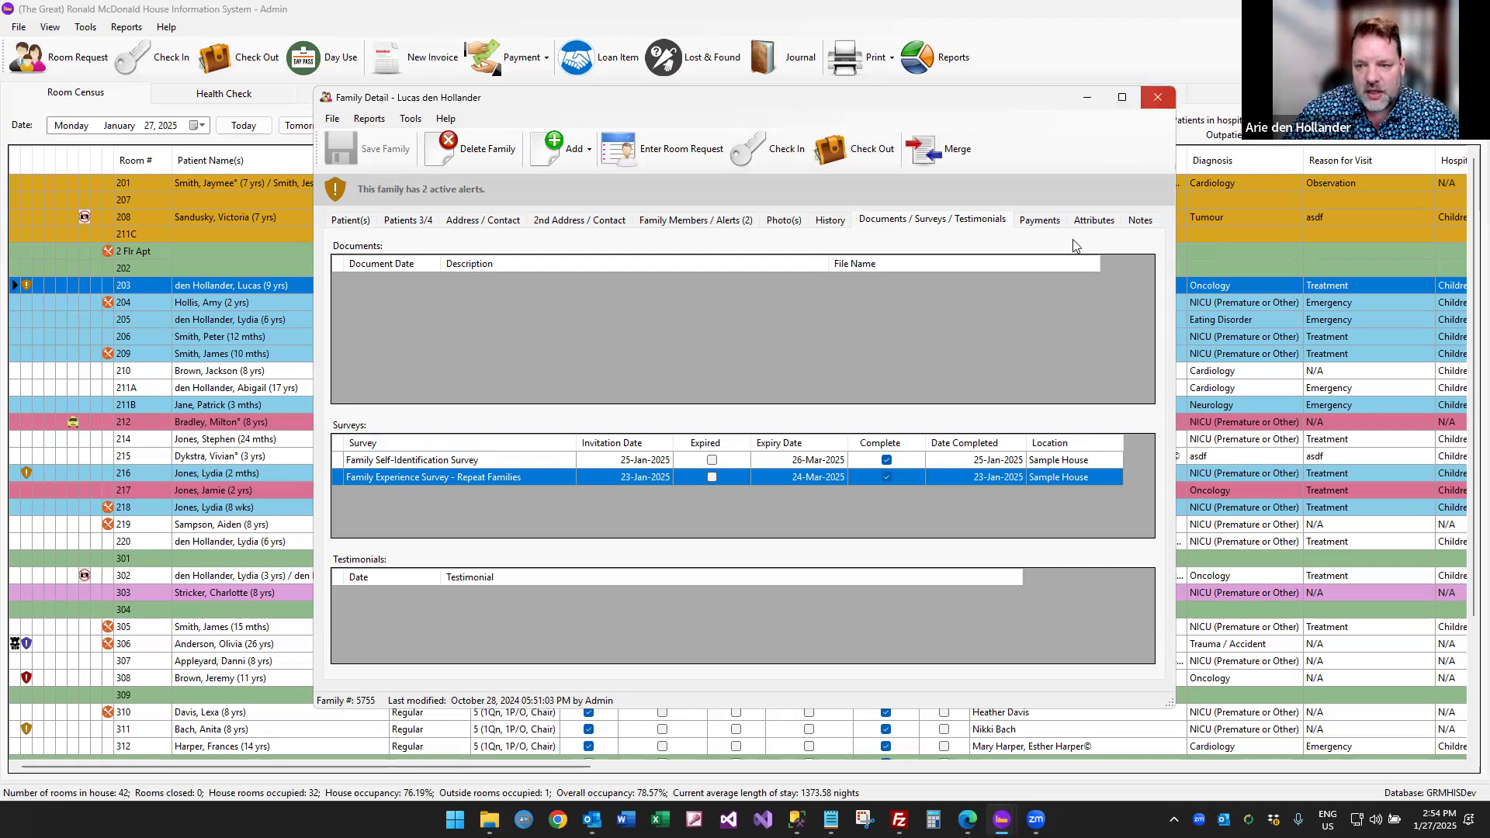
left_click(1157, 97)
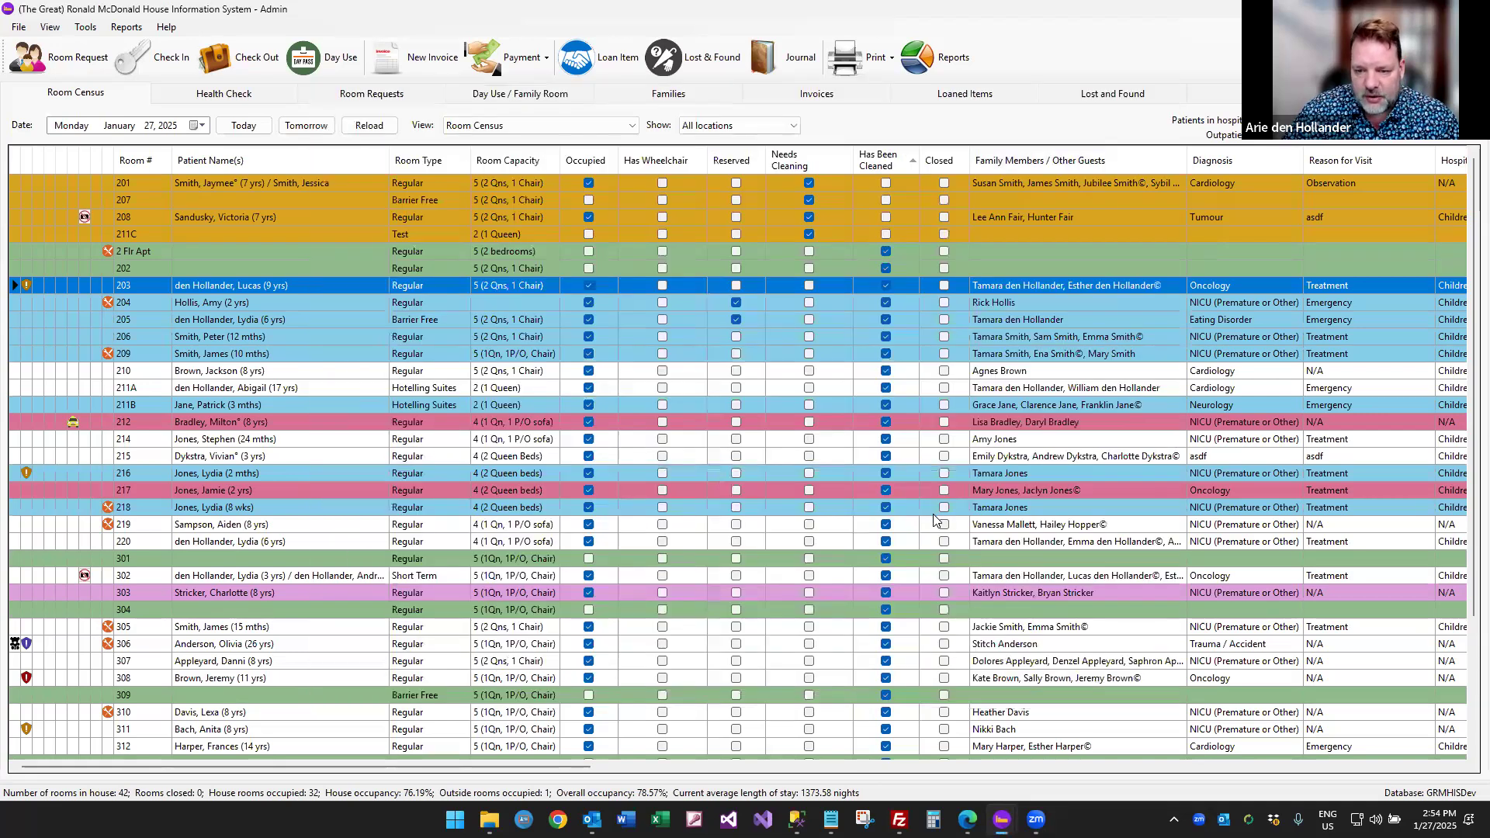
Check the surveys of the family in room 220 and close the family's details.
right_click(971, 543)
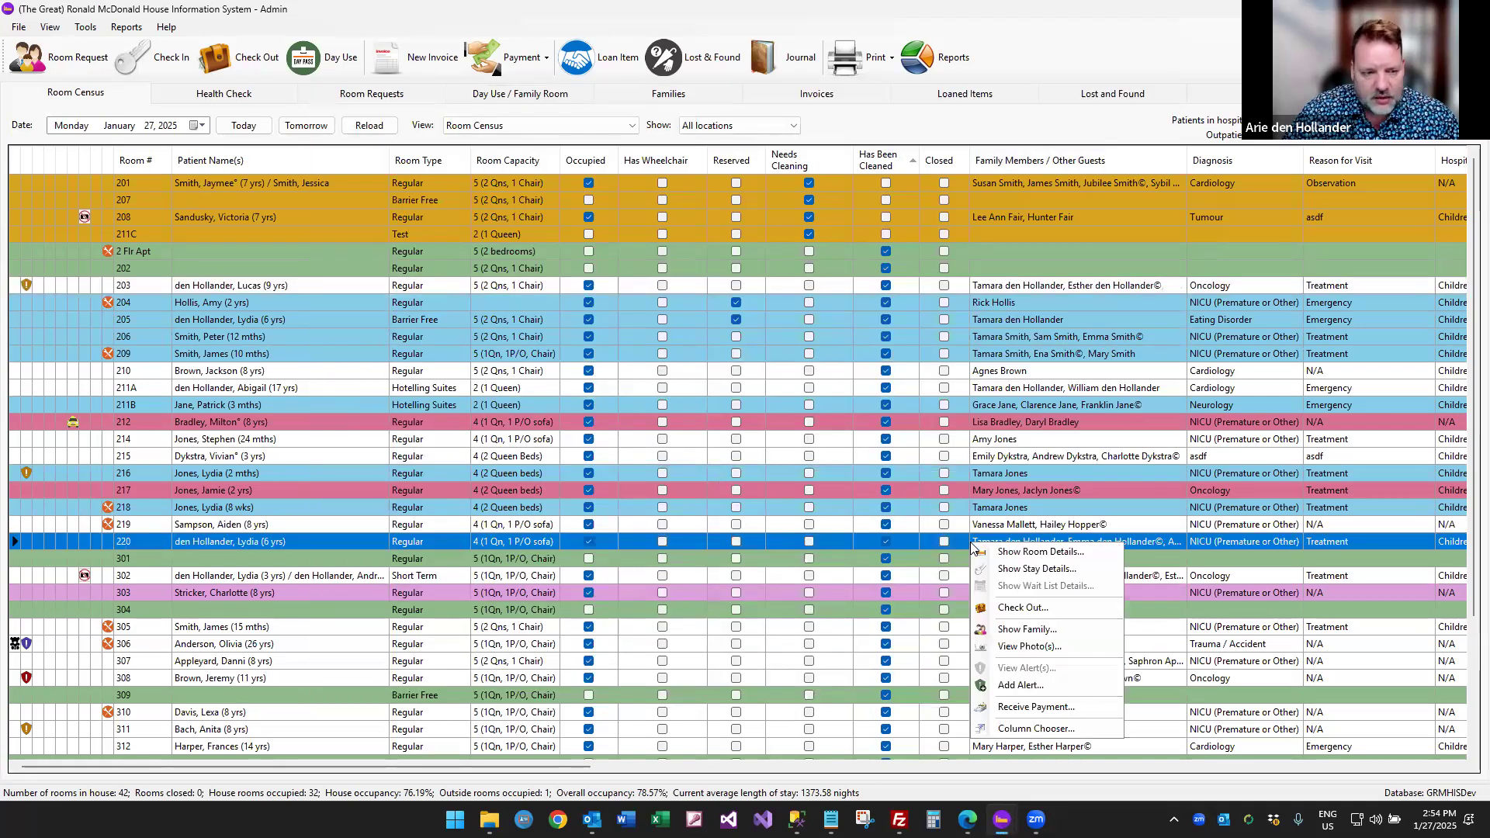
left_click(1016, 625)
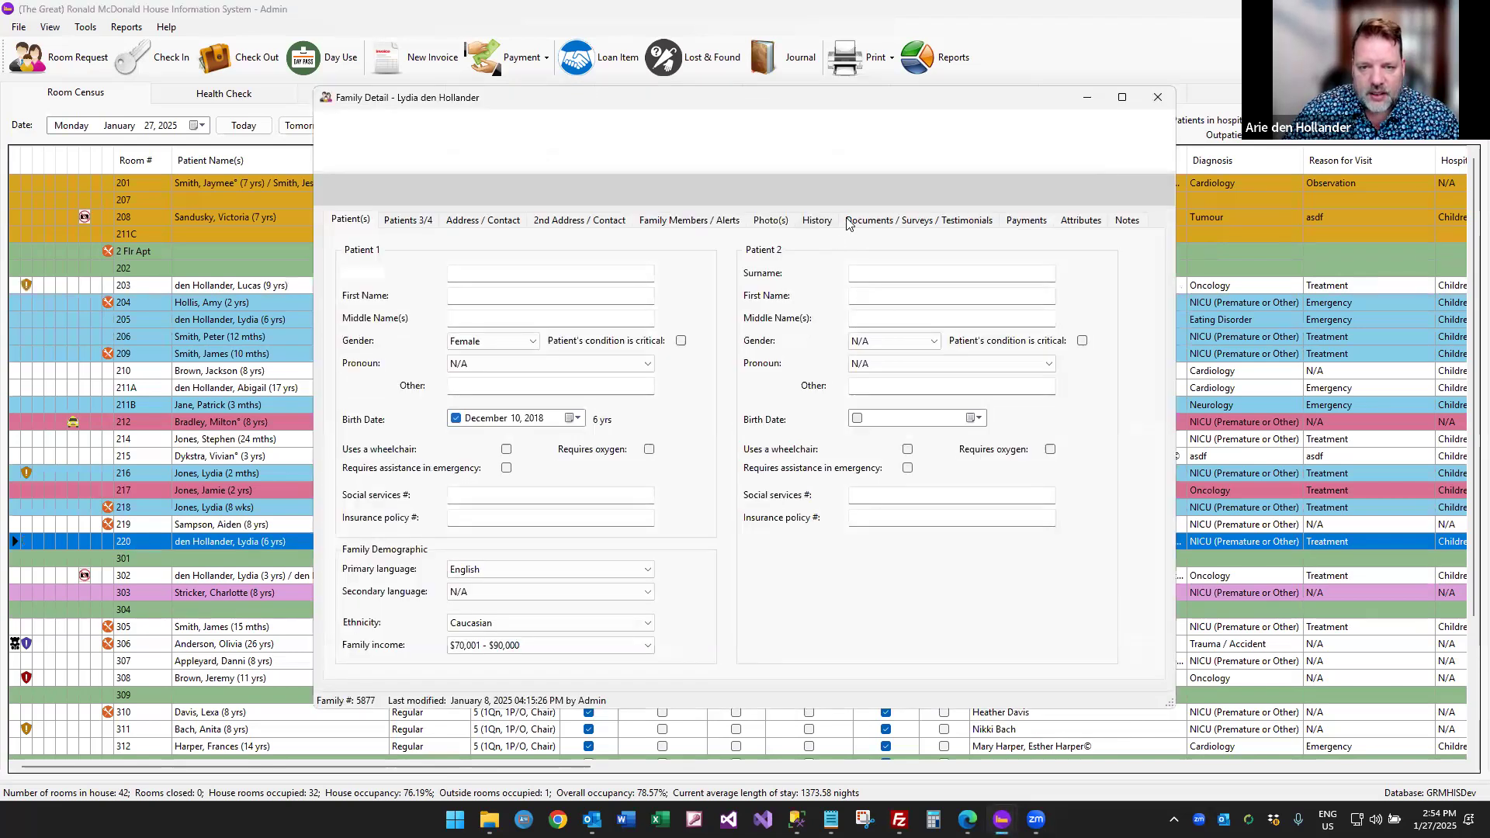
left_click(872, 221)
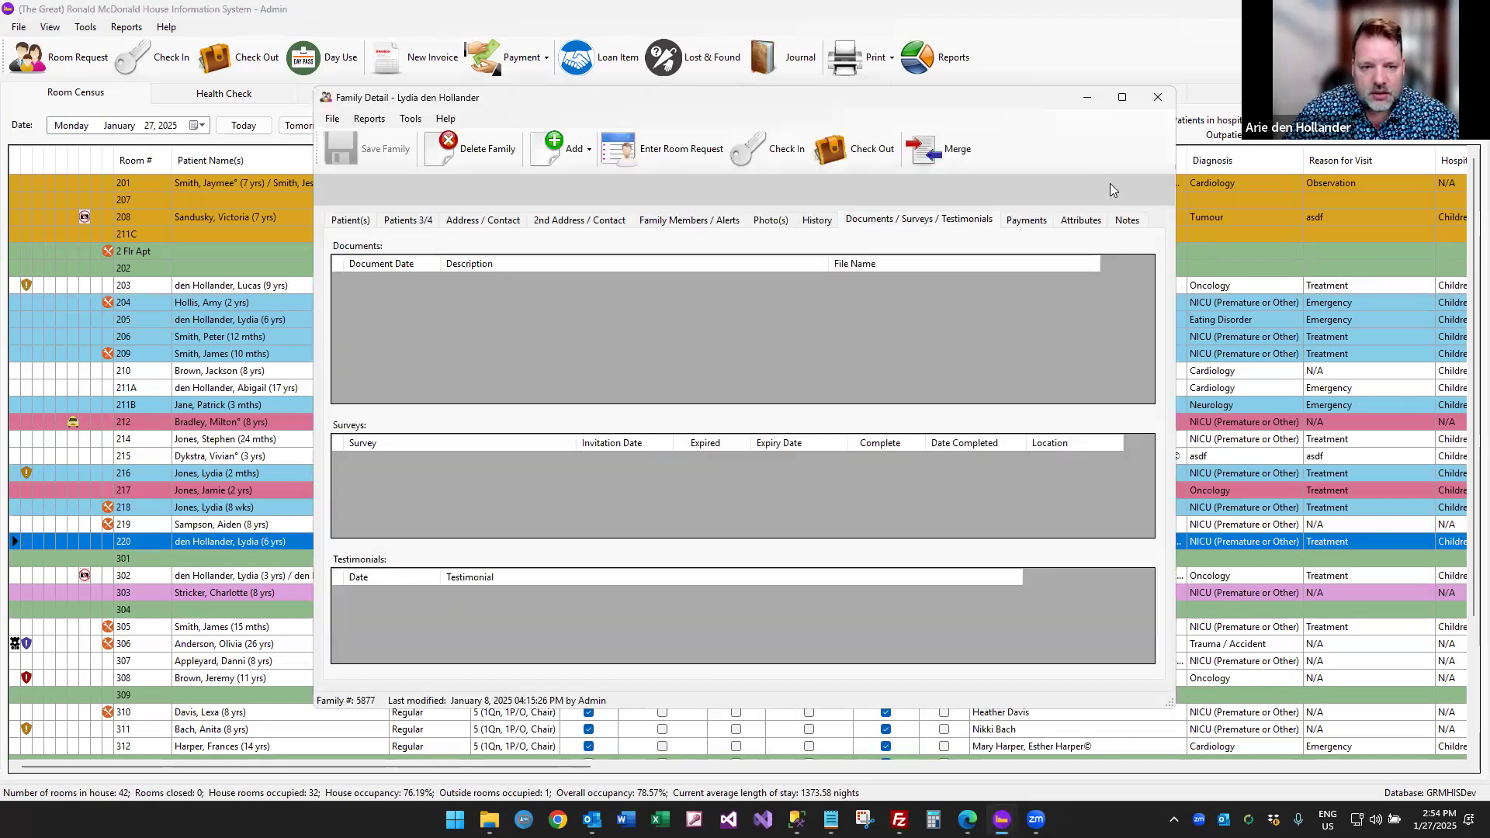
left_click(1157, 94)
Check the surveys of the family in room 211A and close the family's details.
left_click(1014, 389)
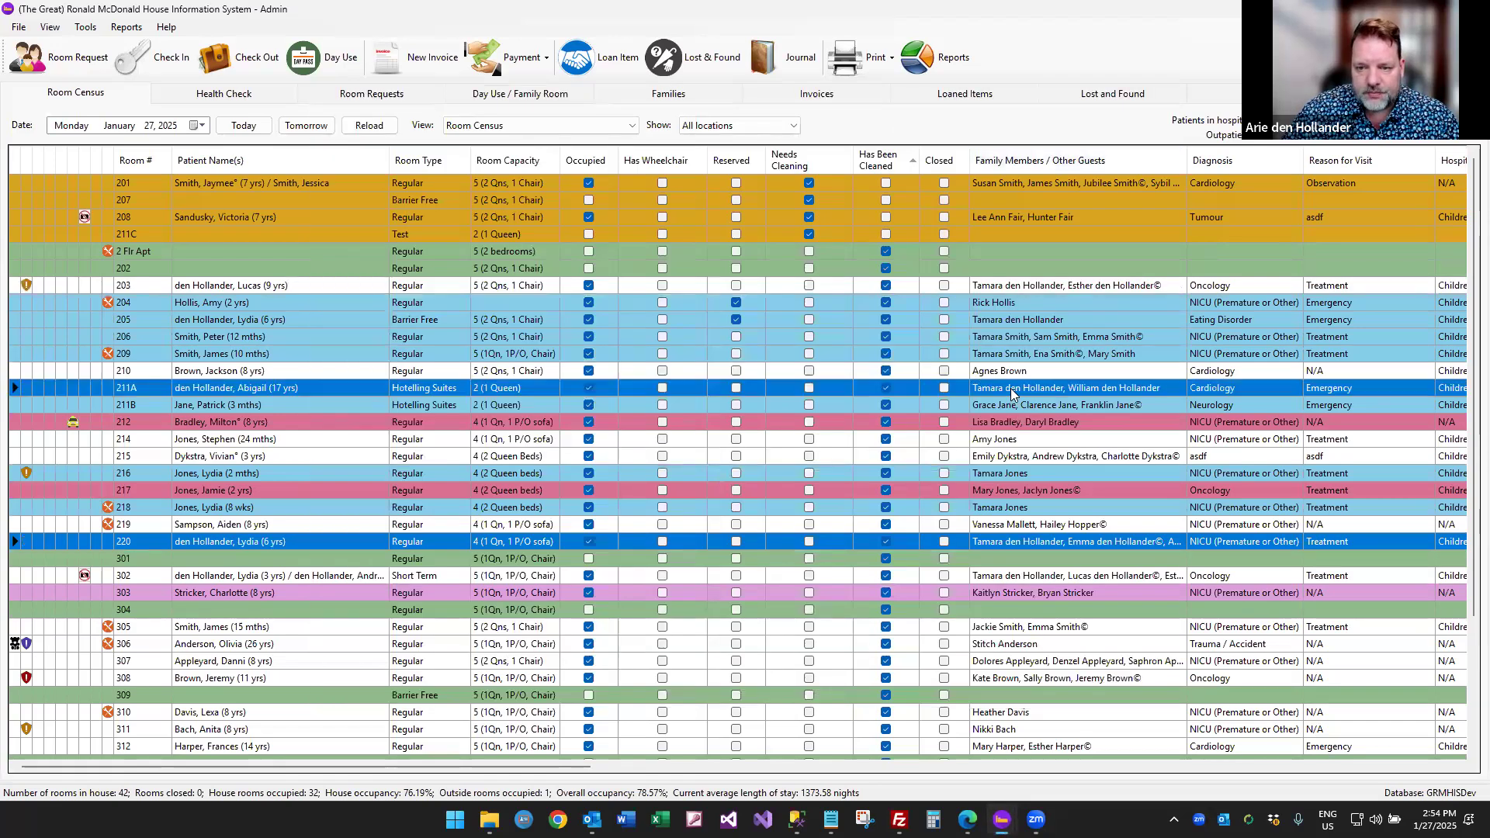
right_click(1048, 440)
left_click(1051, 473)
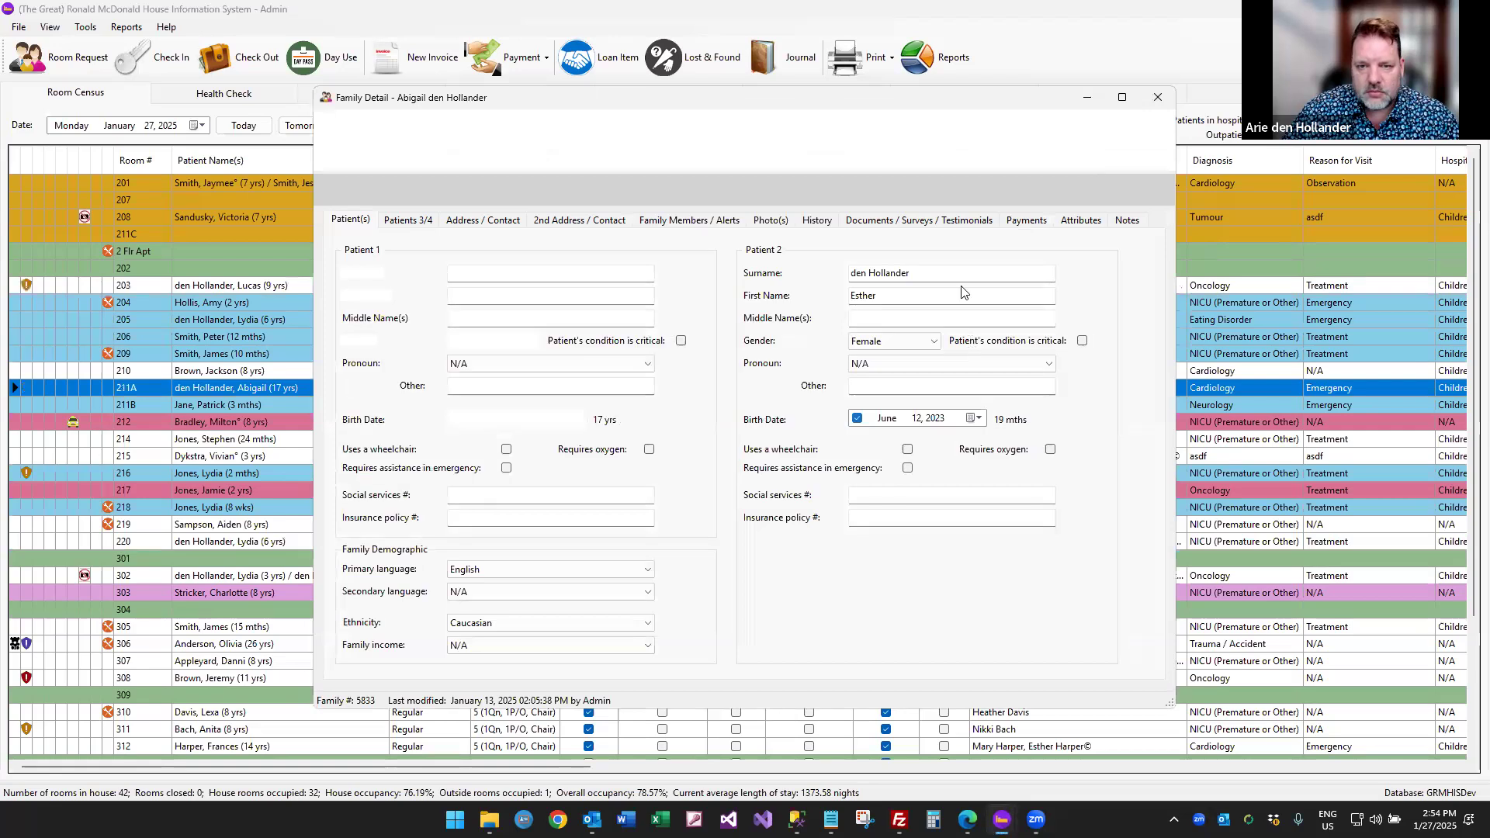
left_click(906, 223)
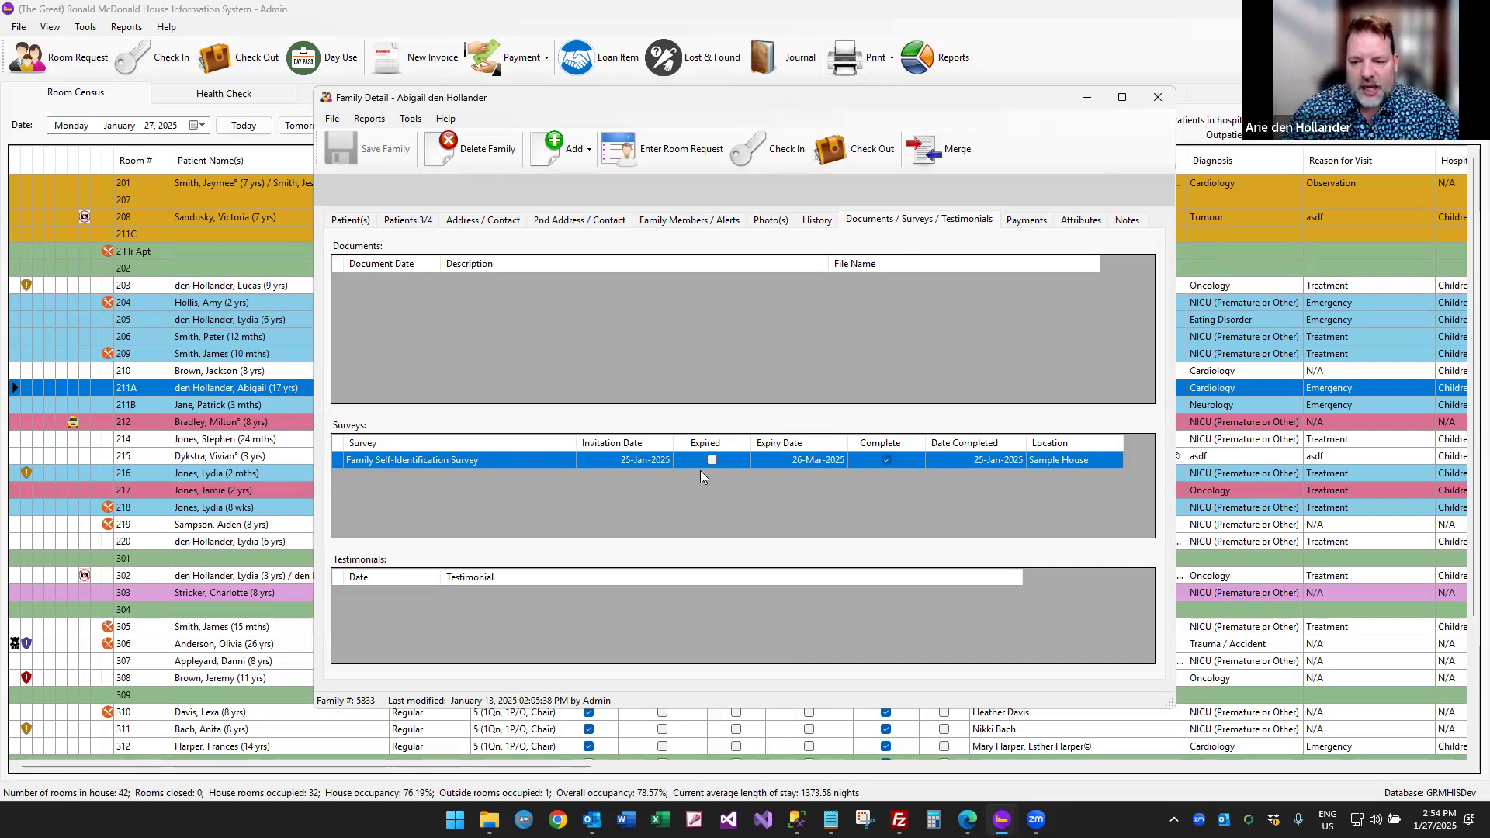
key("alt")
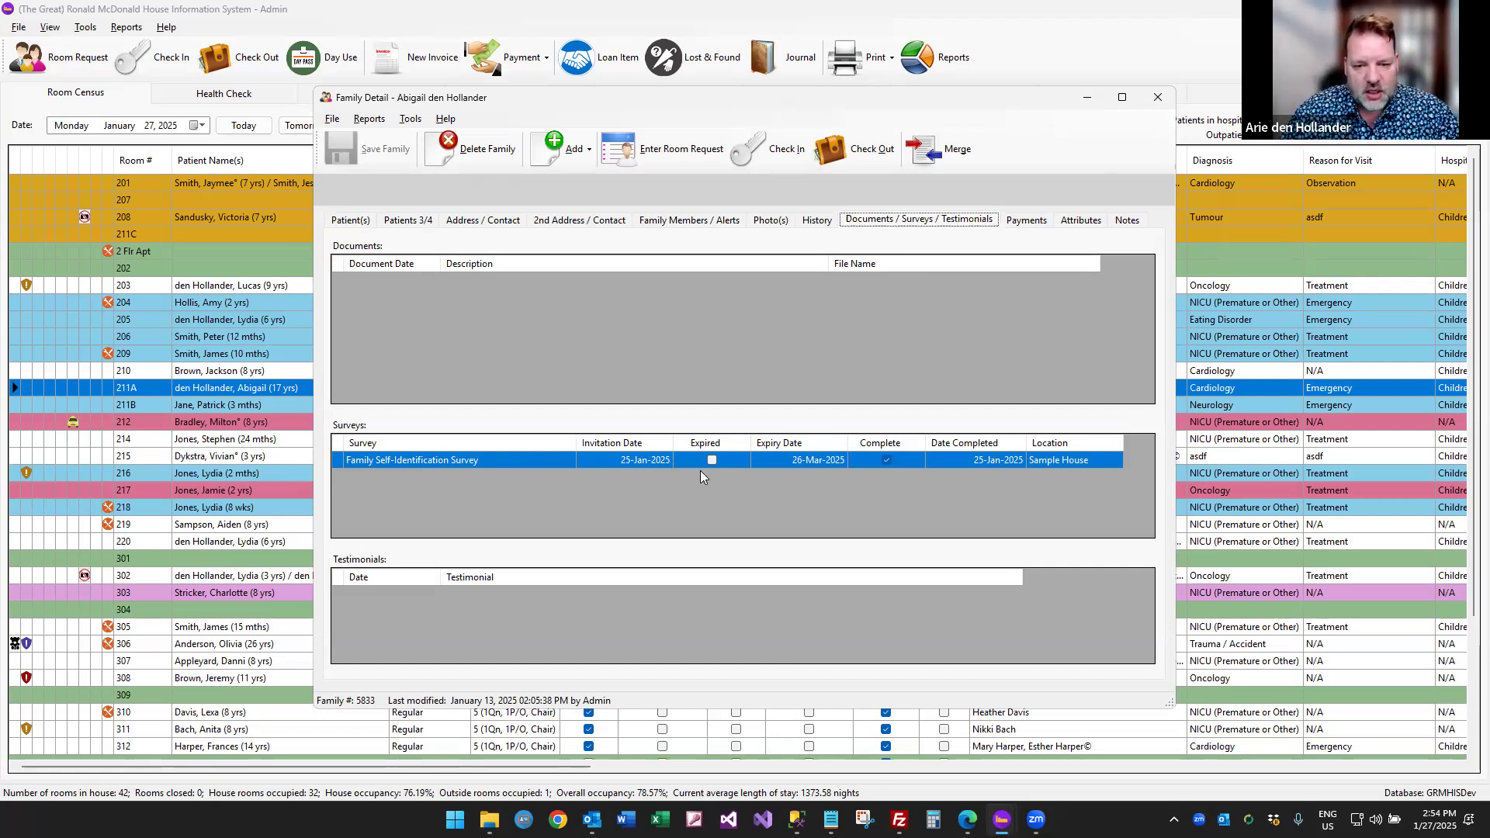
key("alt+F4")
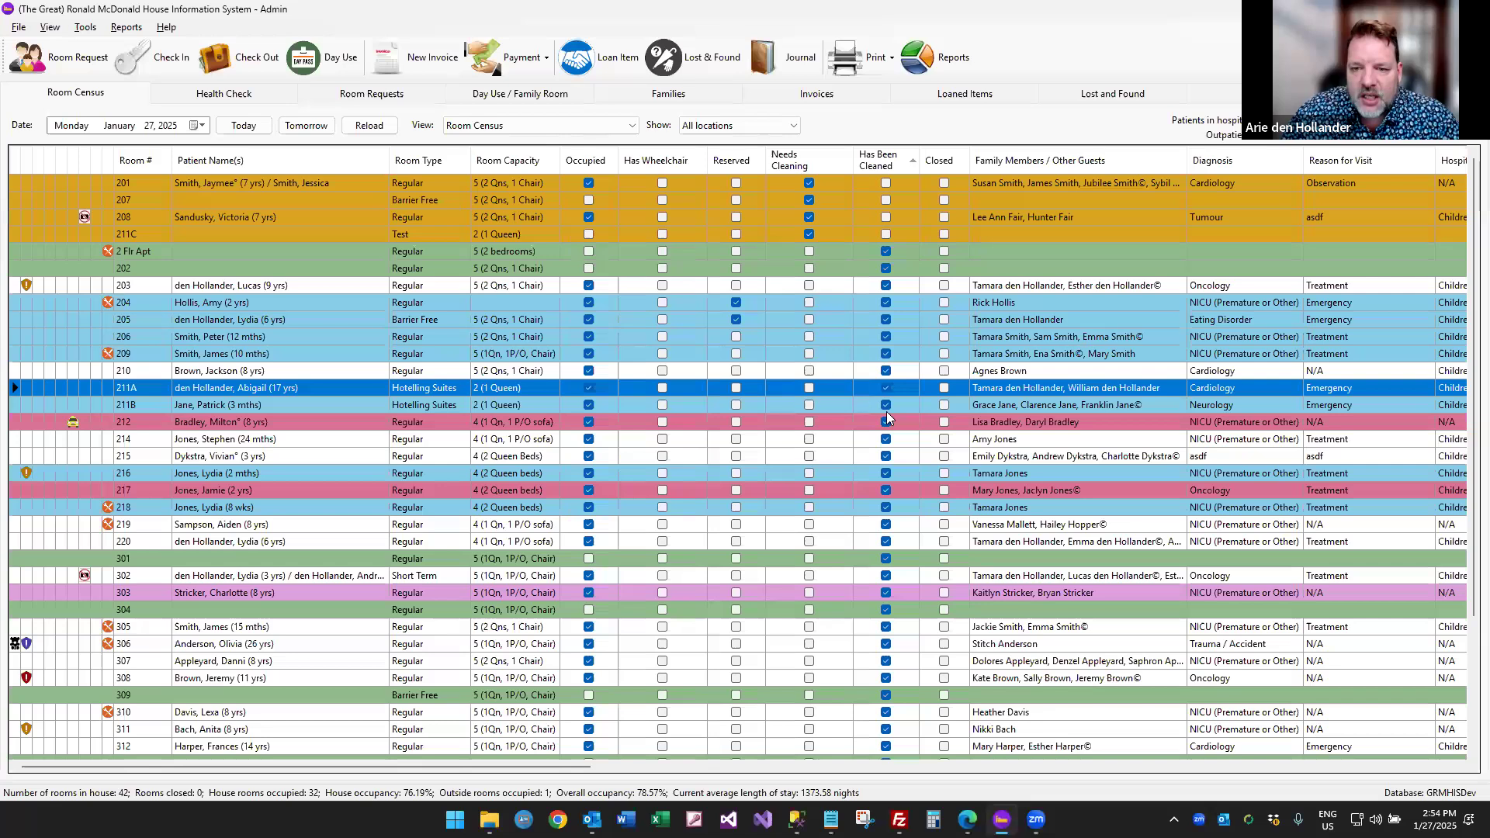
Reopen the details of the family in room 211A and show their surveys.
right_click(923, 389)
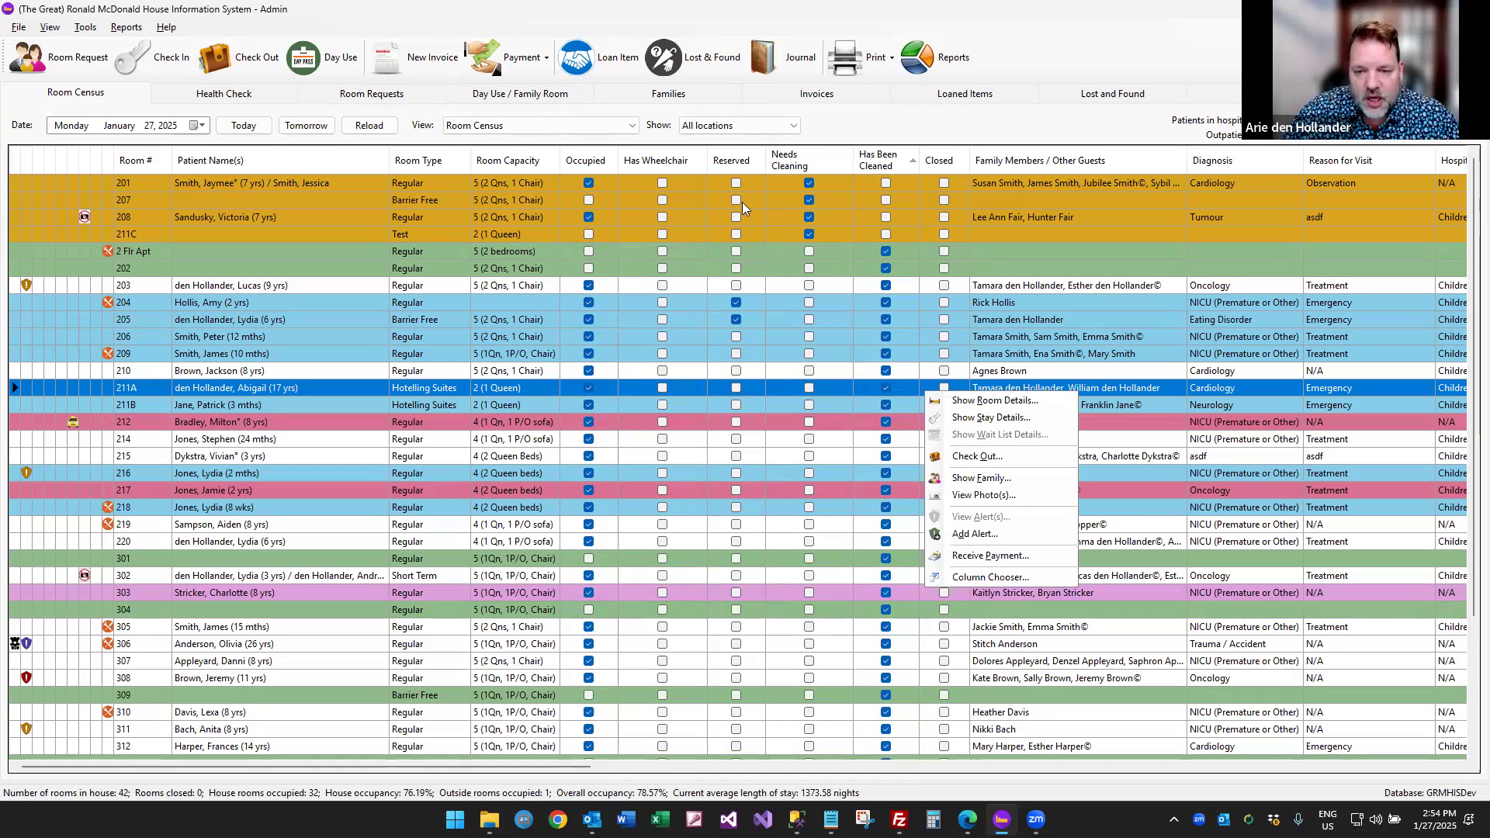
left_click(962, 479)
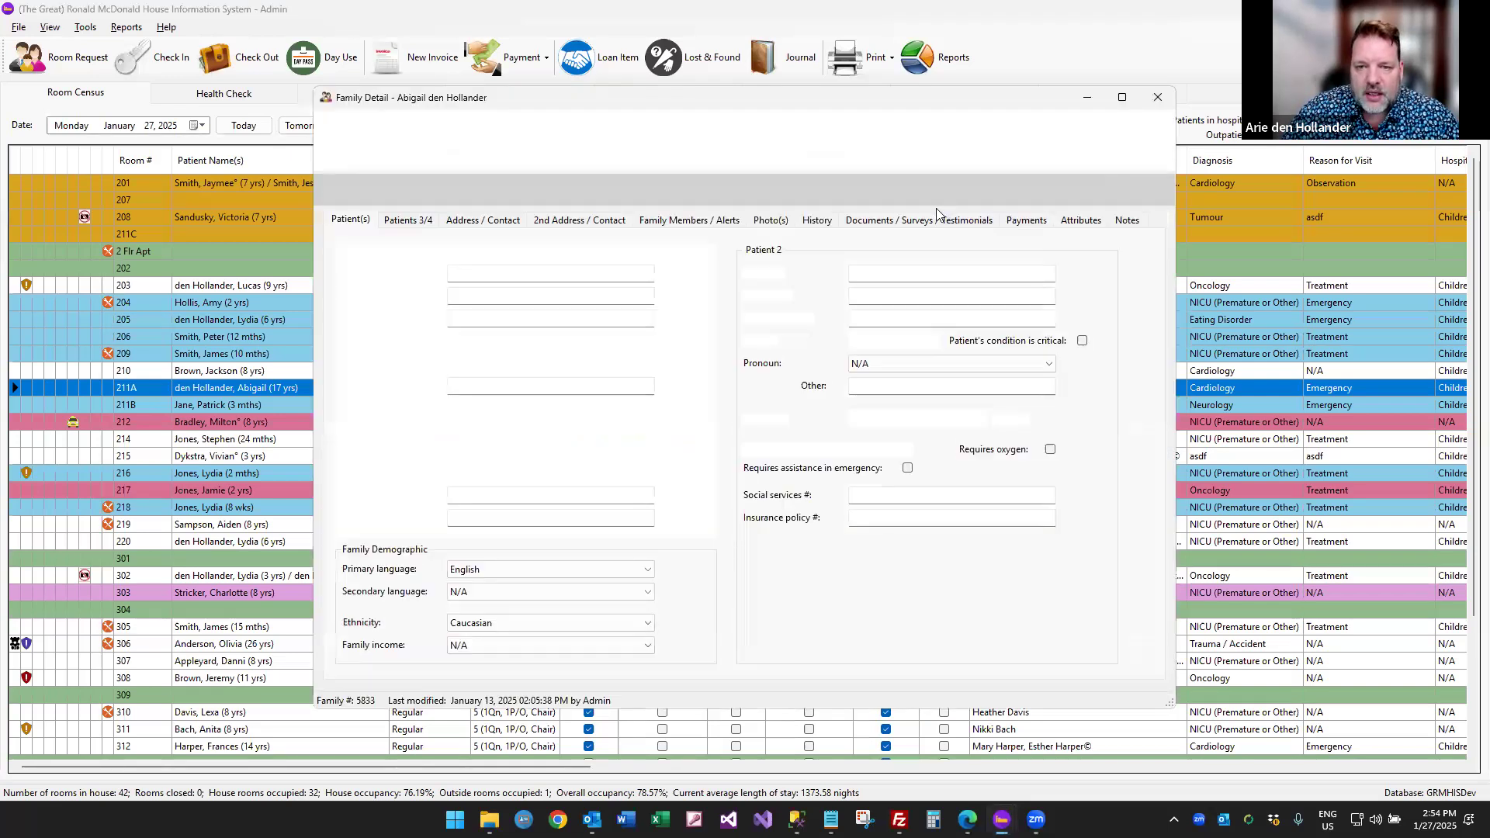
left_click(908, 224)
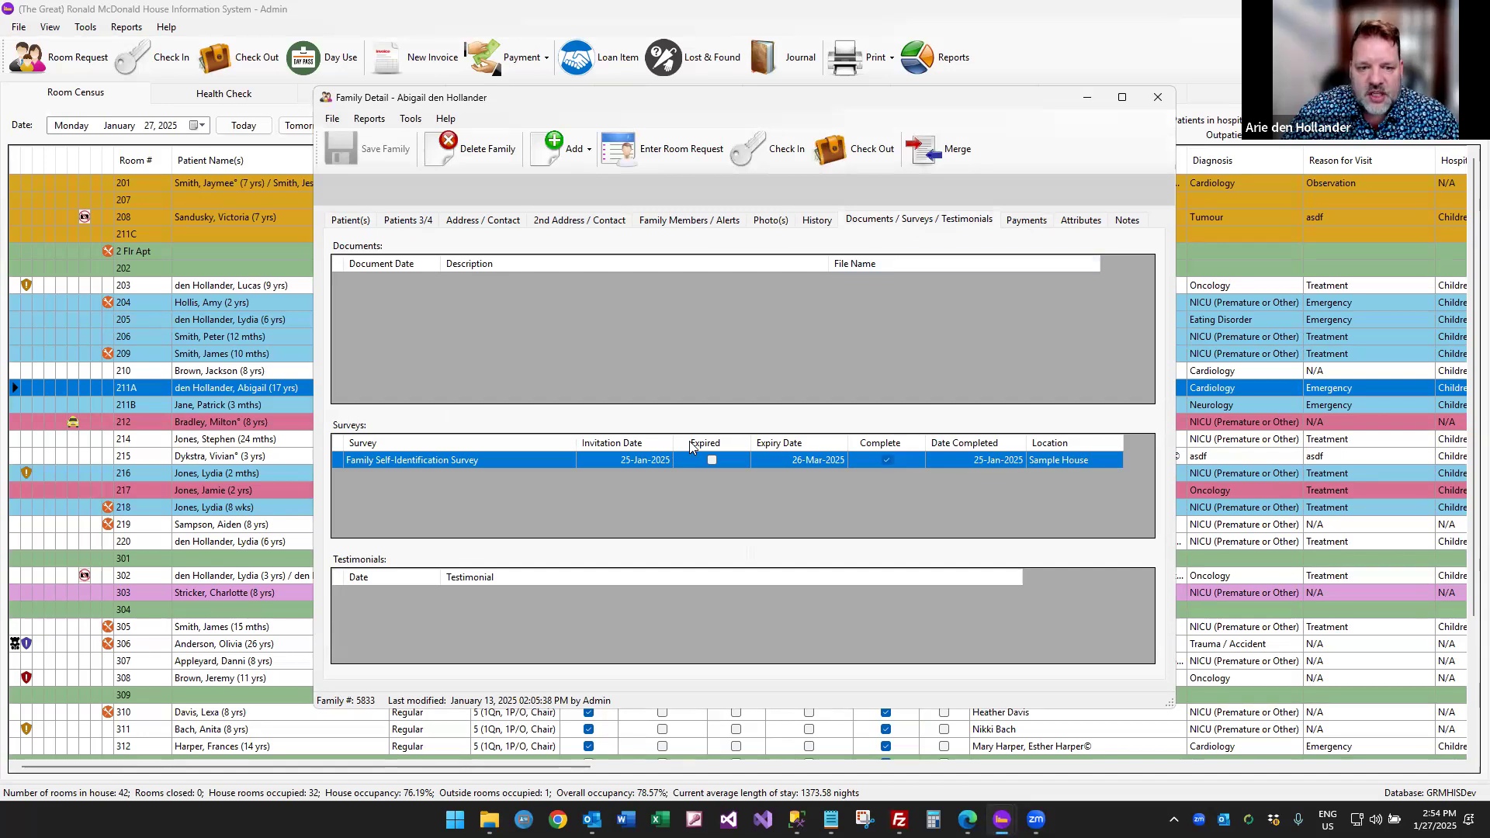
Try to create a new Family Self-Identification Survey invitation for the room 211A family, decline the repeat invitation, and cancel.
left_click(578, 148)
left_click(575, 327)
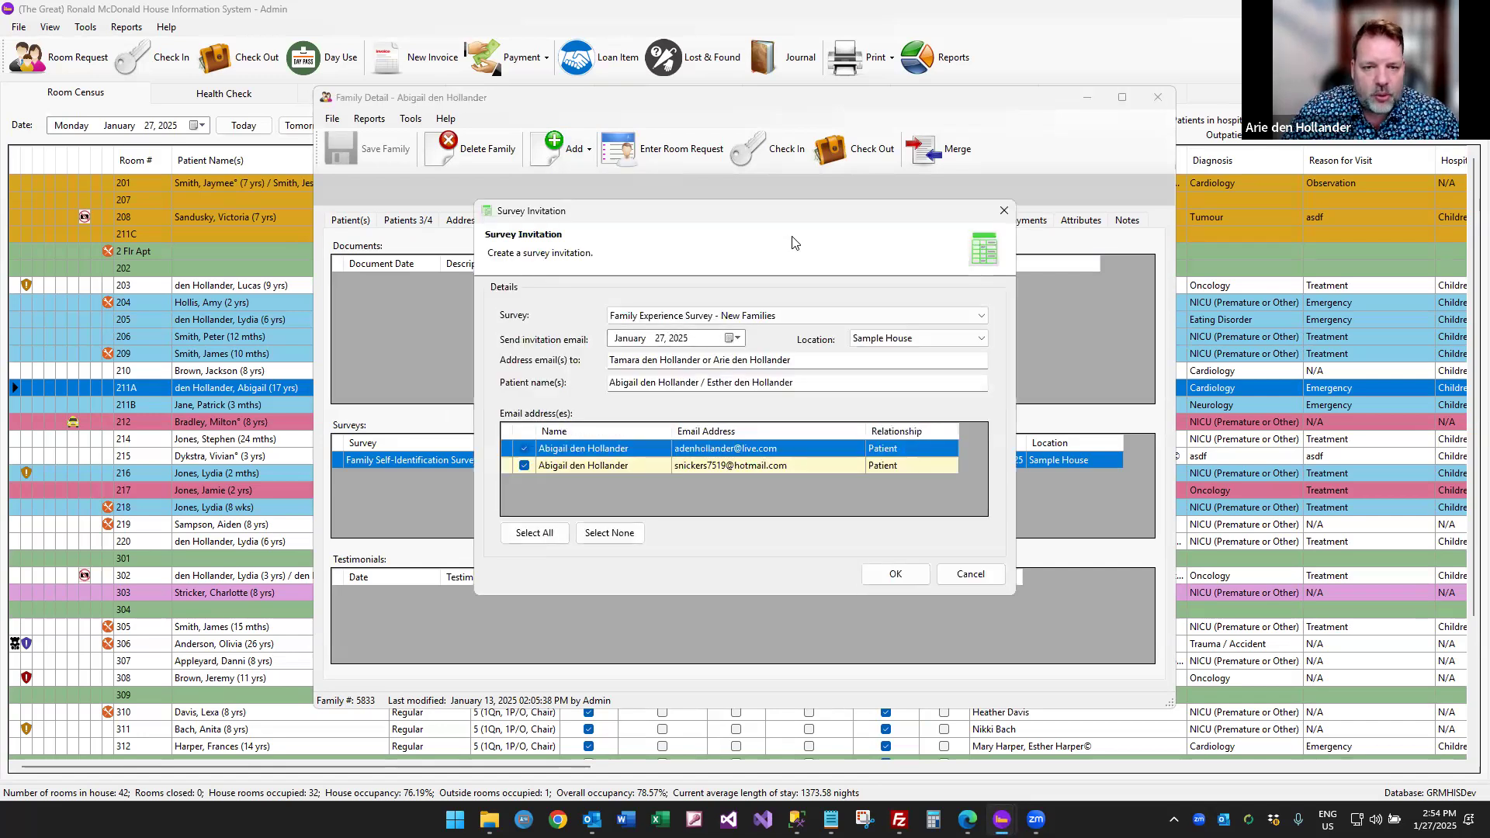
left_click_drag(658, 210, 712, 500)
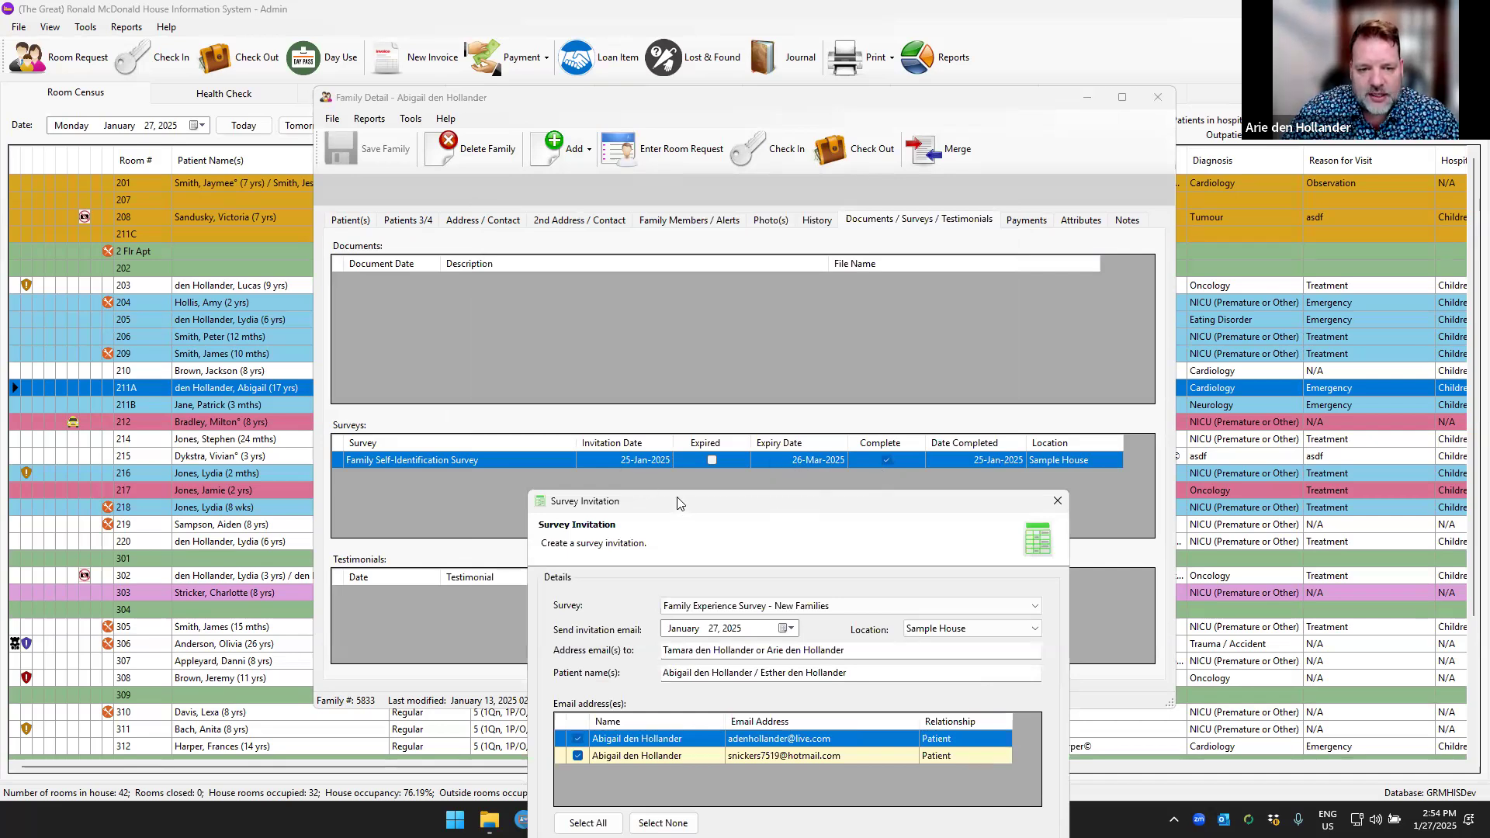
left_click_drag(677, 503, 673, 240)
left_click(753, 344)
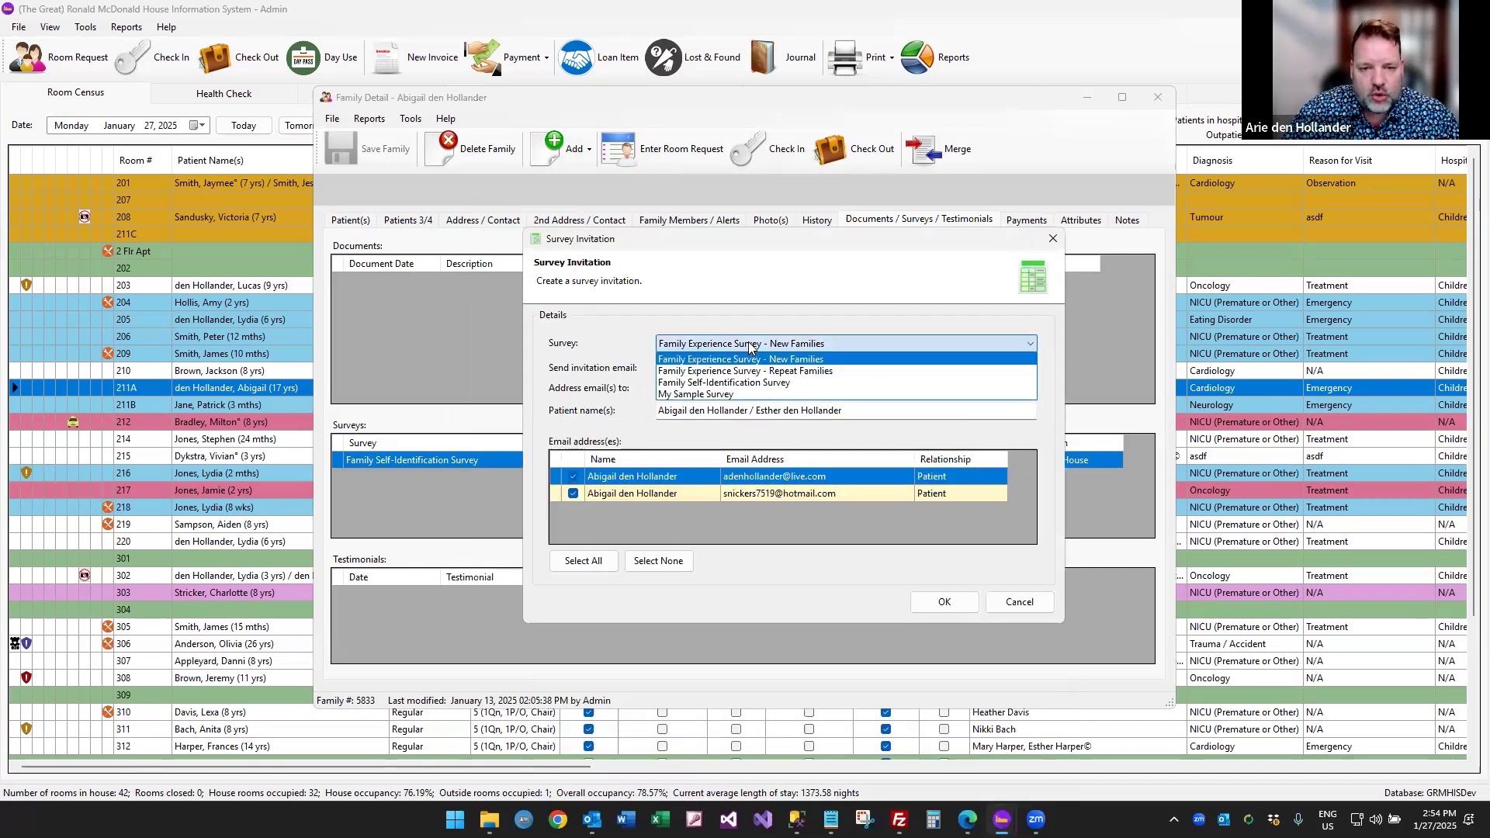
left_click(738, 383)
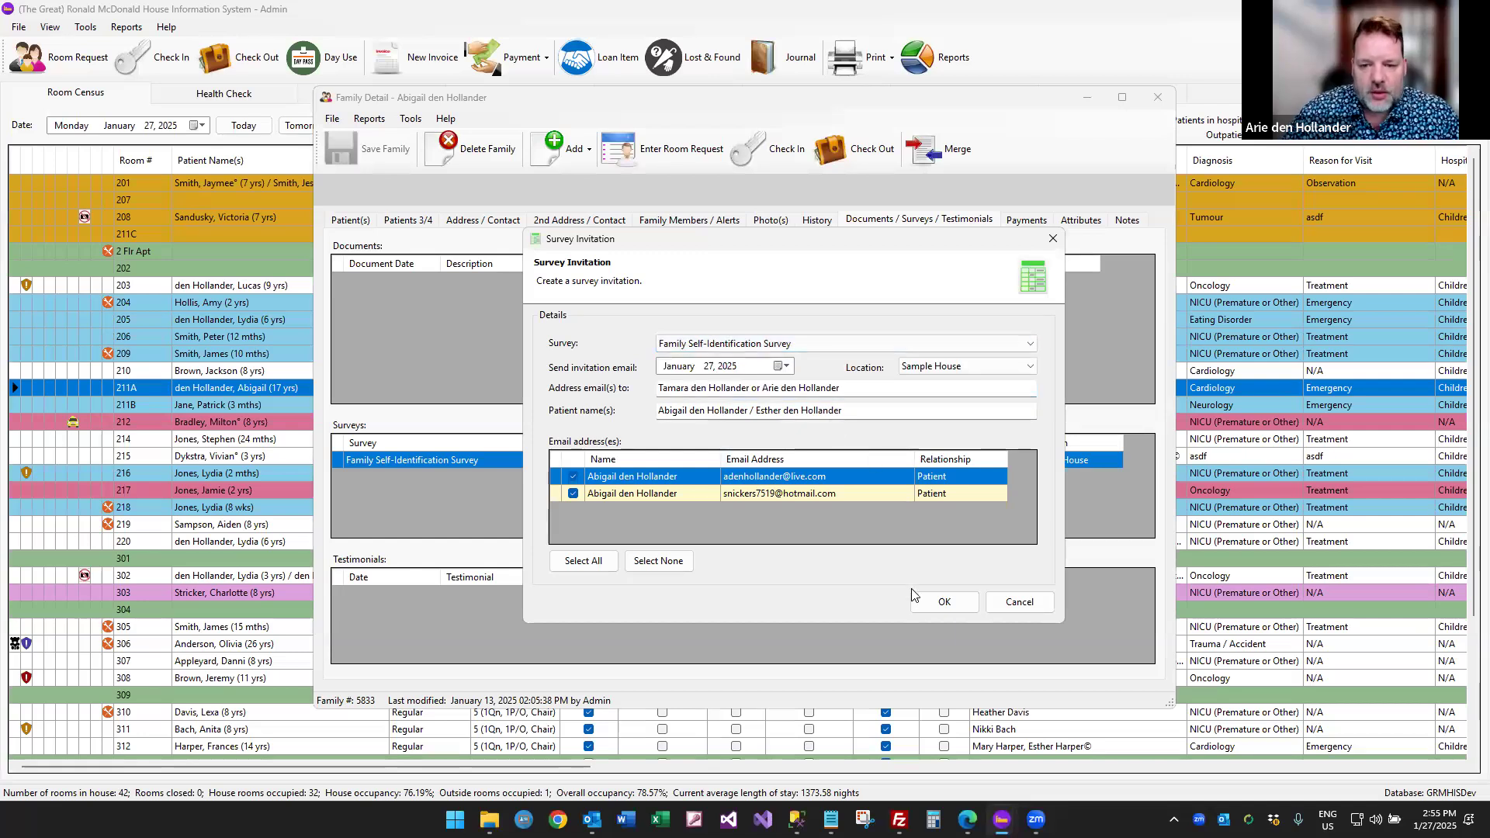
left_click(937, 603)
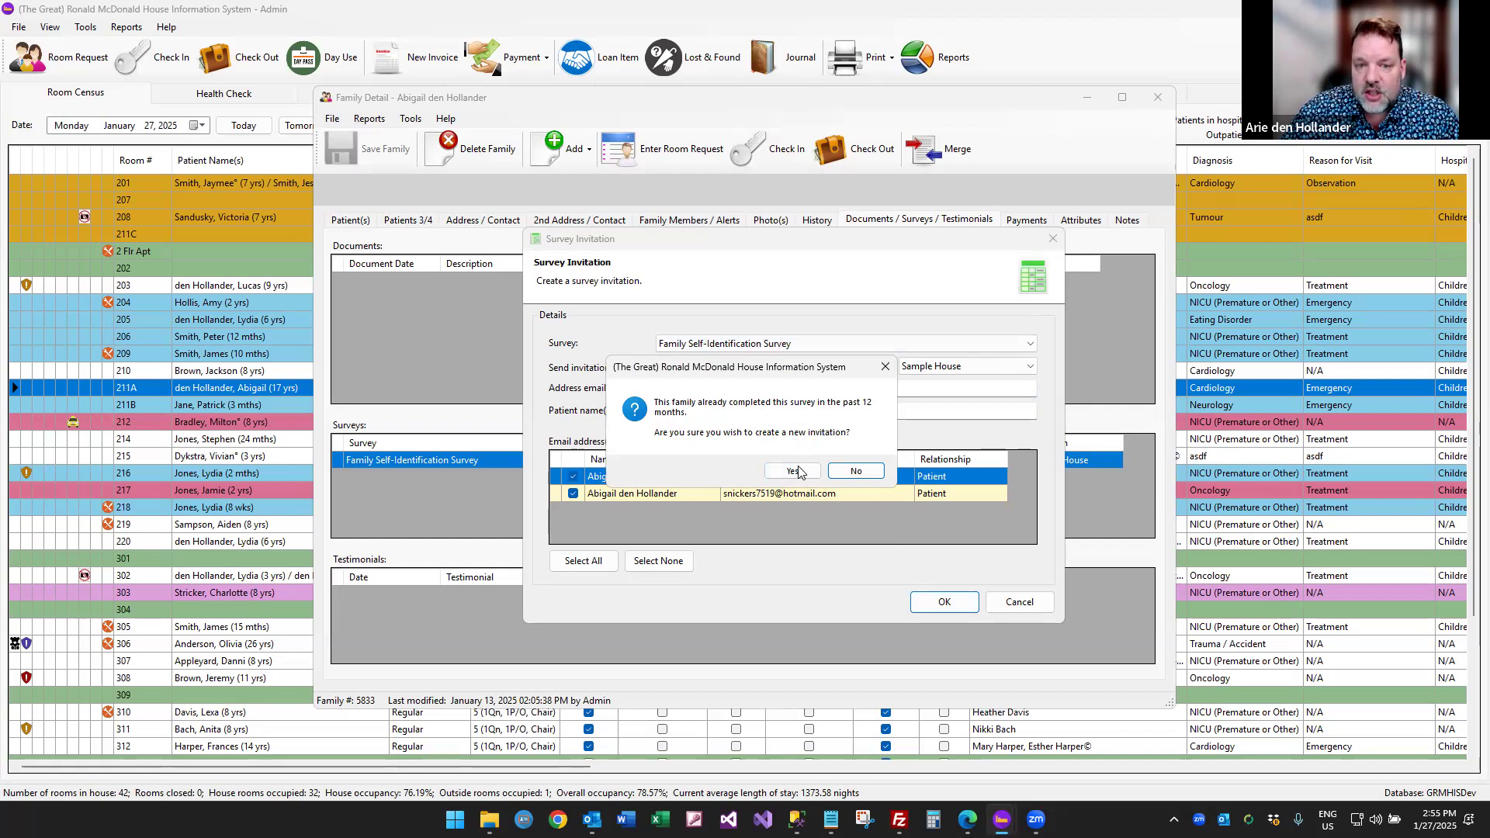
left_click(855, 471)
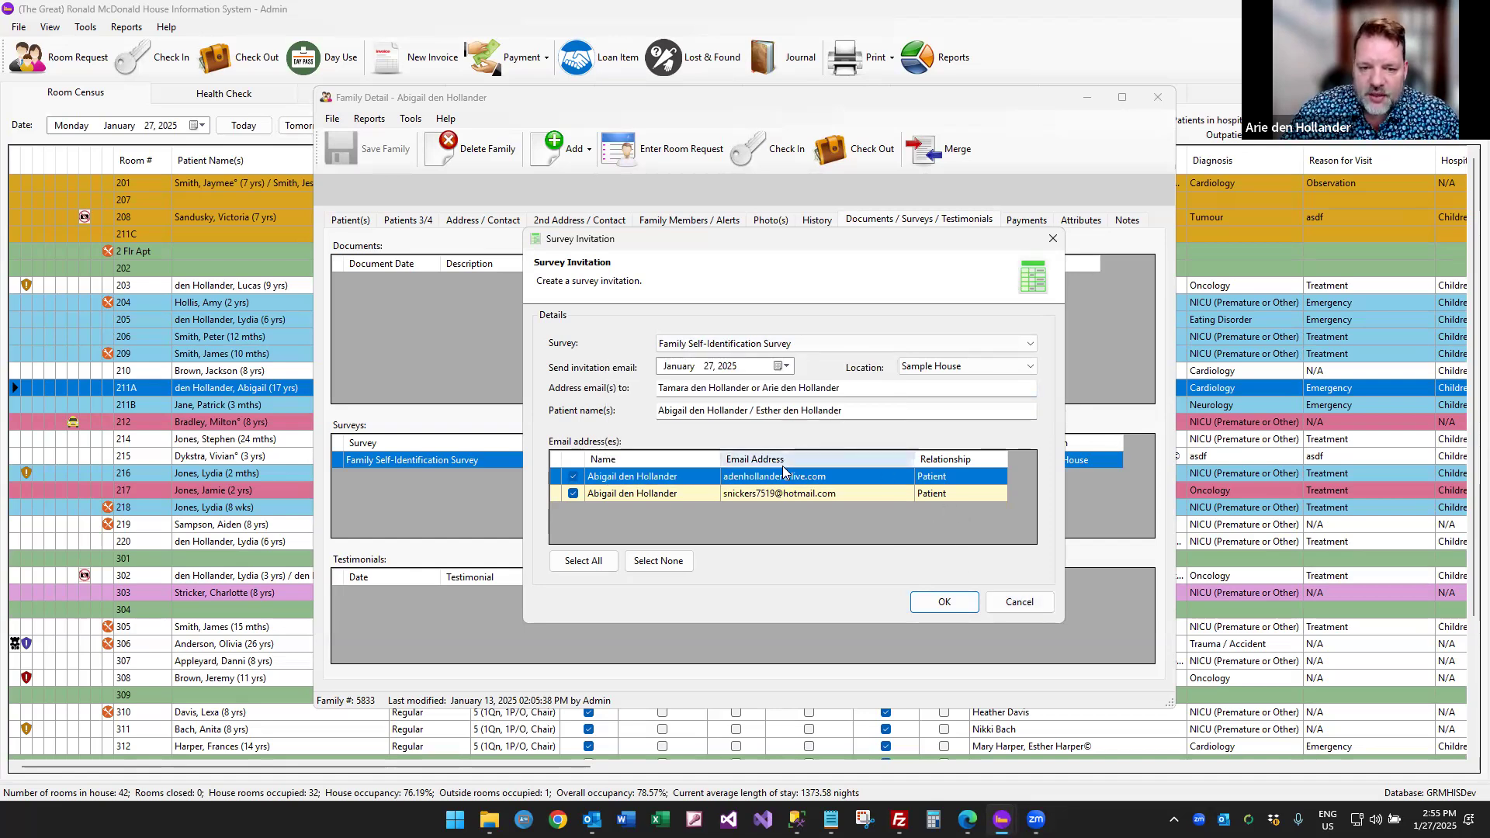
left_click(1011, 602)
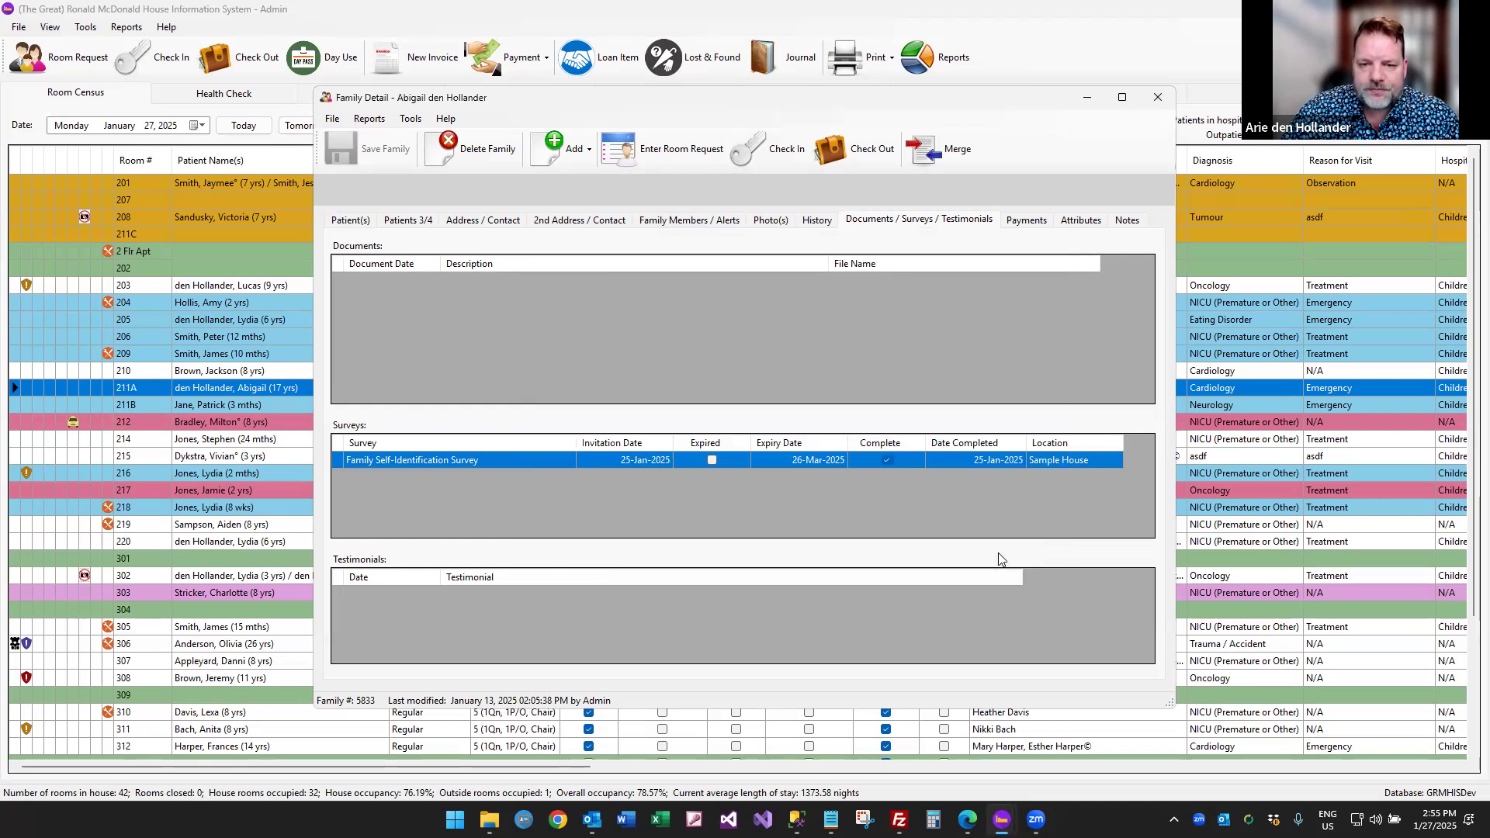
Open the Survey Types lookup table and view the Self Identification type's repeat-invitation warning setting, cancelling without changes.
left_click(95, 29)
left_click(85, 27)
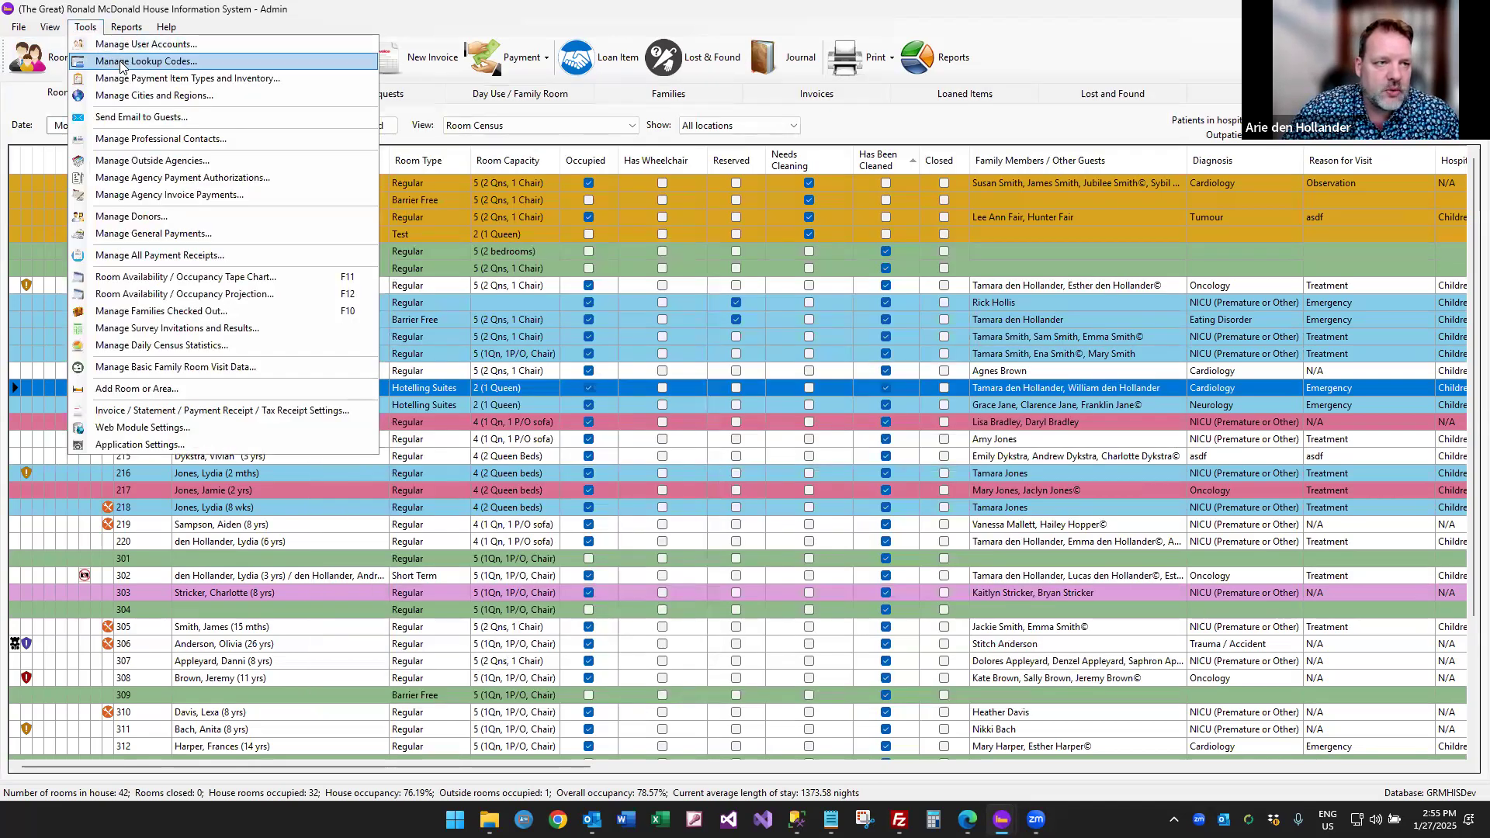
left_click(120, 62)
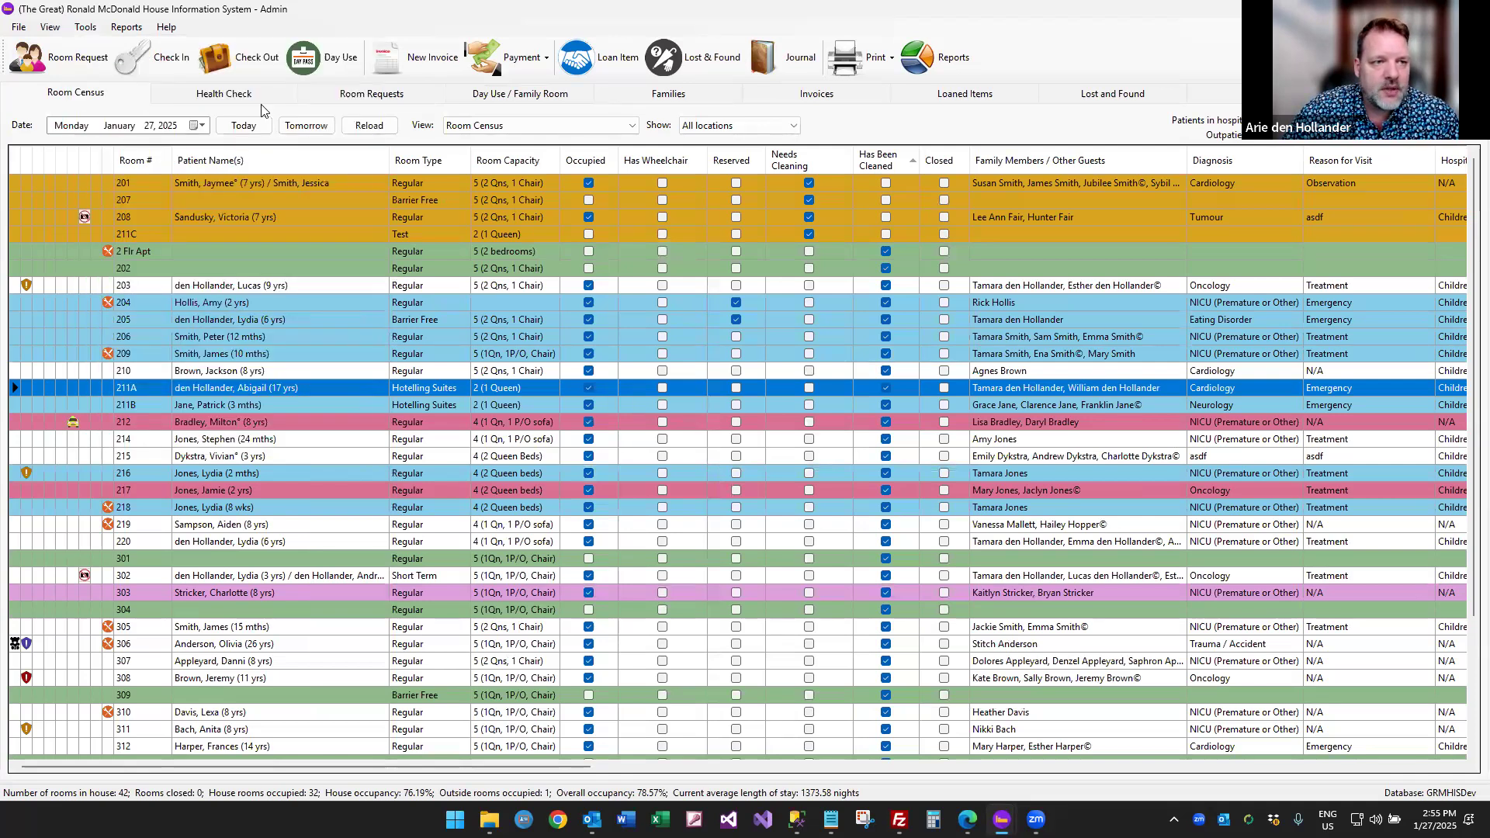
left_click(640, 252)
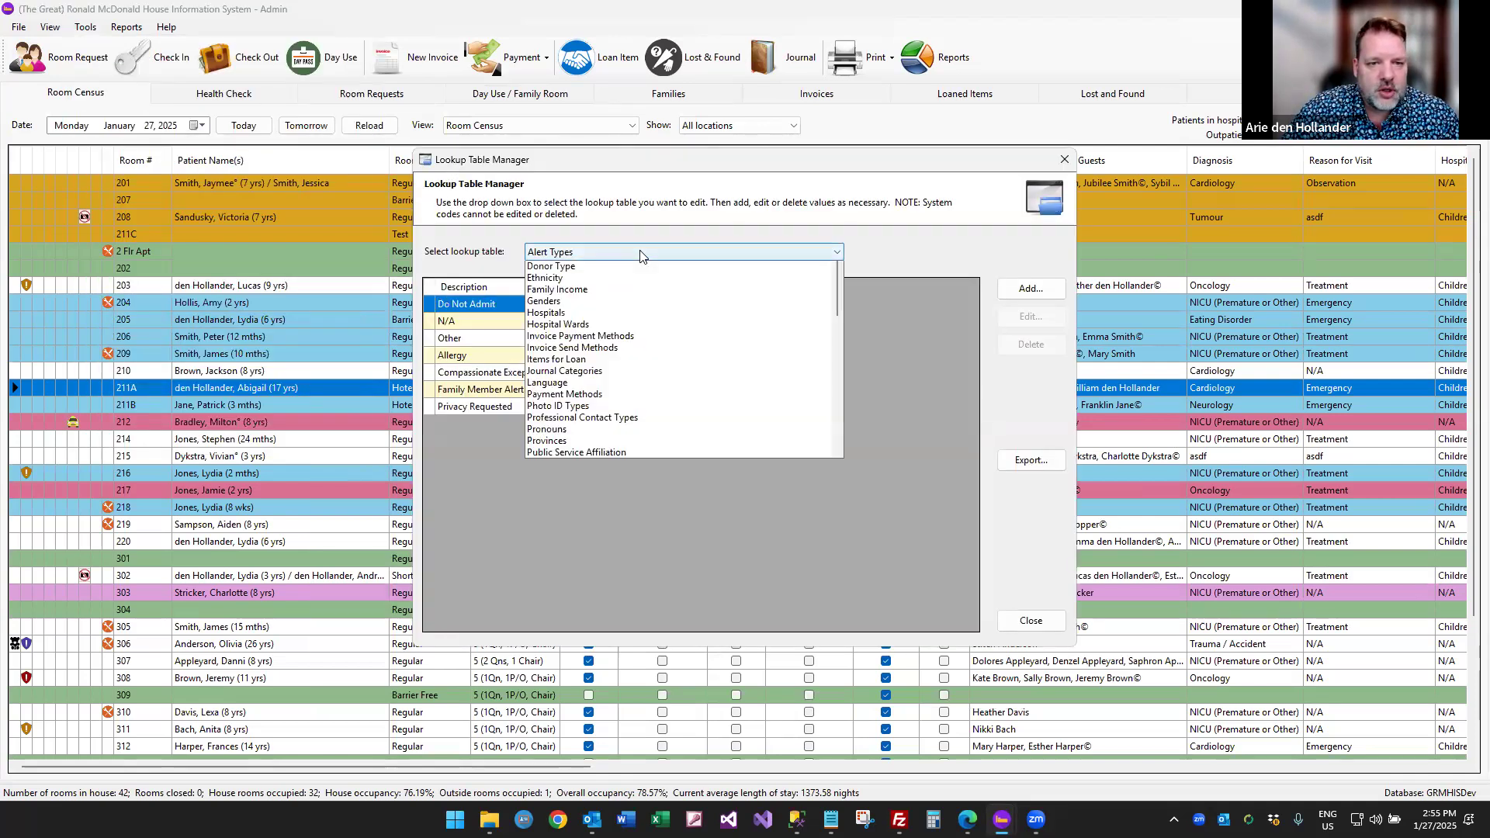
scroll(645, 388, "down", 5)
scroll(645, 388, "down", 2)
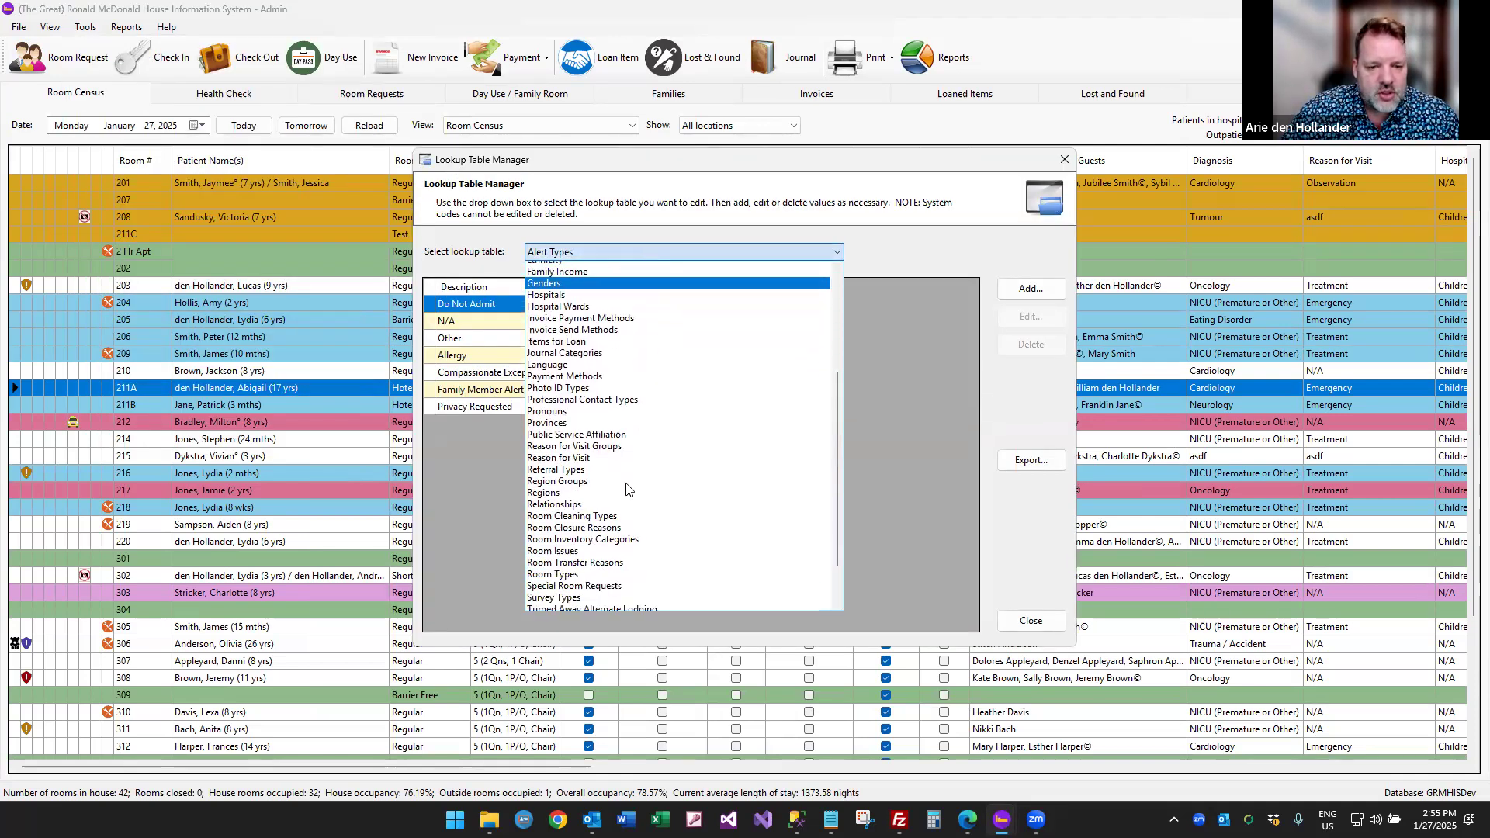
left_click(582, 535)
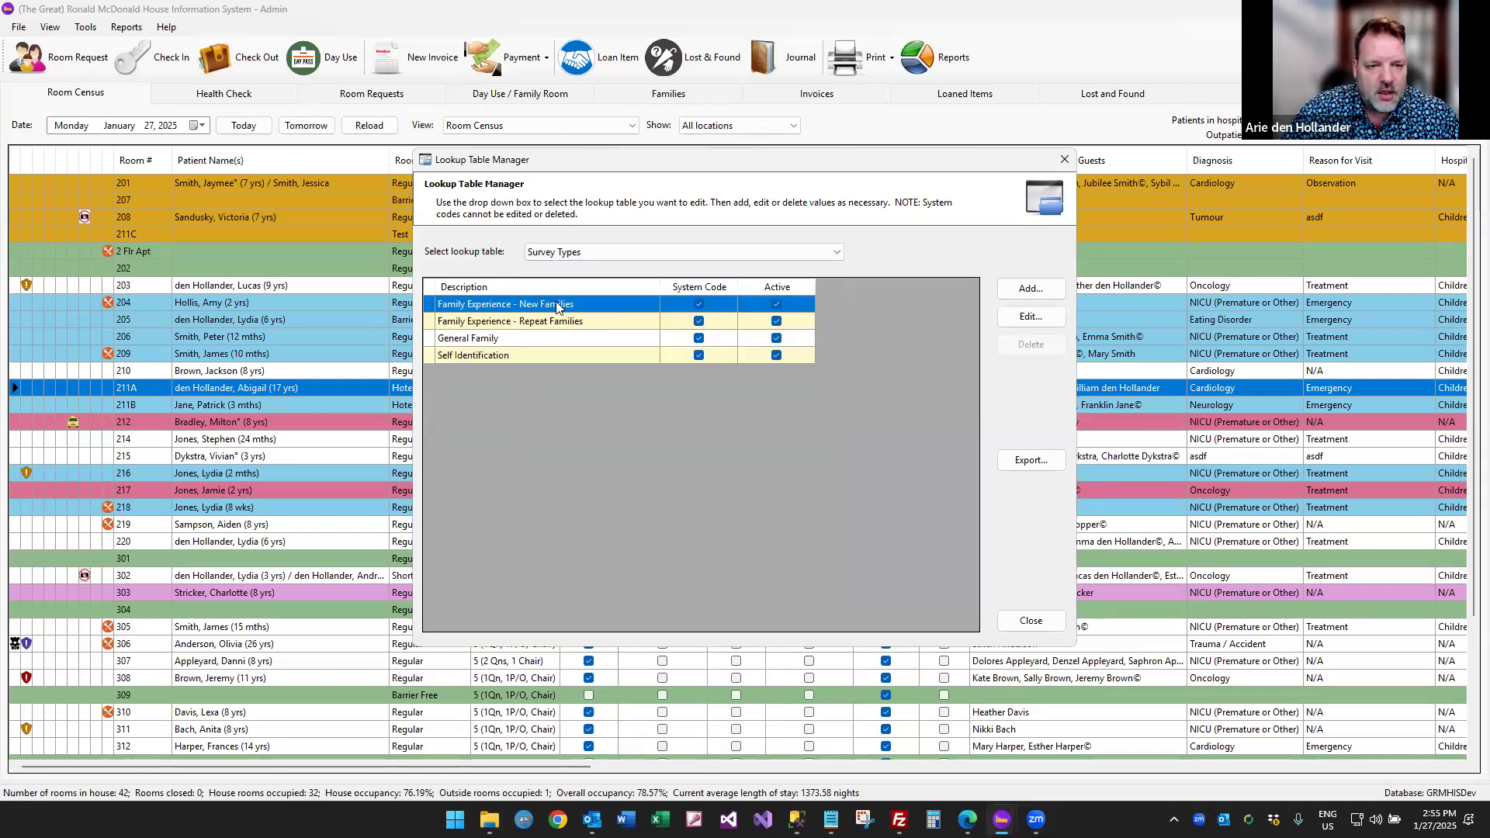
double_click(550, 354)
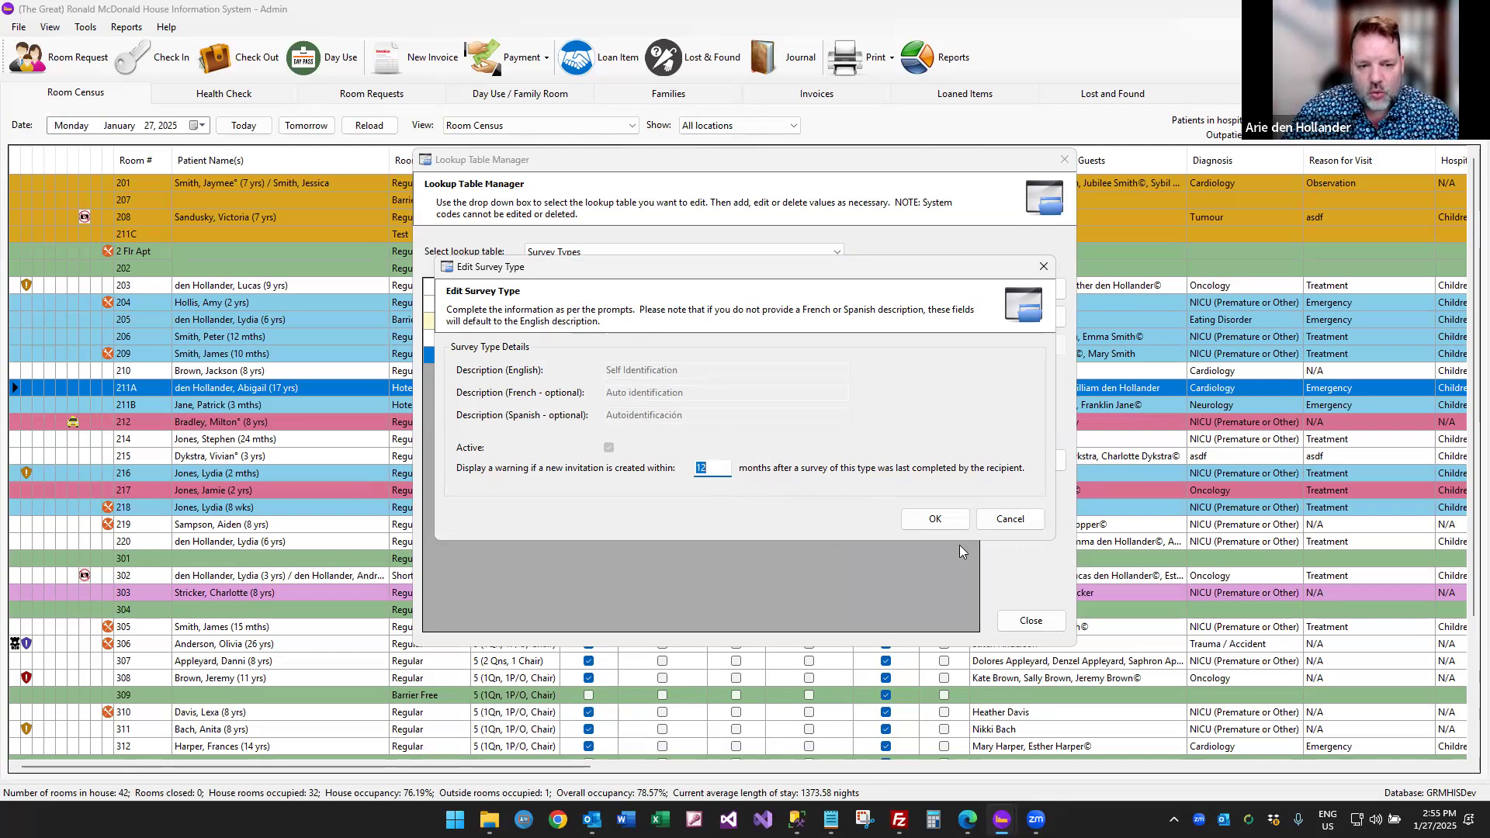
left_click(1003, 520)
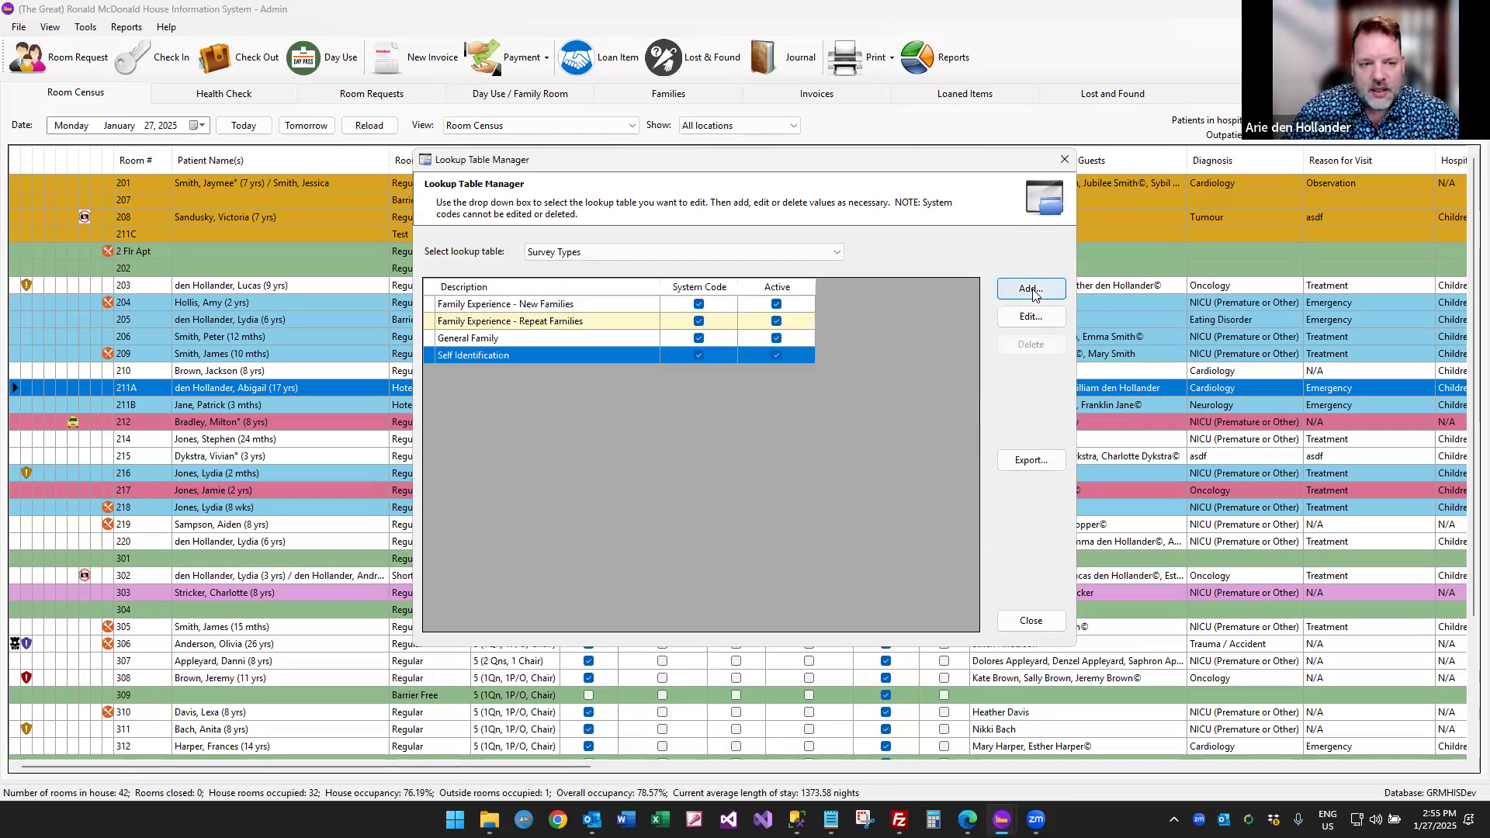
Add an active survey type described as "Family Room Survey" with a 6-month repeat-invitation warning, and close the lookup table manager.
left_click(1031, 290)
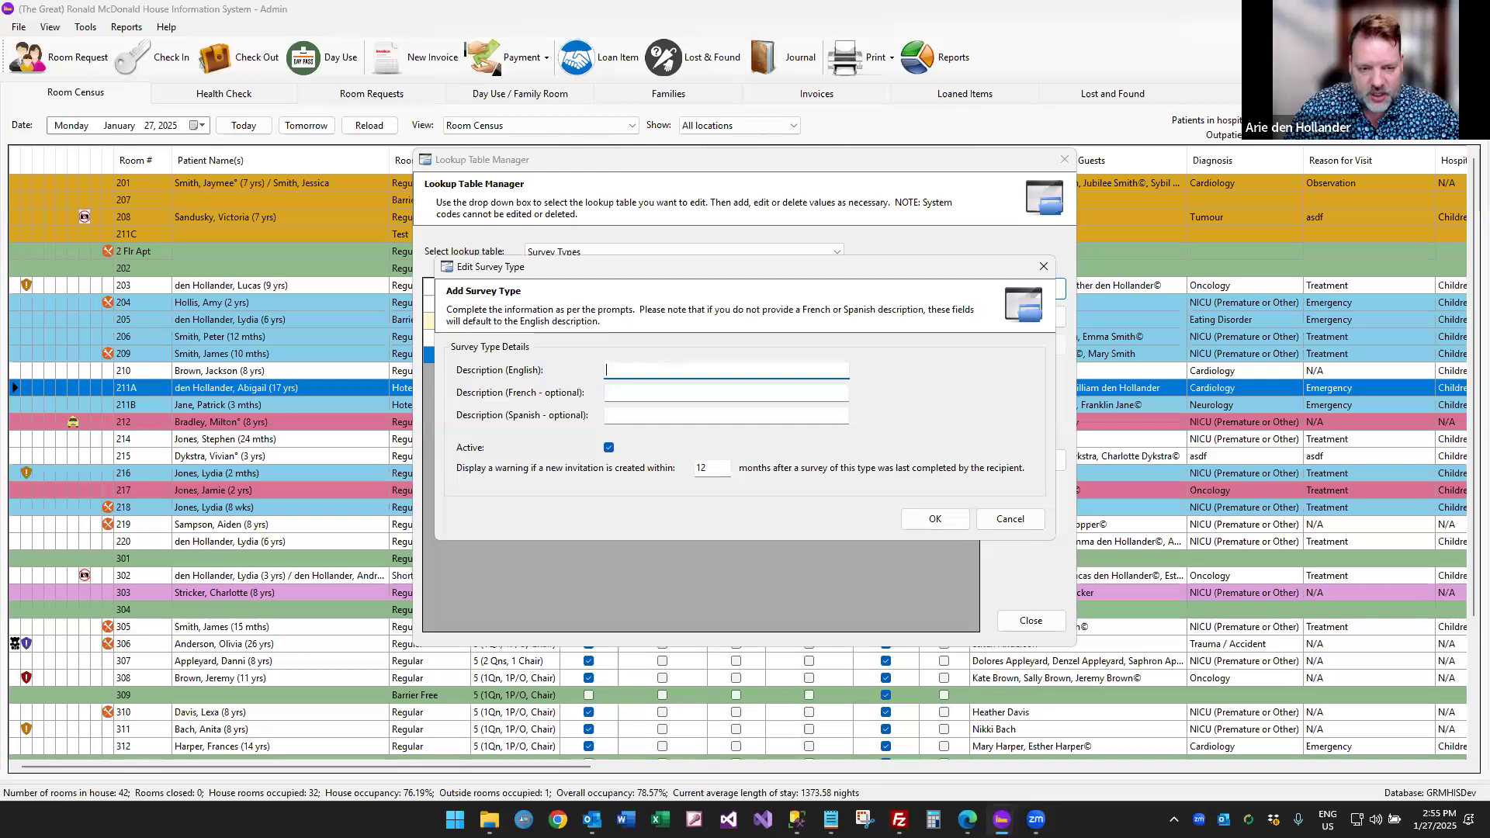
type("Family Room")
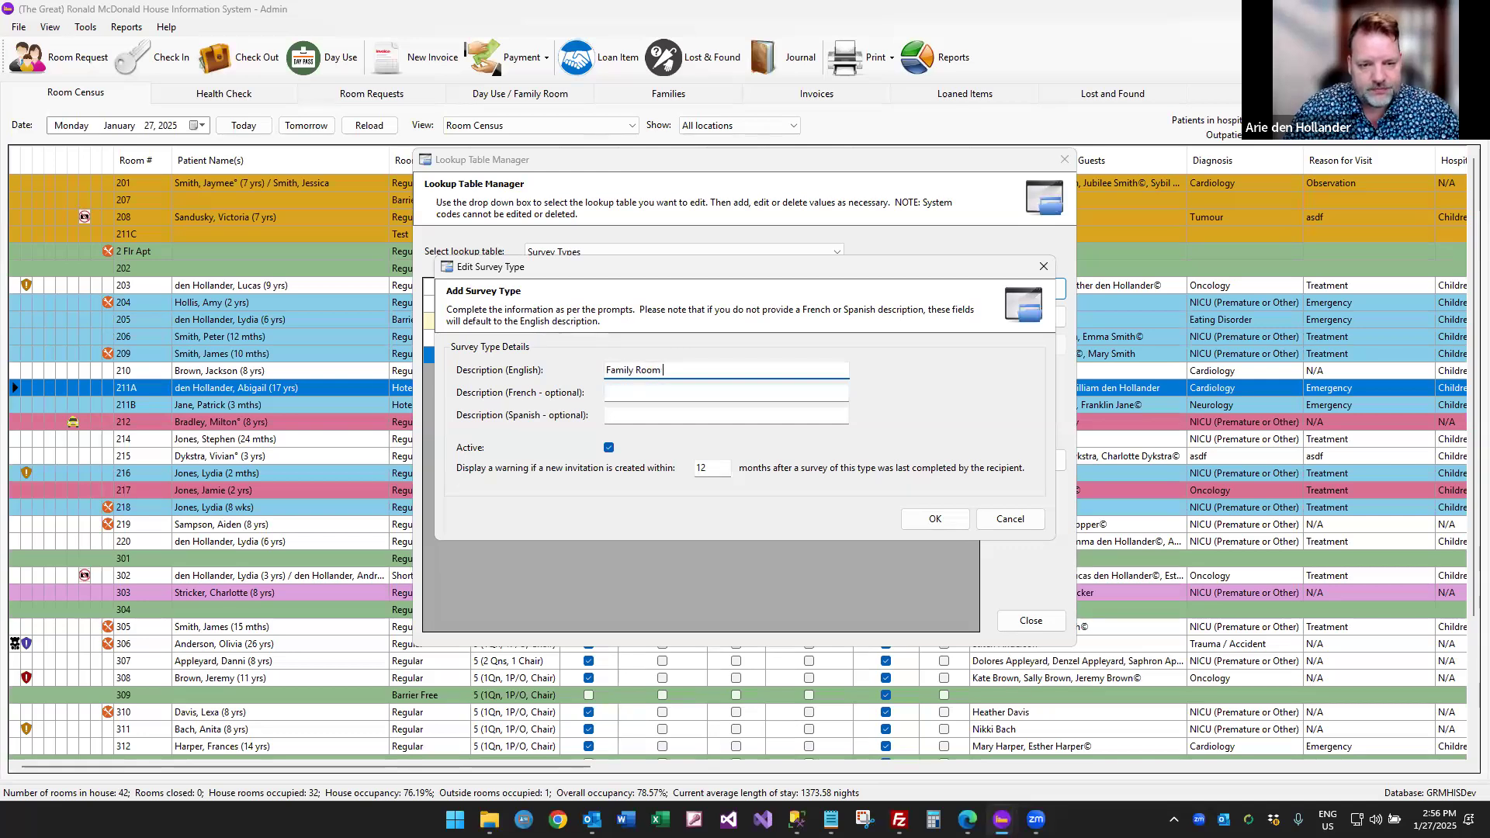
type(" Survey")
key("Tab")
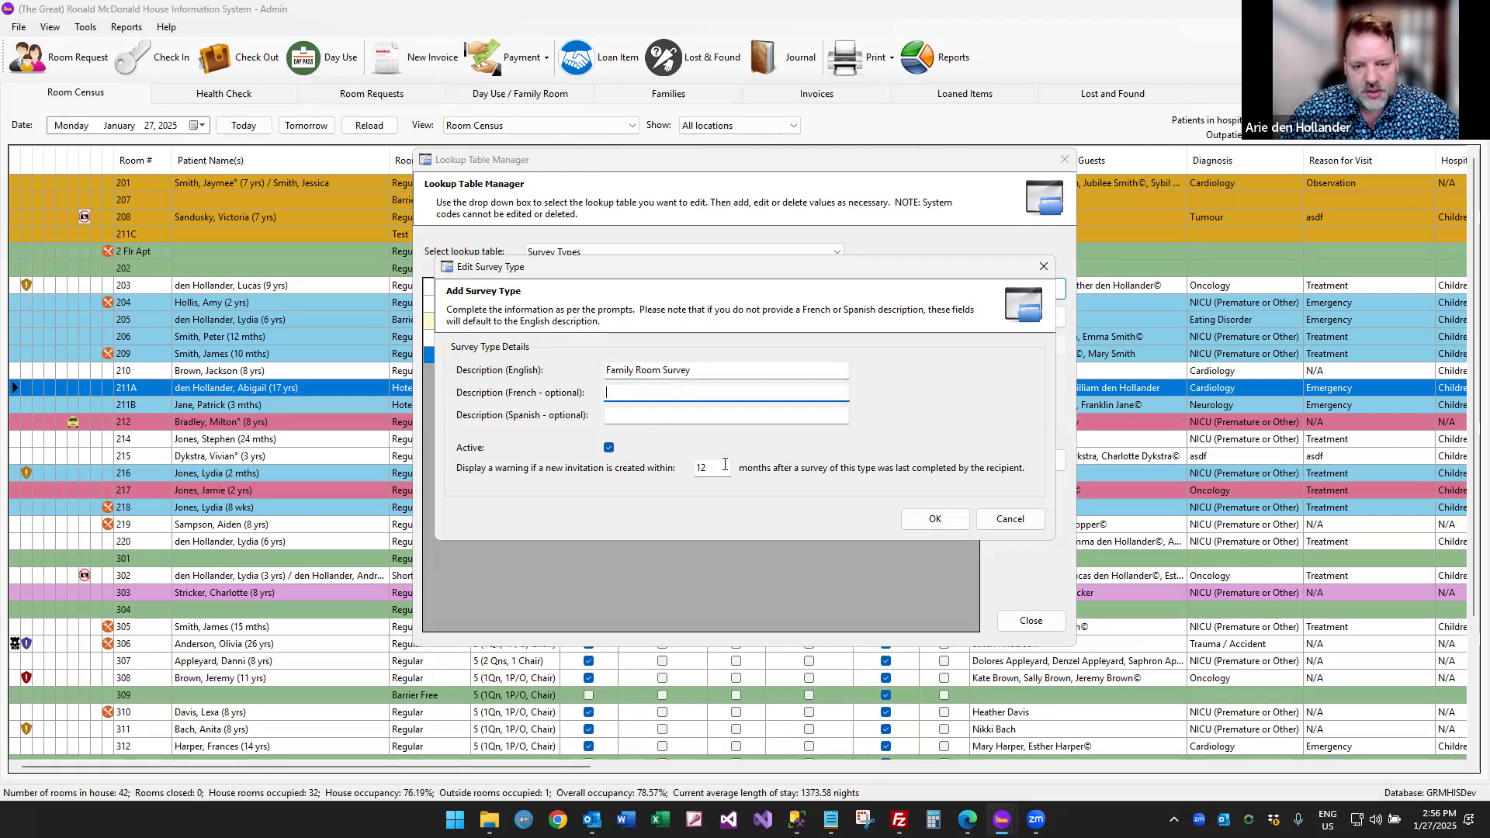
key("Tab")
key("Tab")
key("Tab")
type("6")
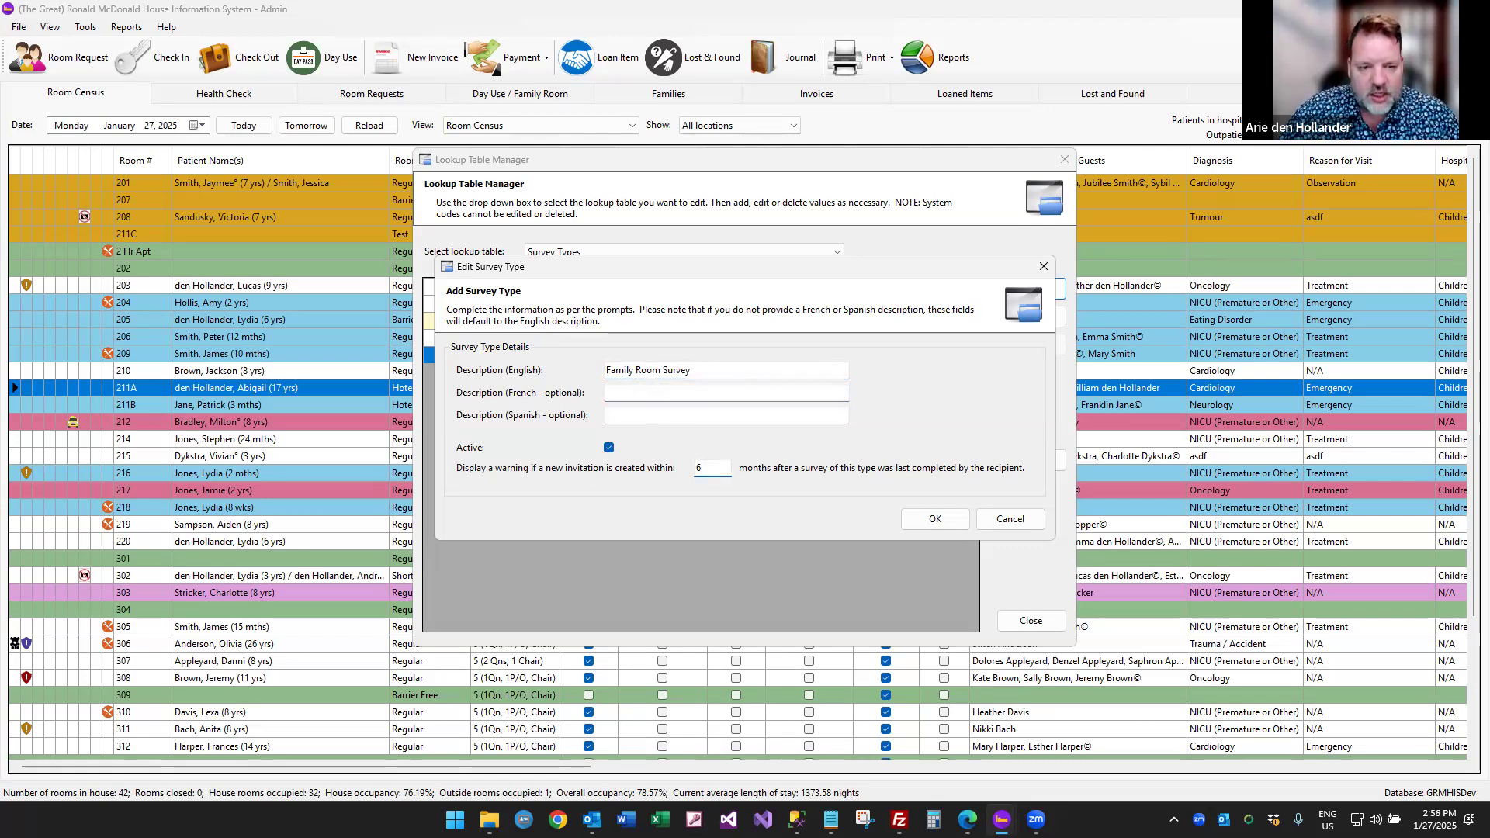
left_click(917, 523)
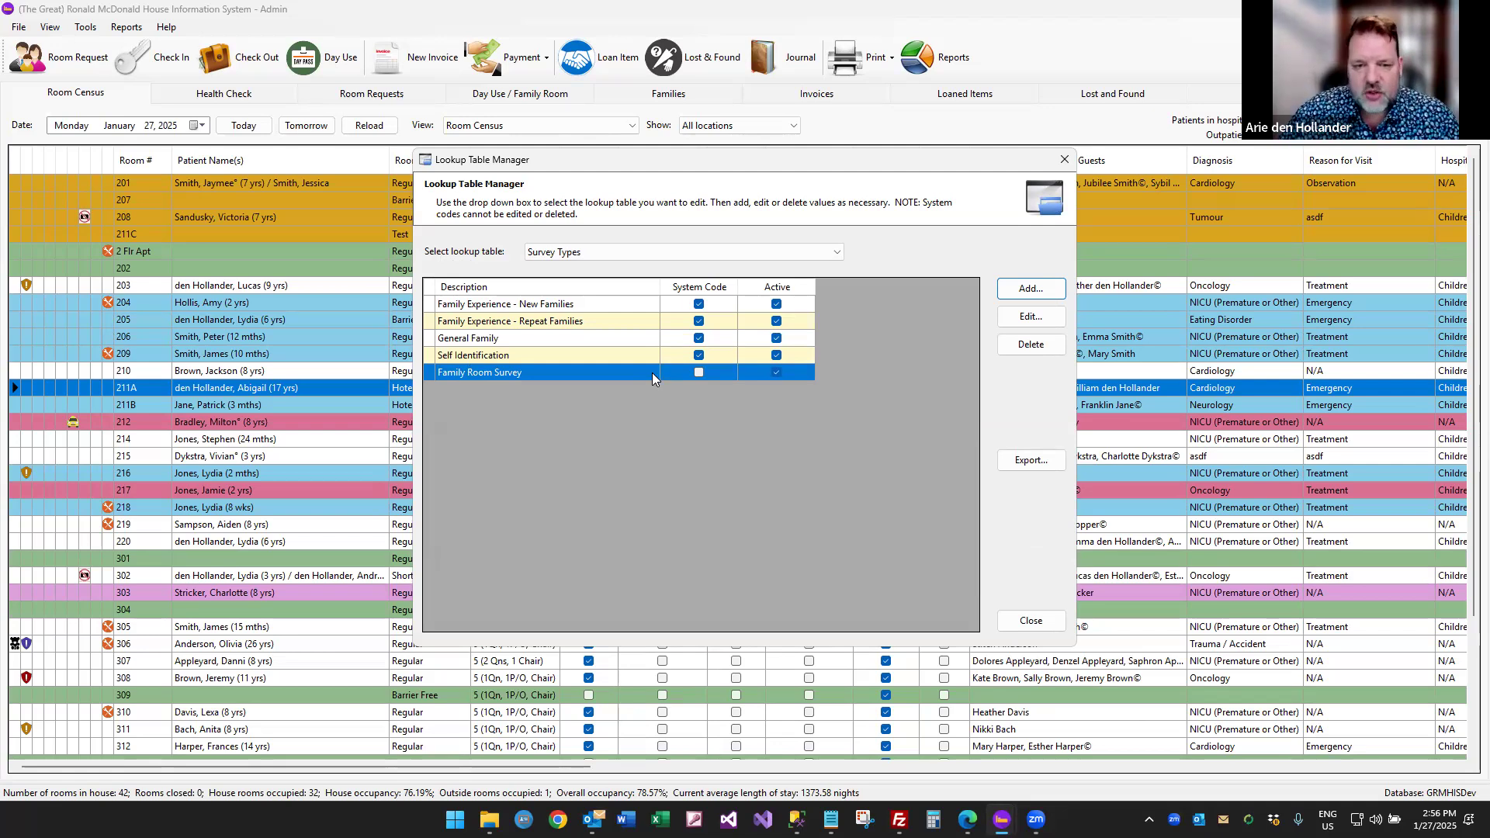
left_click(1017, 620)
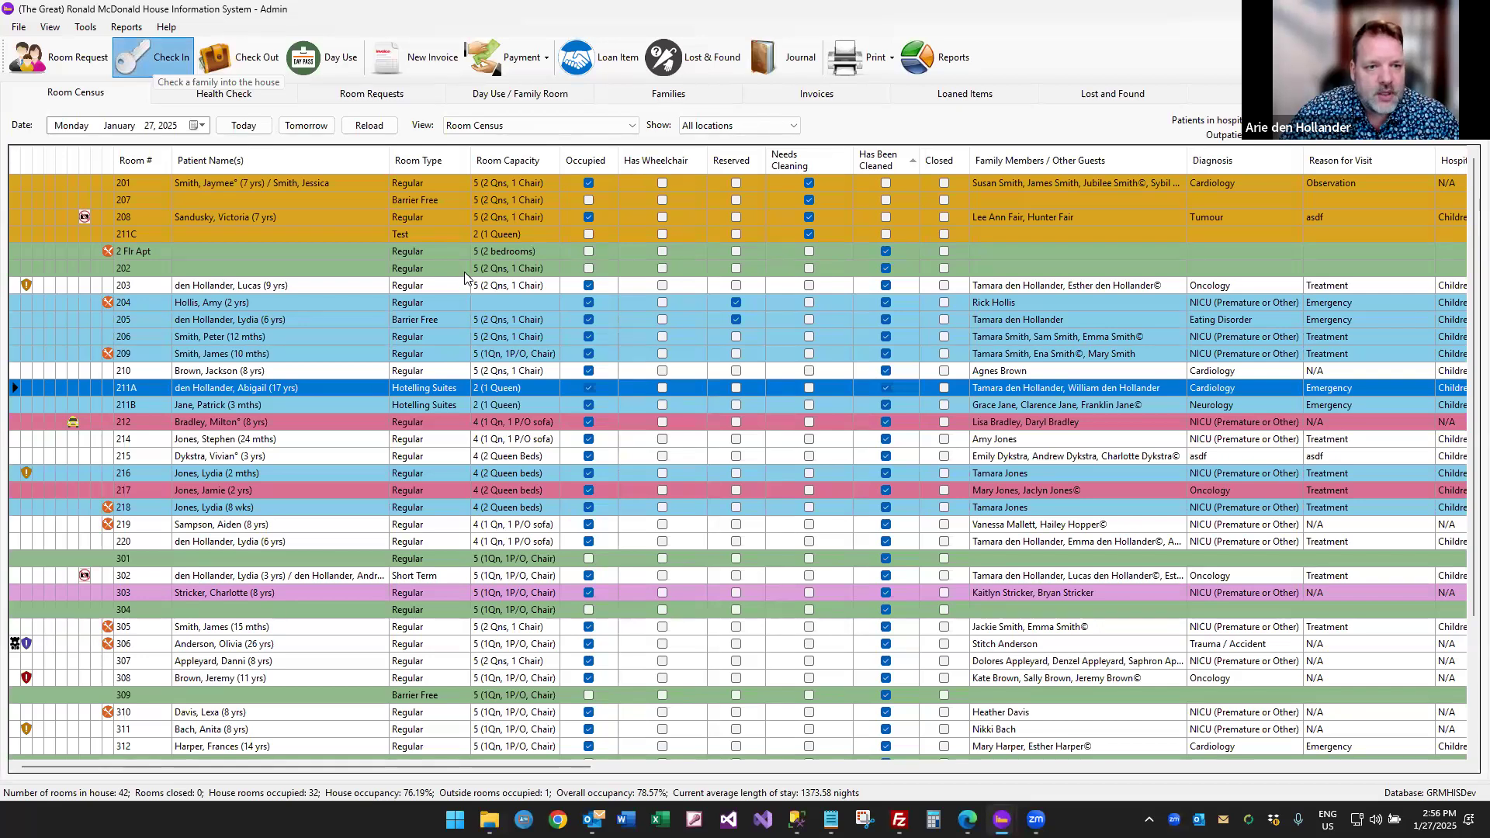
Start checking in the wait-listed family of the 3-month-old patient with the 04-Dec-2024 room request, accepting the existing patient, diagnosis and family member details.
left_click(157, 67)
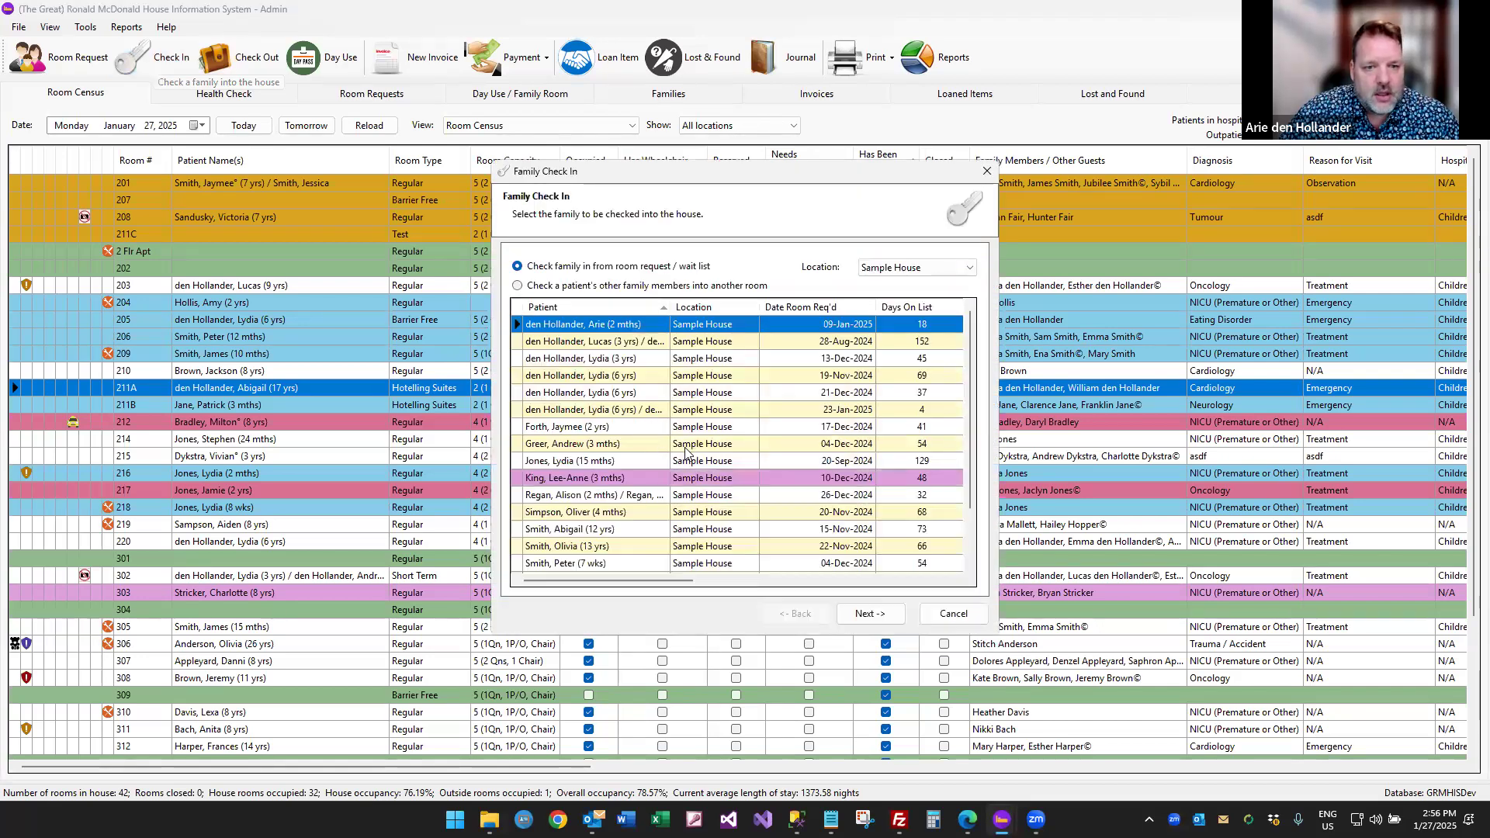
left_click(616, 446)
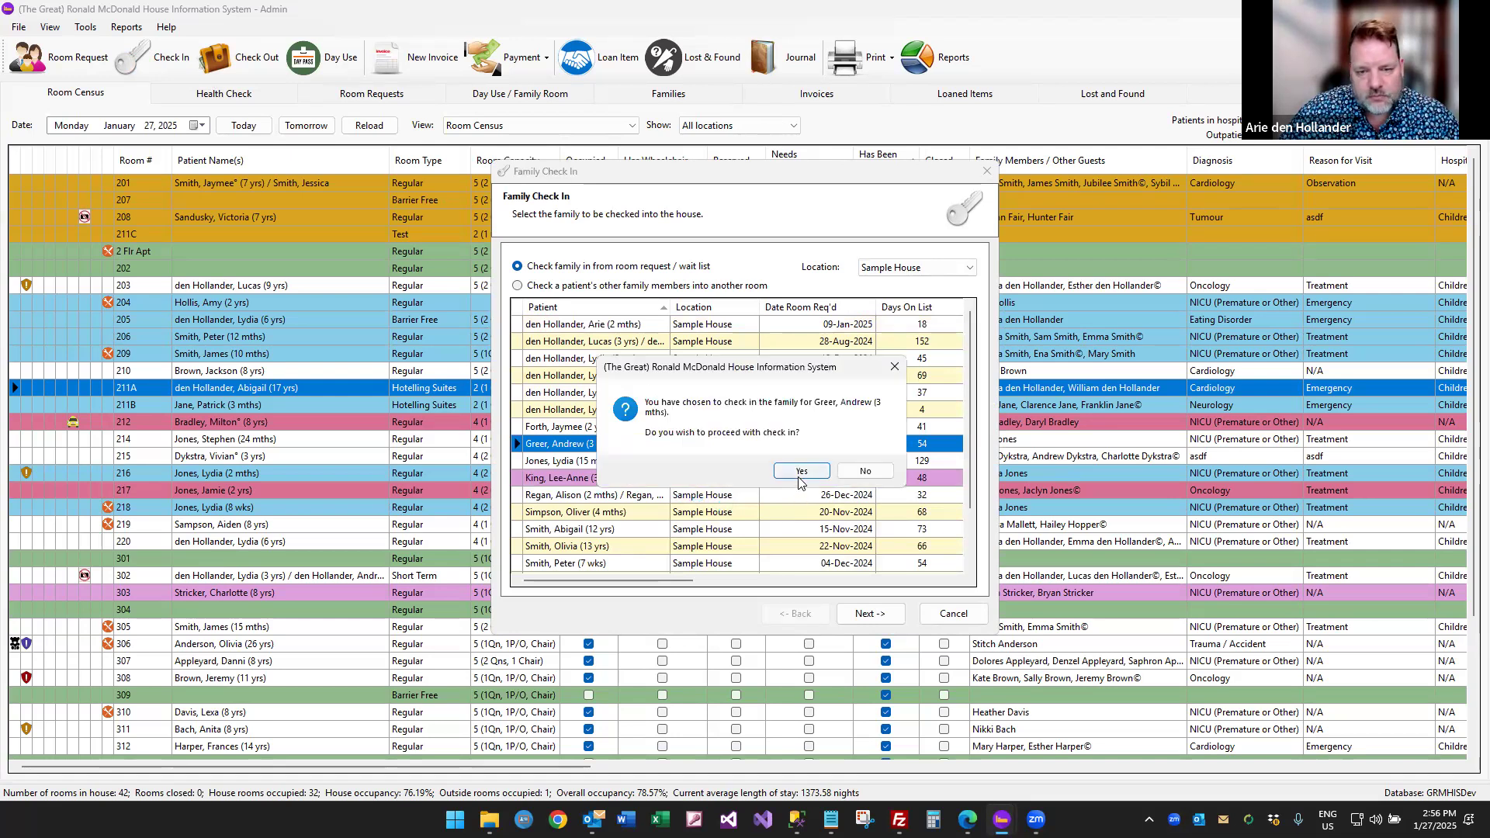
left_click(803, 475)
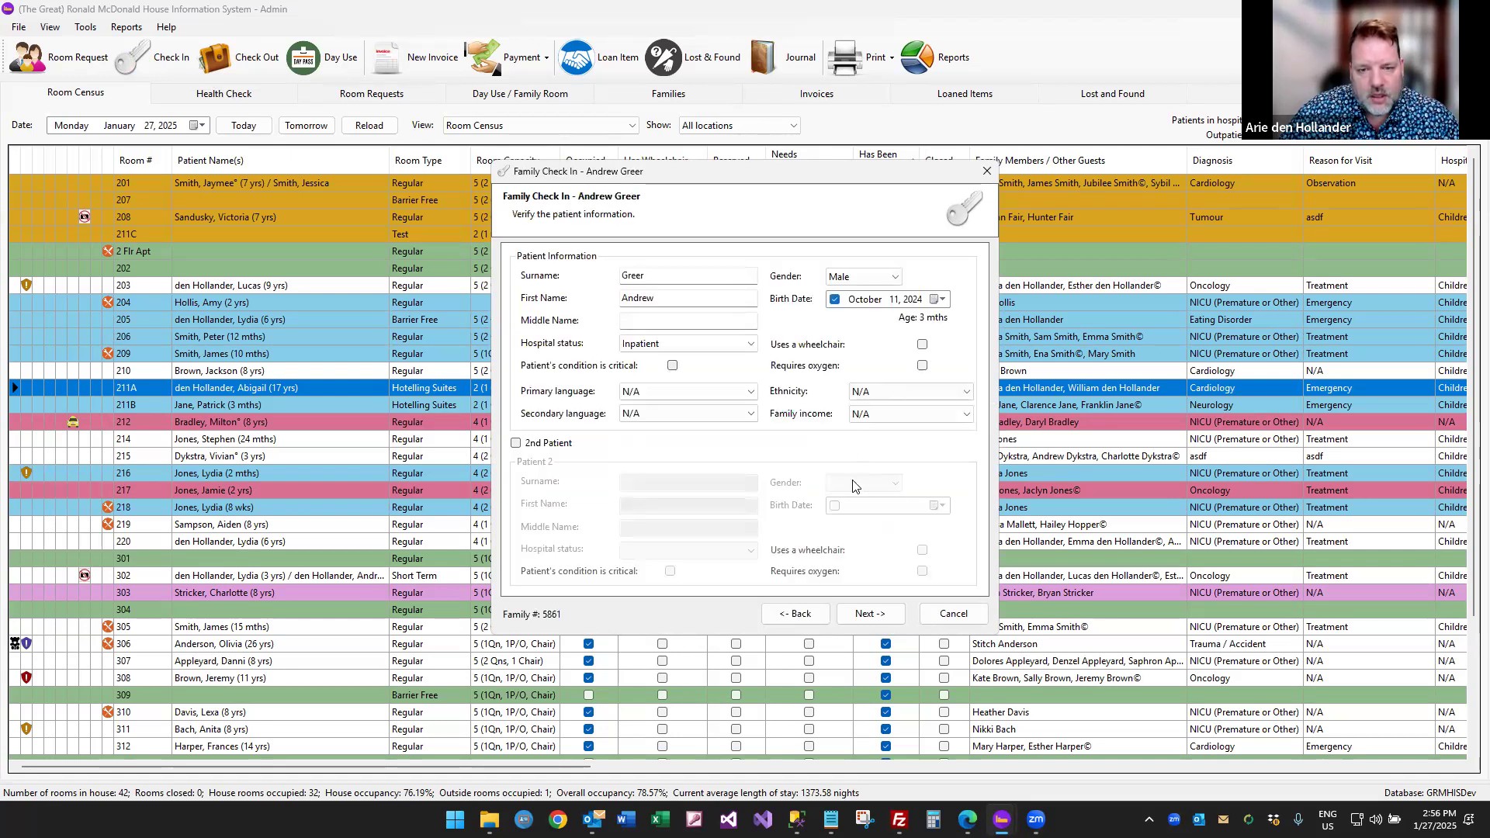
left_click(872, 614)
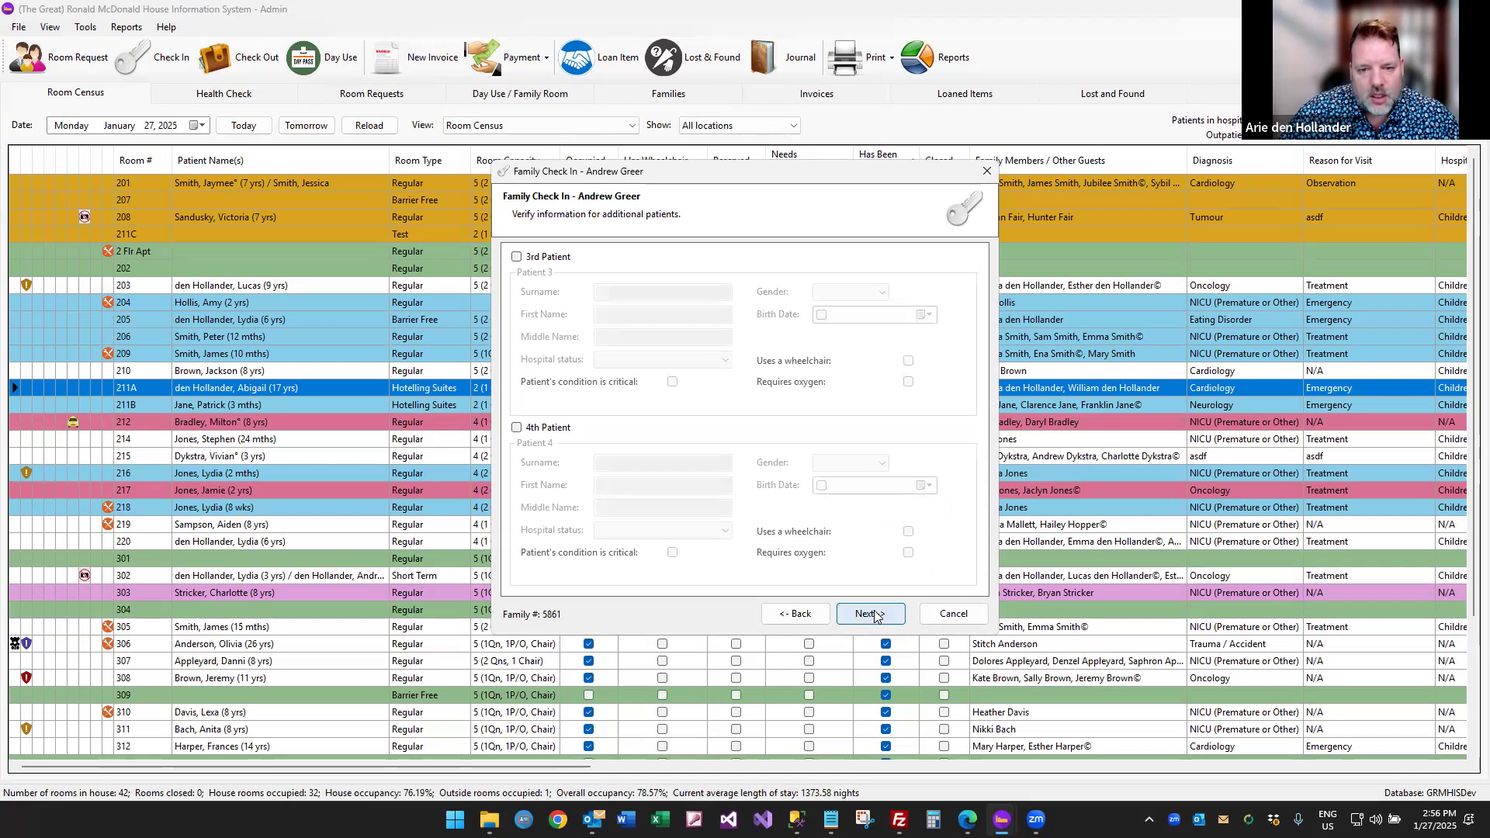
left_click(877, 615)
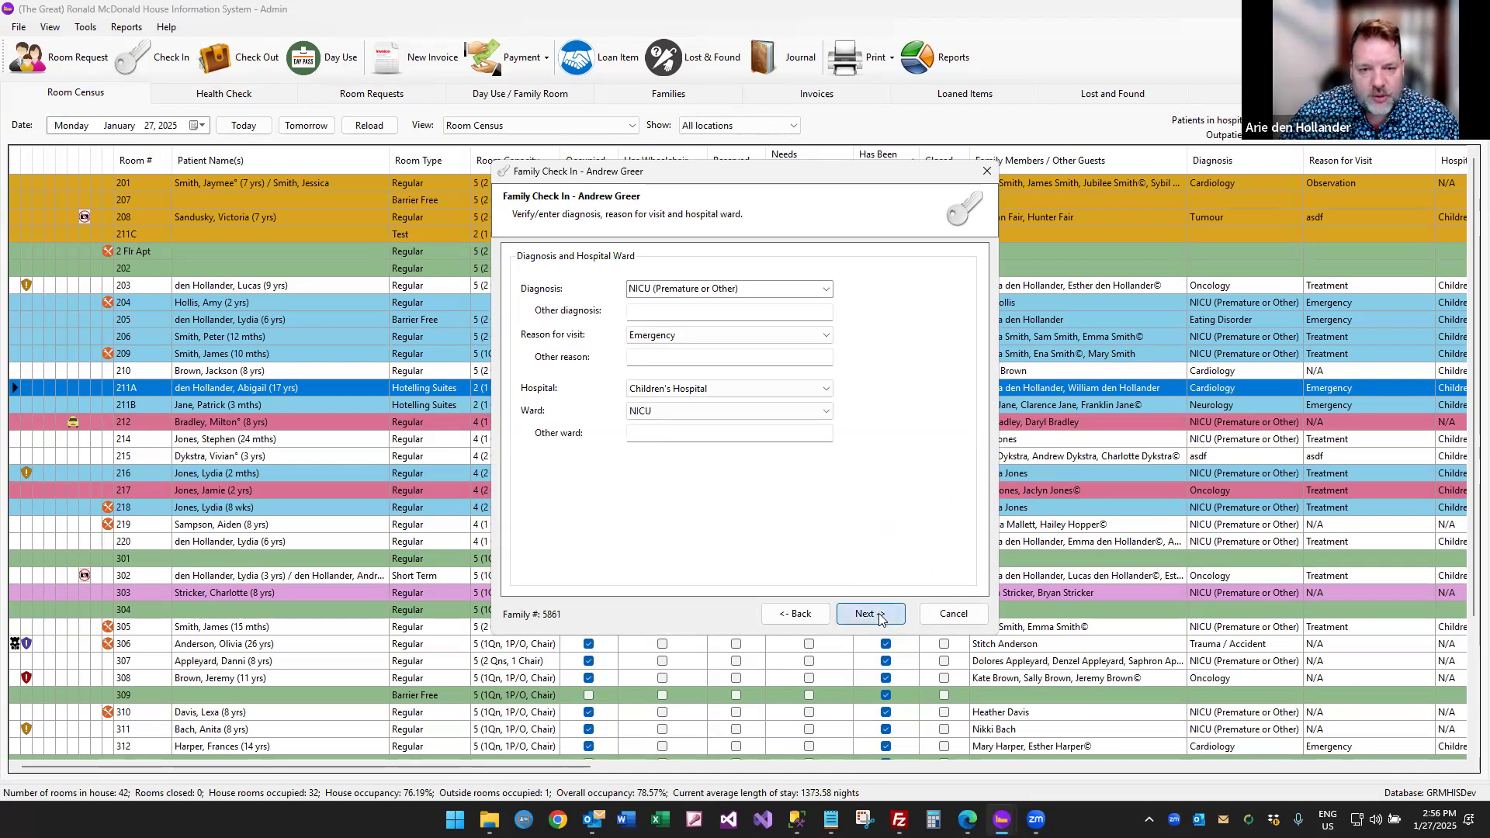
left_click(876, 615)
left_click(878, 614)
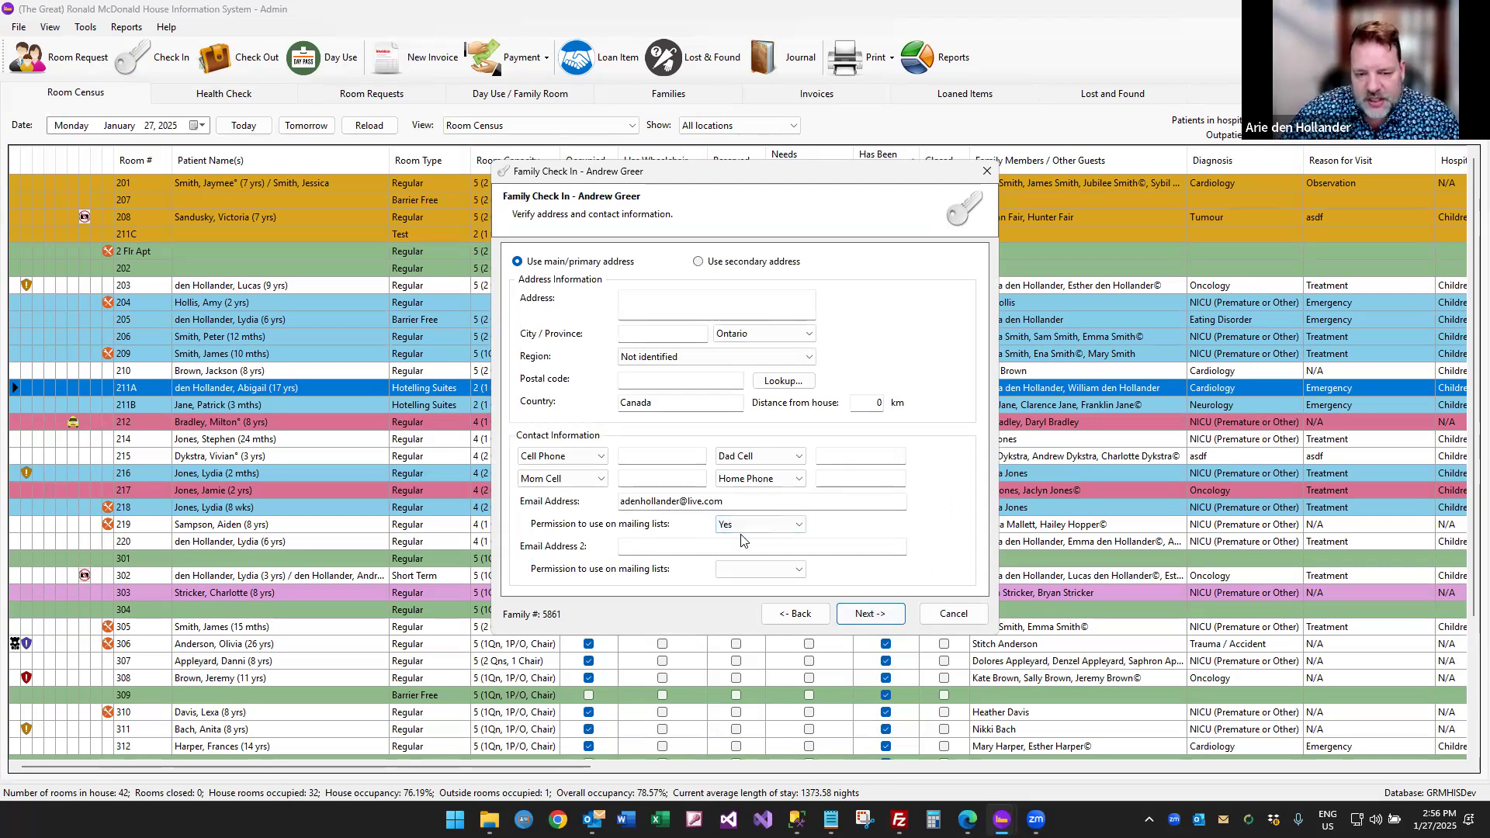
Review the family member list and contact information, keeping the stored email address and Yes for permission to use it on mailing lists.
left_click_drag(751, 502, 592, 506)
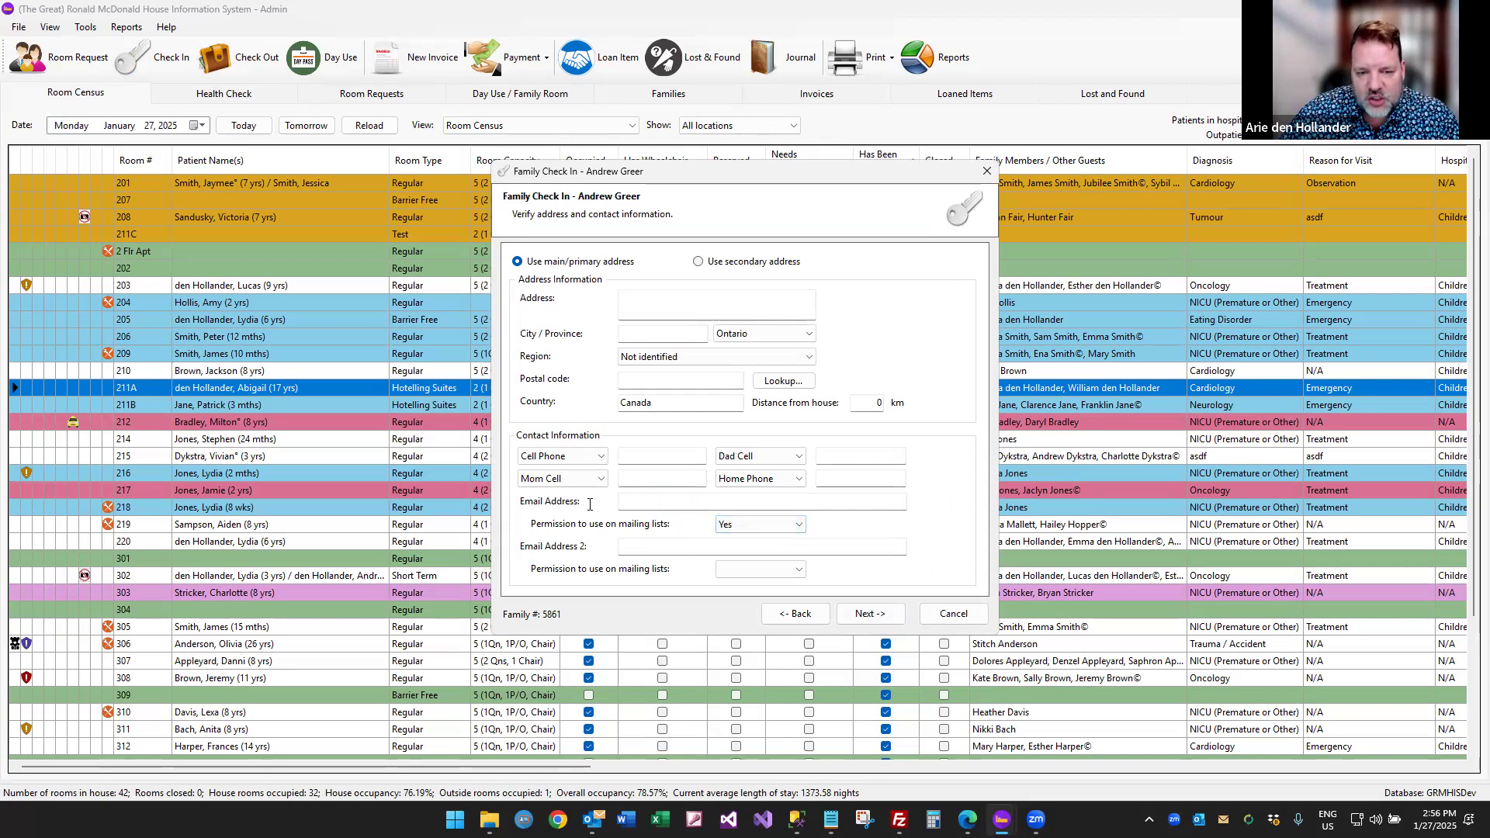
left_click(795, 614)
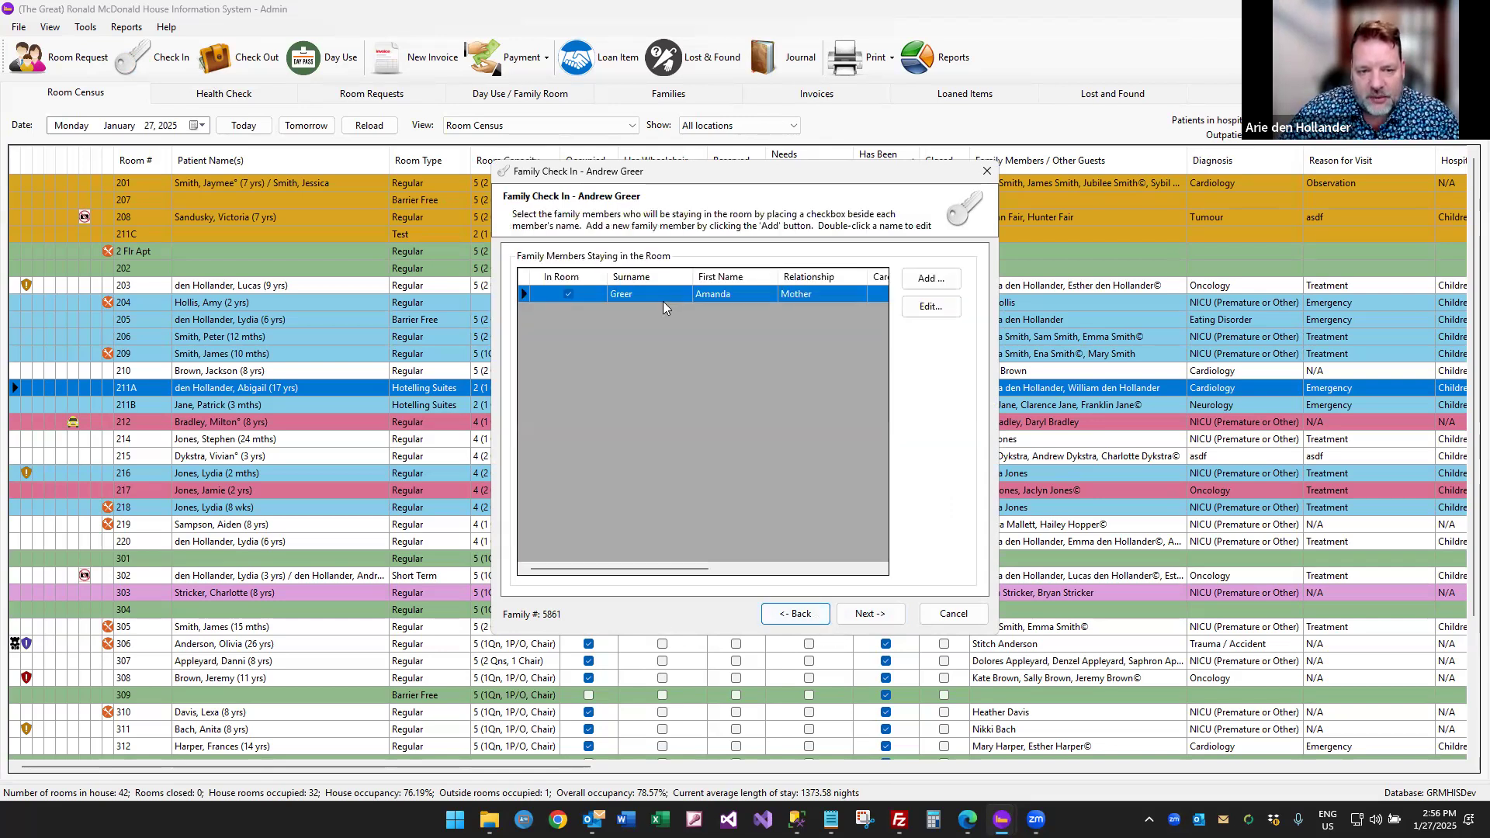
left_click(868, 614)
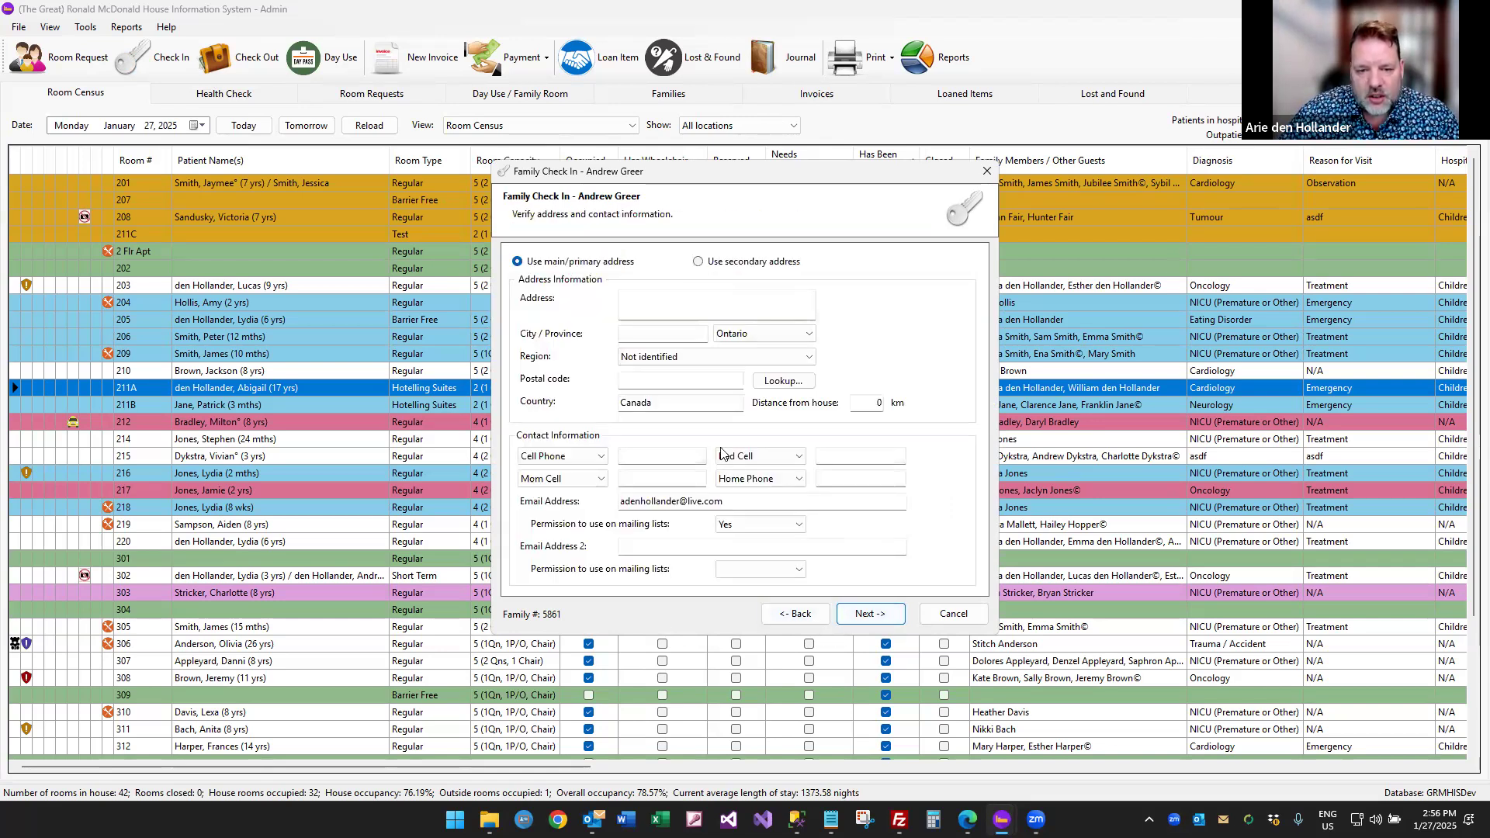
left_click(732, 527)
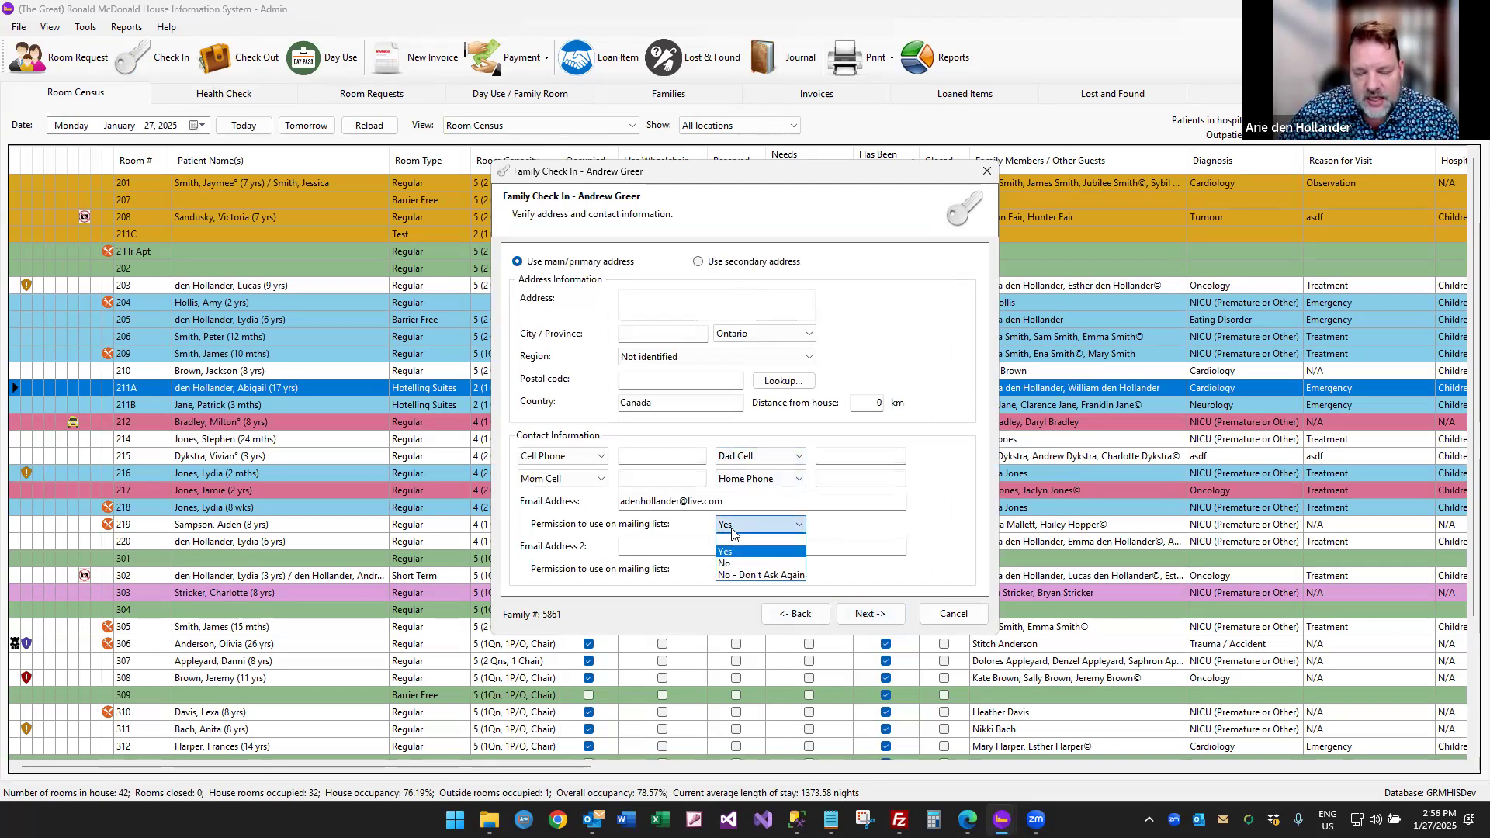
left_click(658, 524)
left_click(861, 615)
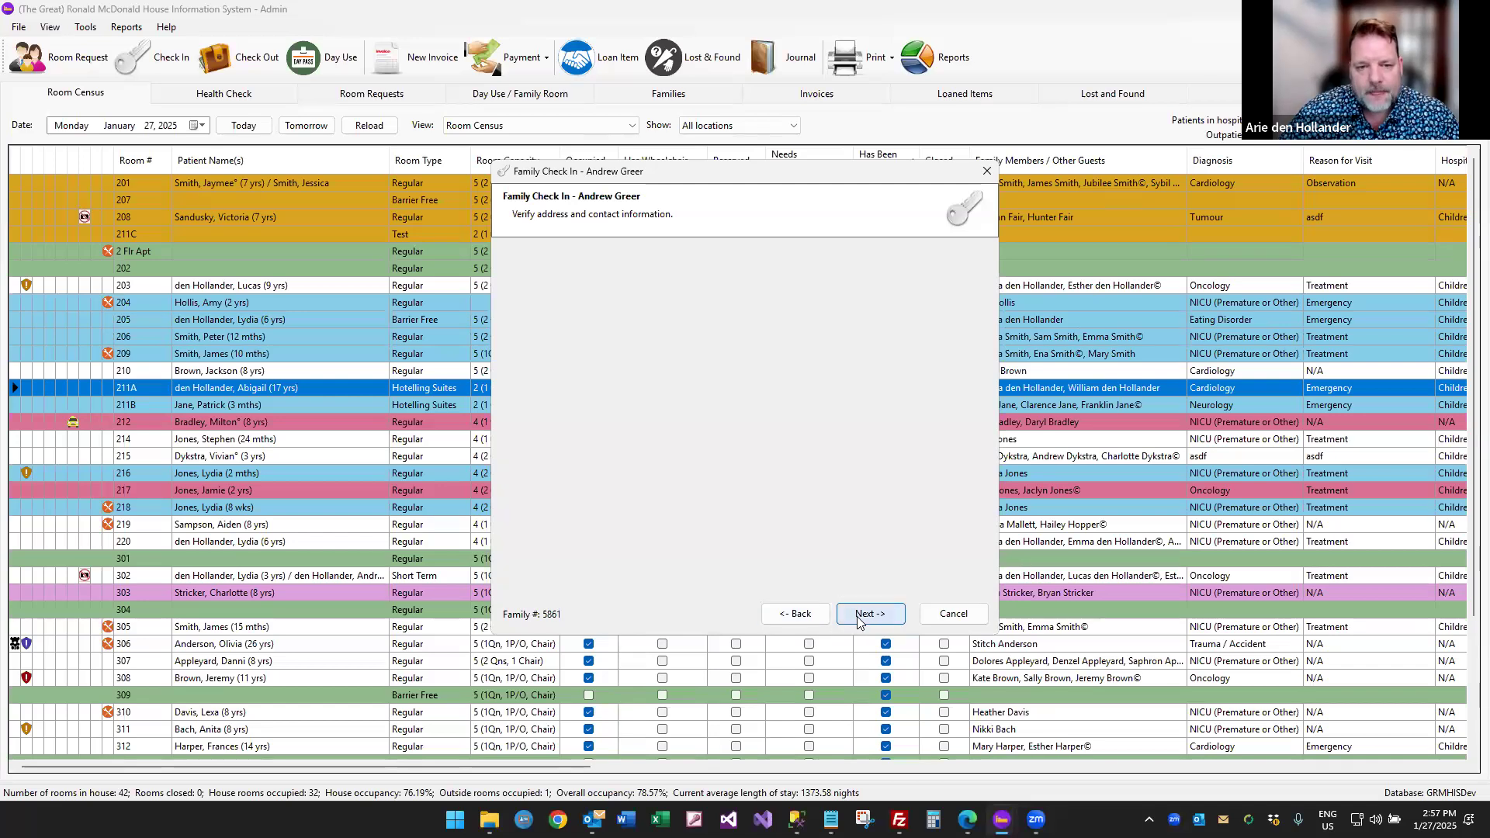
Assign room 301 to the family's stay and record Room Key #1 as loaned with number 123.
left_click(960, 278)
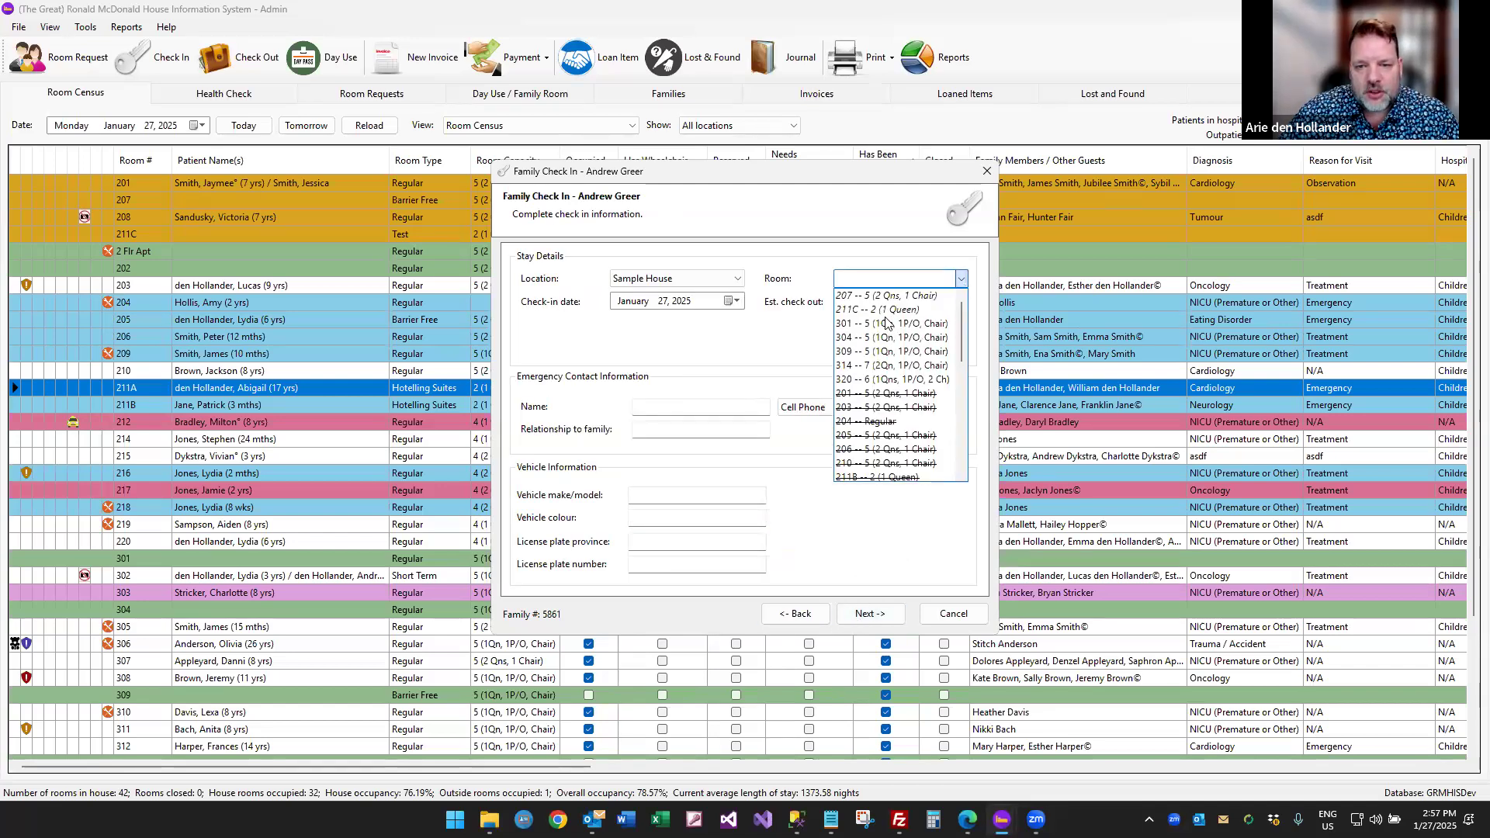
left_click(881, 328)
left_click(878, 612)
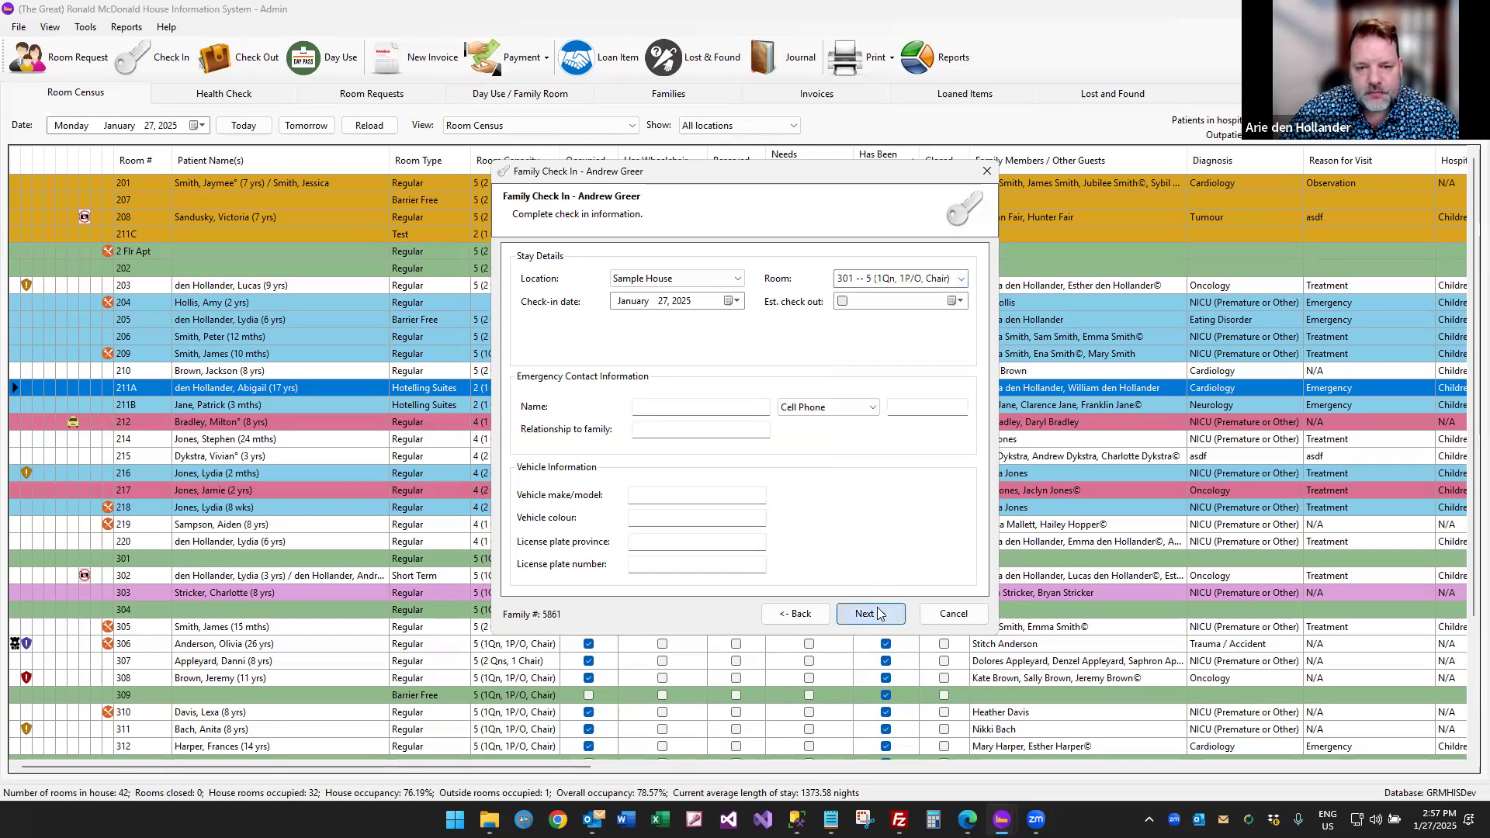
left_click(878, 613)
left_click(543, 281)
type("301")
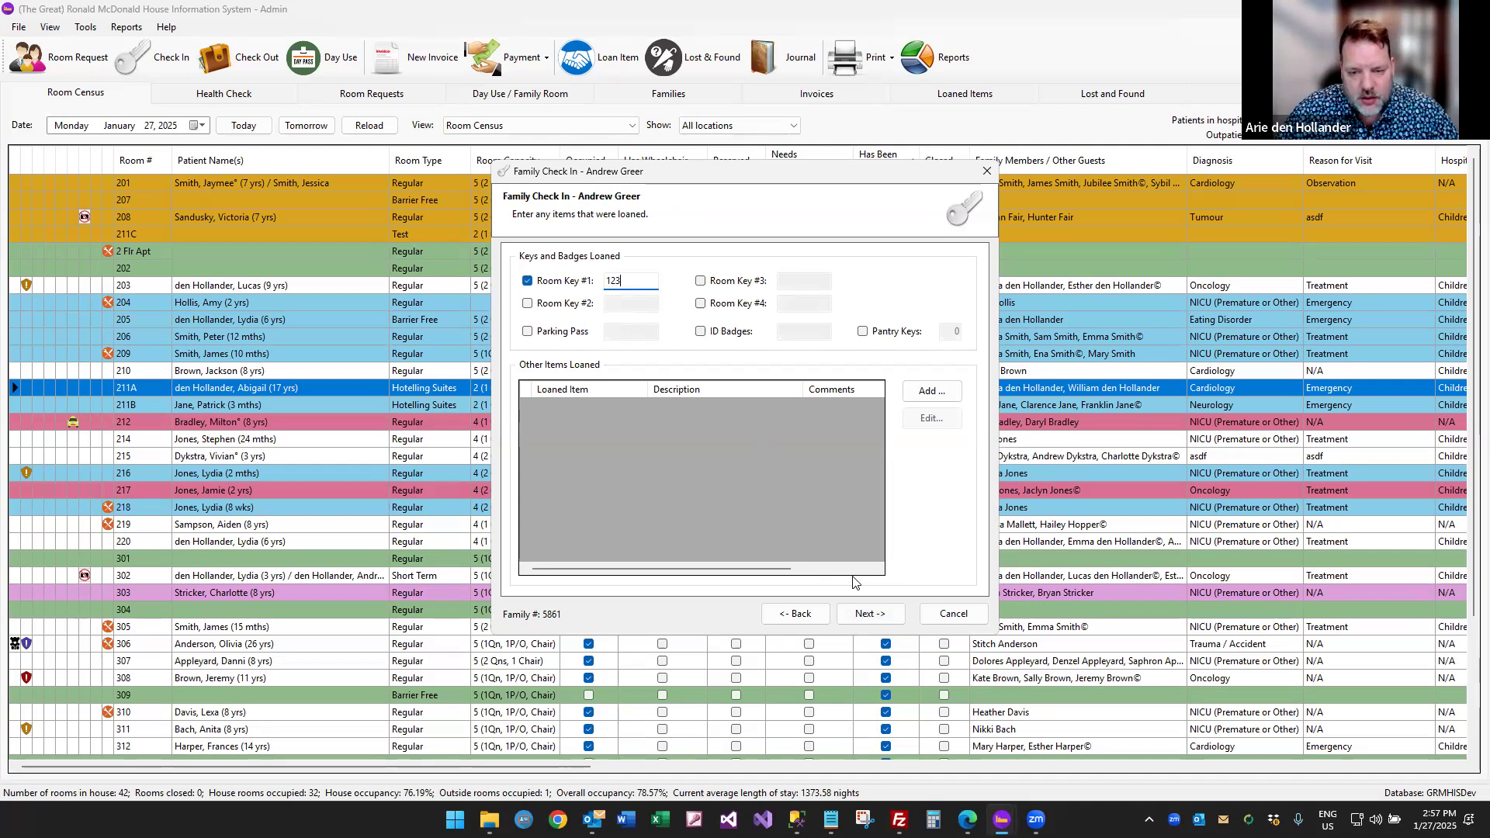
left_click(870, 614)
Record that photo ID was seen, with Driver's License as the type and the mother as the family member.
left_click(583, 273)
left_click(650, 298)
left_click(652, 335)
left_click(652, 316)
left_click(650, 333)
Mark the accommodation agreement signed and the media waiver Signed - Accepted, enter the staff member's name as checked in by, and skip the photo.
left_click(753, 501)
left_click(726, 563)
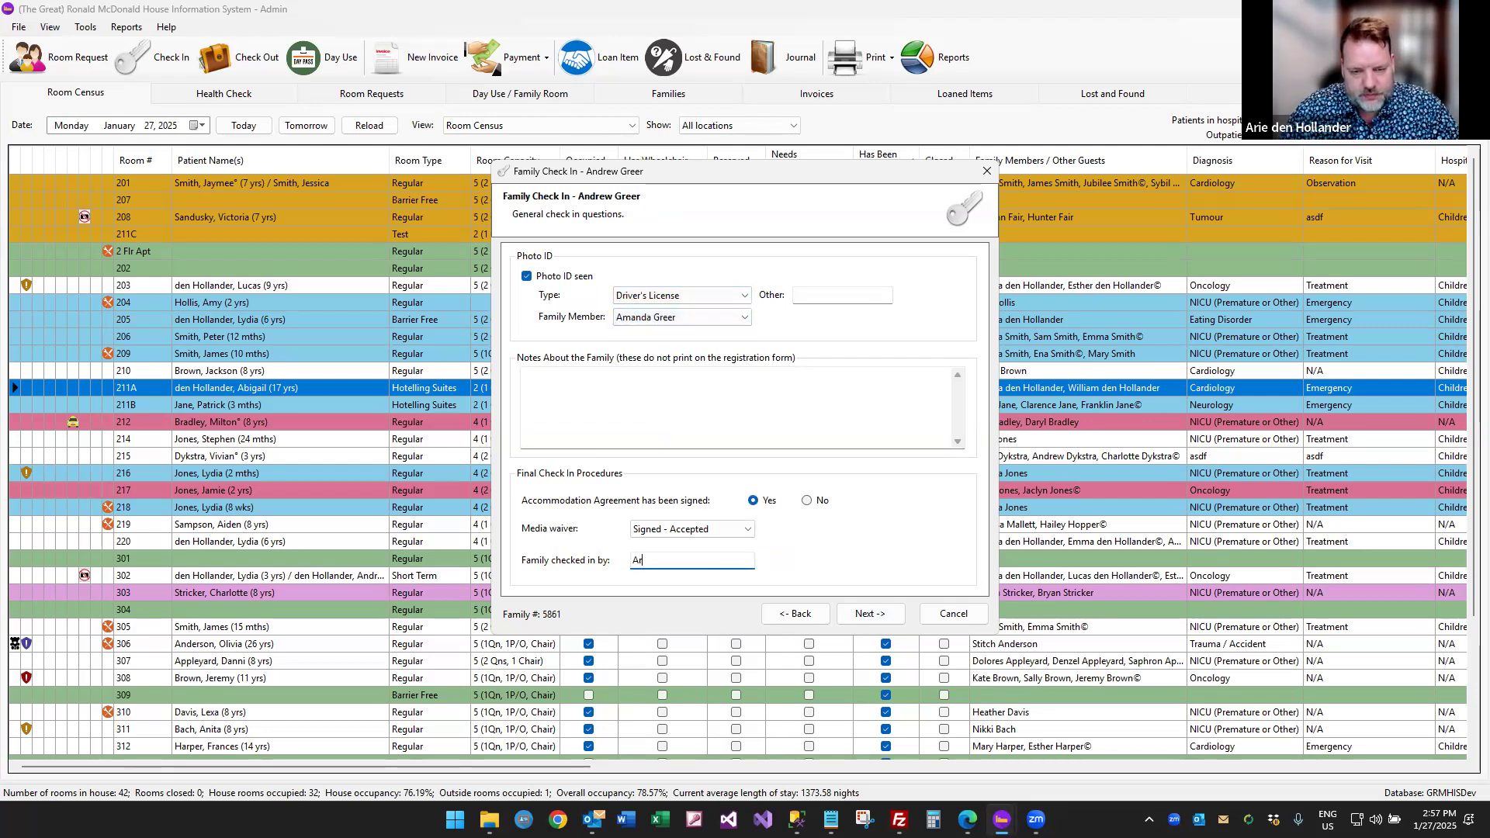
left_click(877, 617)
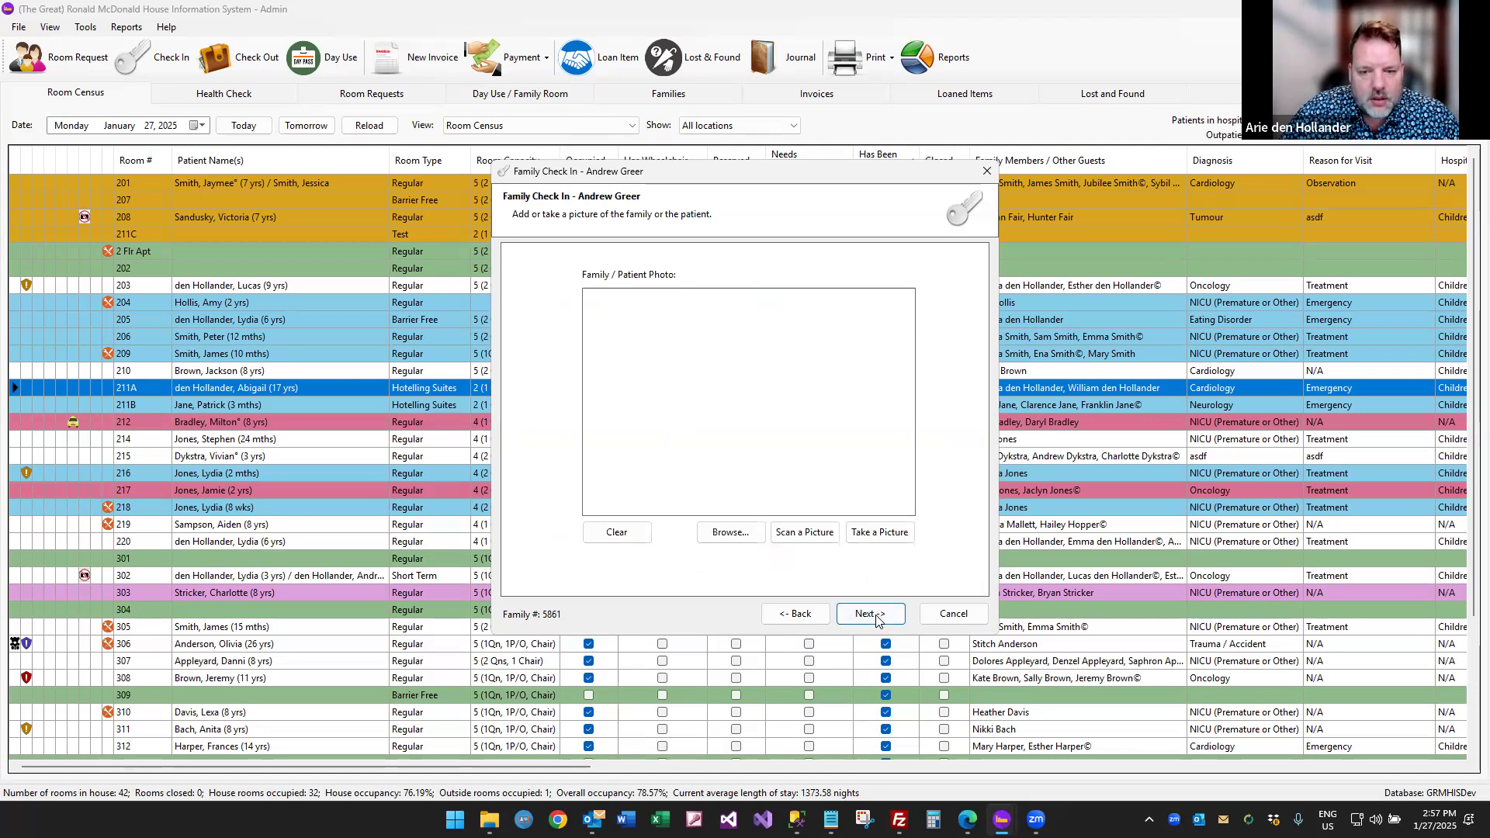
left_click(875, 611)
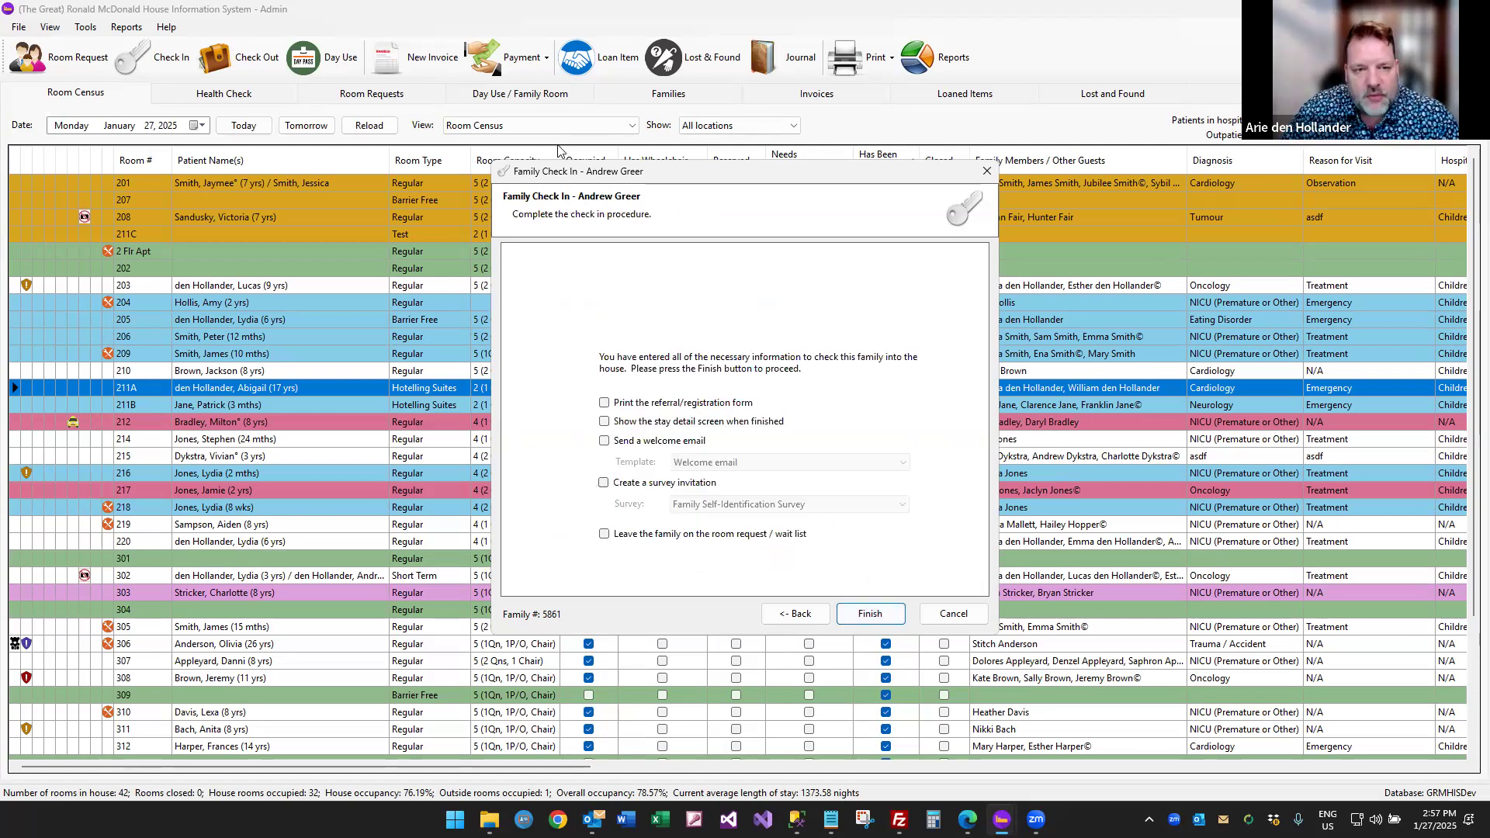
Complete the check-in with a survey invitation created for the Family Self-Identification Survey.
left_click(603, 485)
left_click(742, 506)
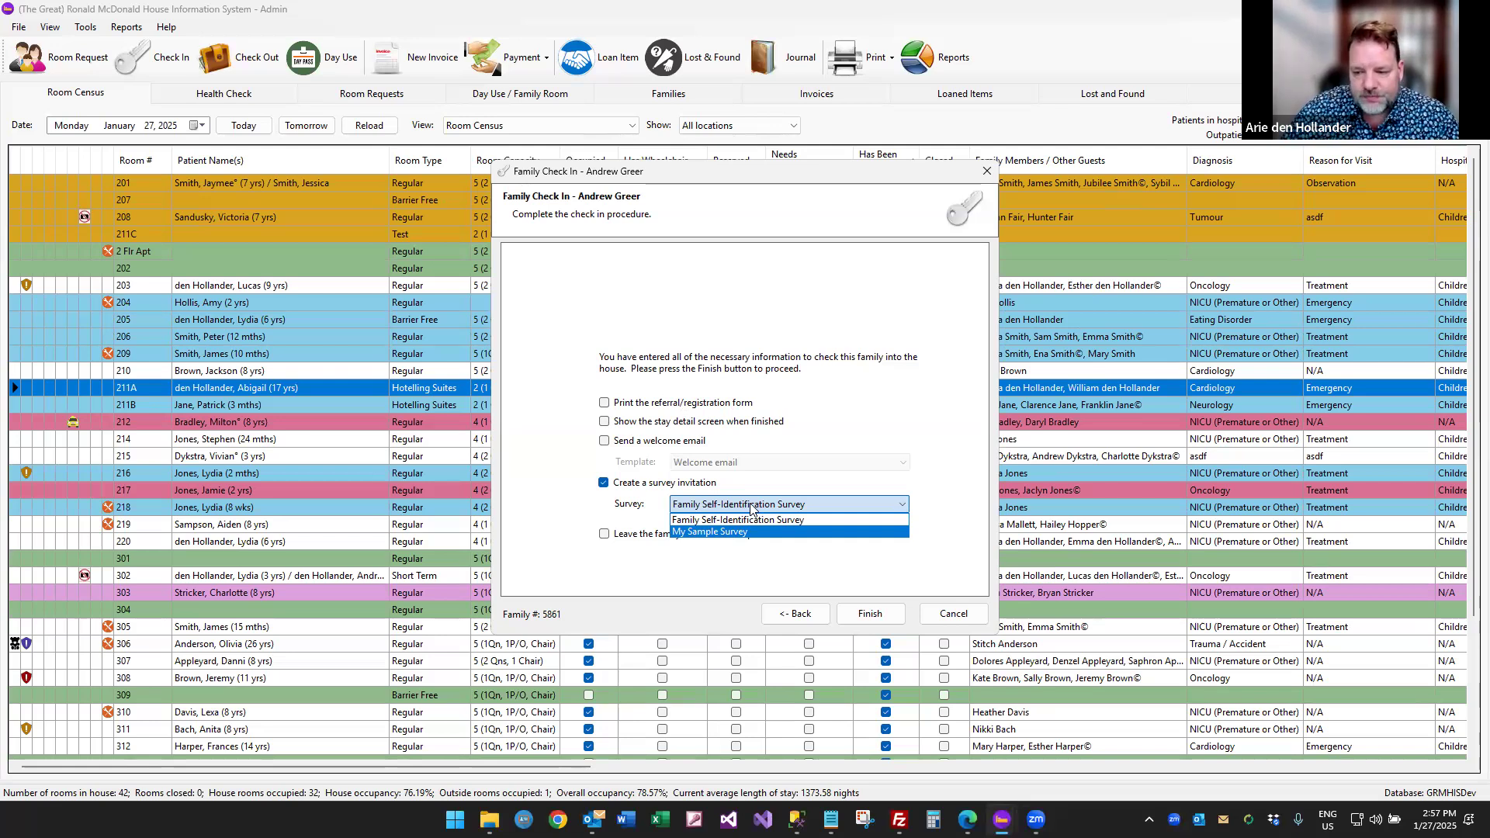
left_click(812, 507)
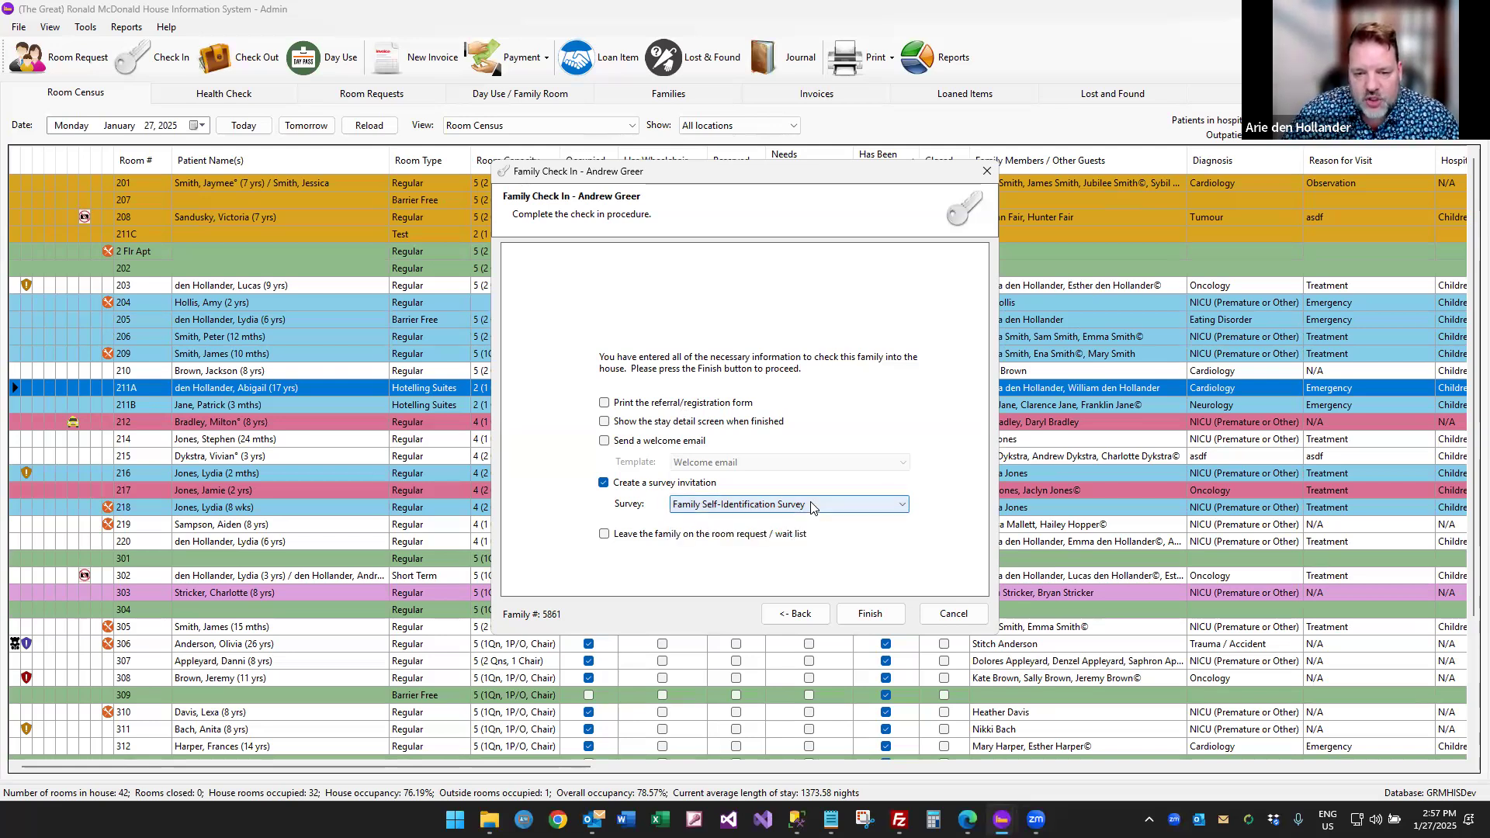
left_click(811, 505)
left_click(791, 527)
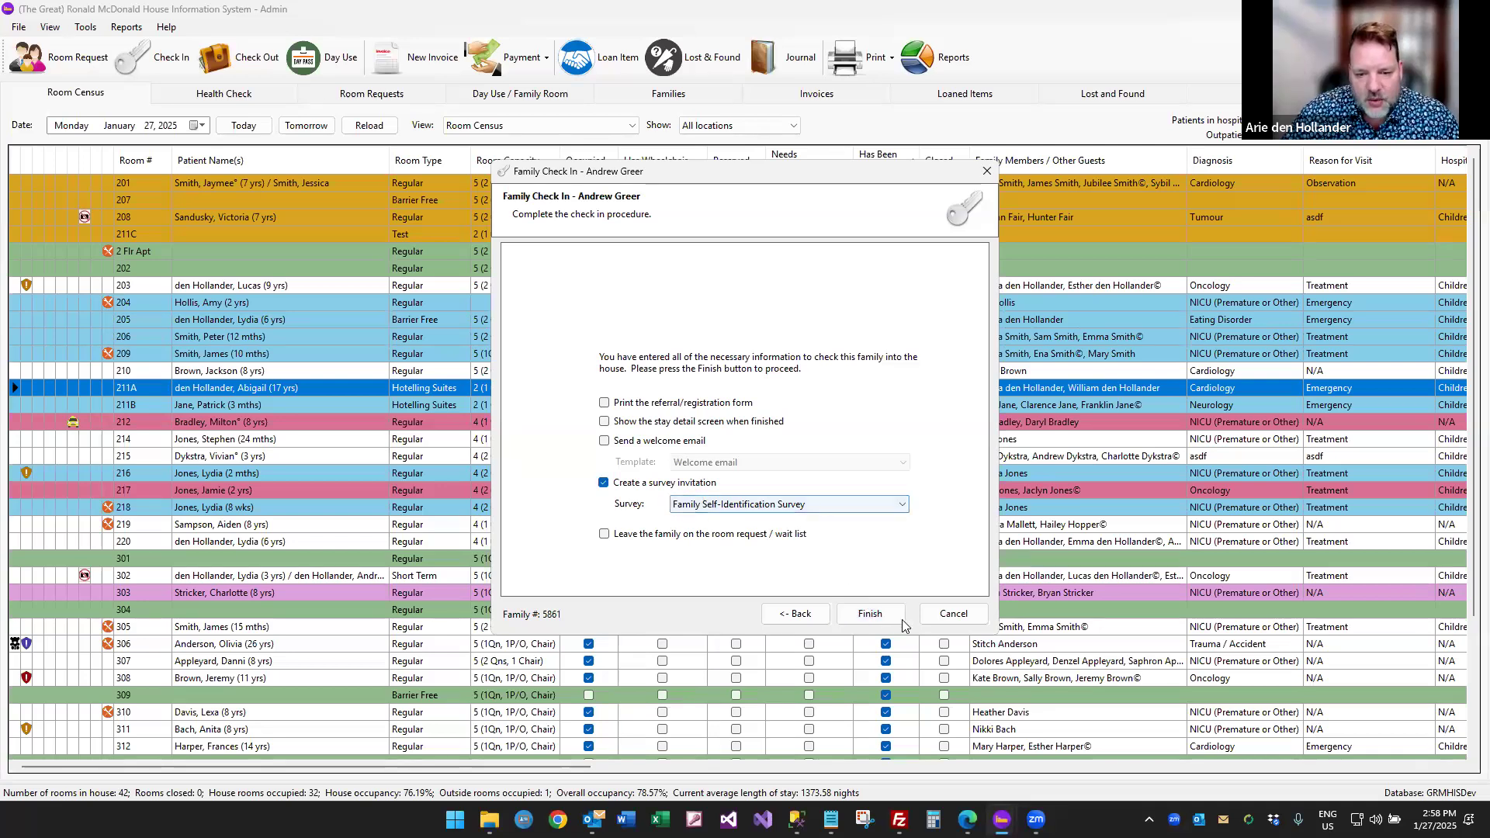
left_click(888, 620)
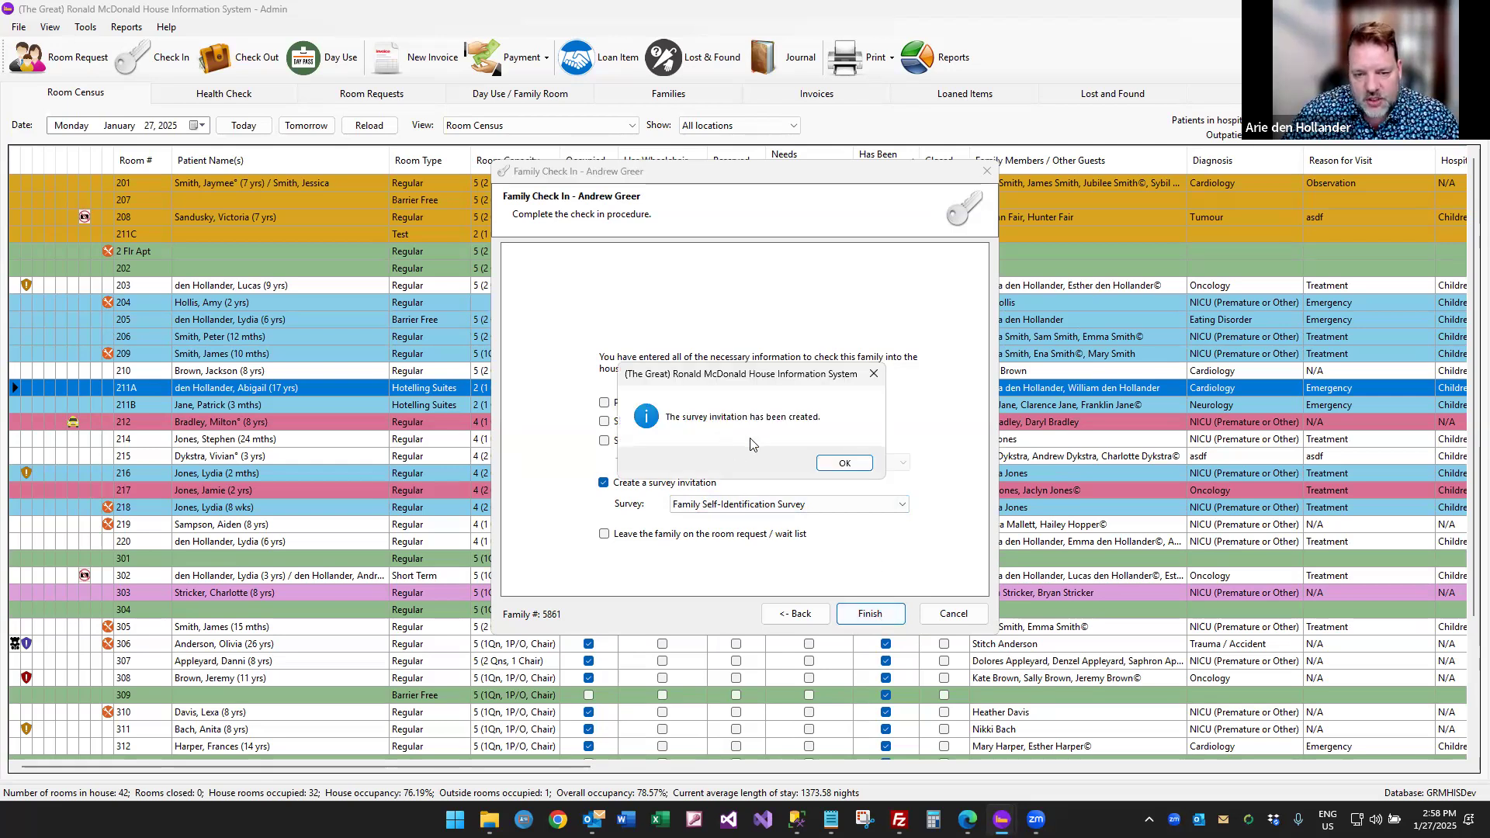
left_click(832, 463)
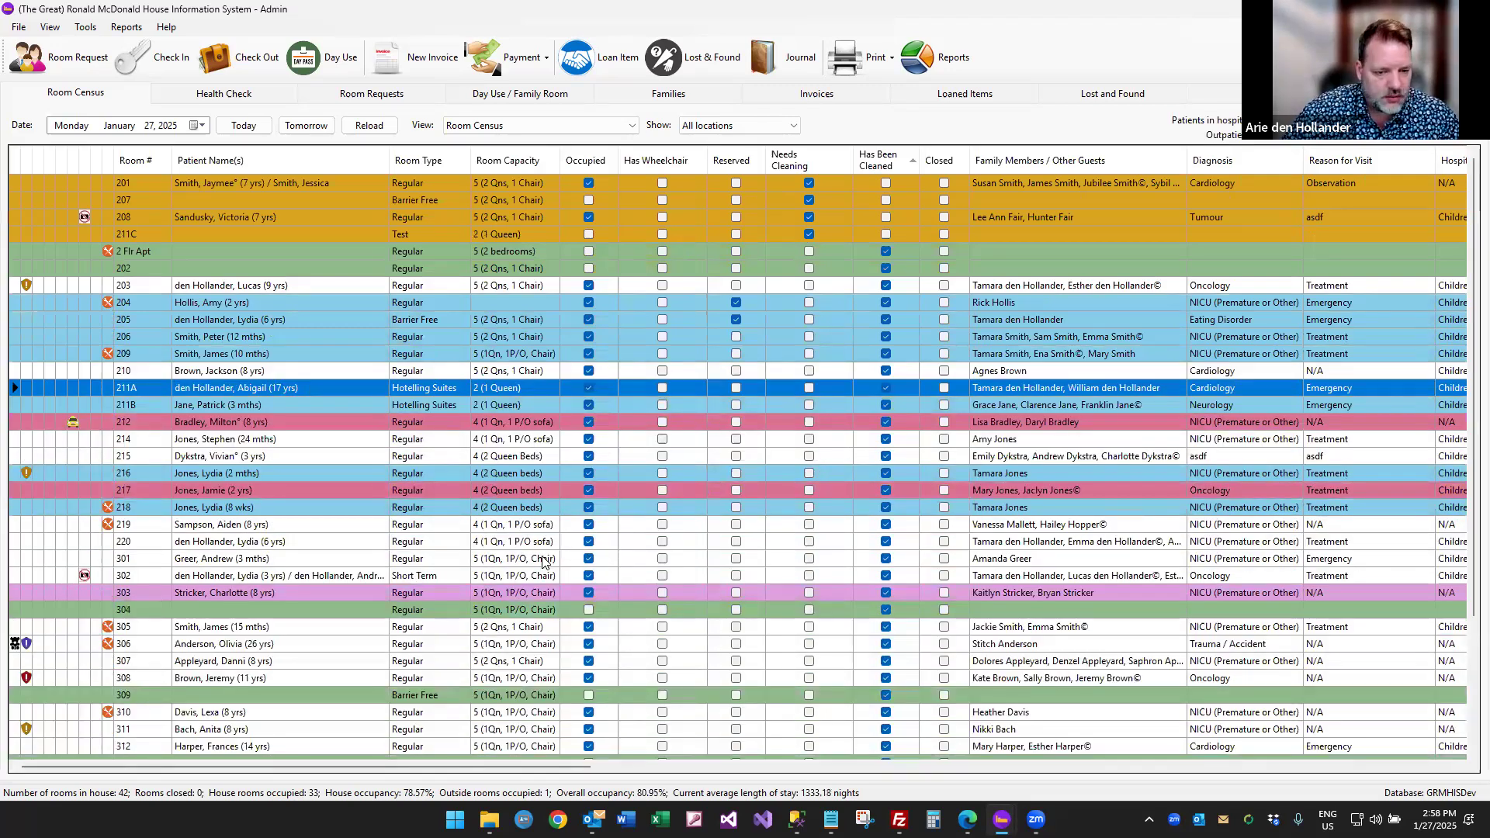
View the Family Self-Identification Survey invitation in the room 301 family's details, and close both without changes.
right_click(539, 559)
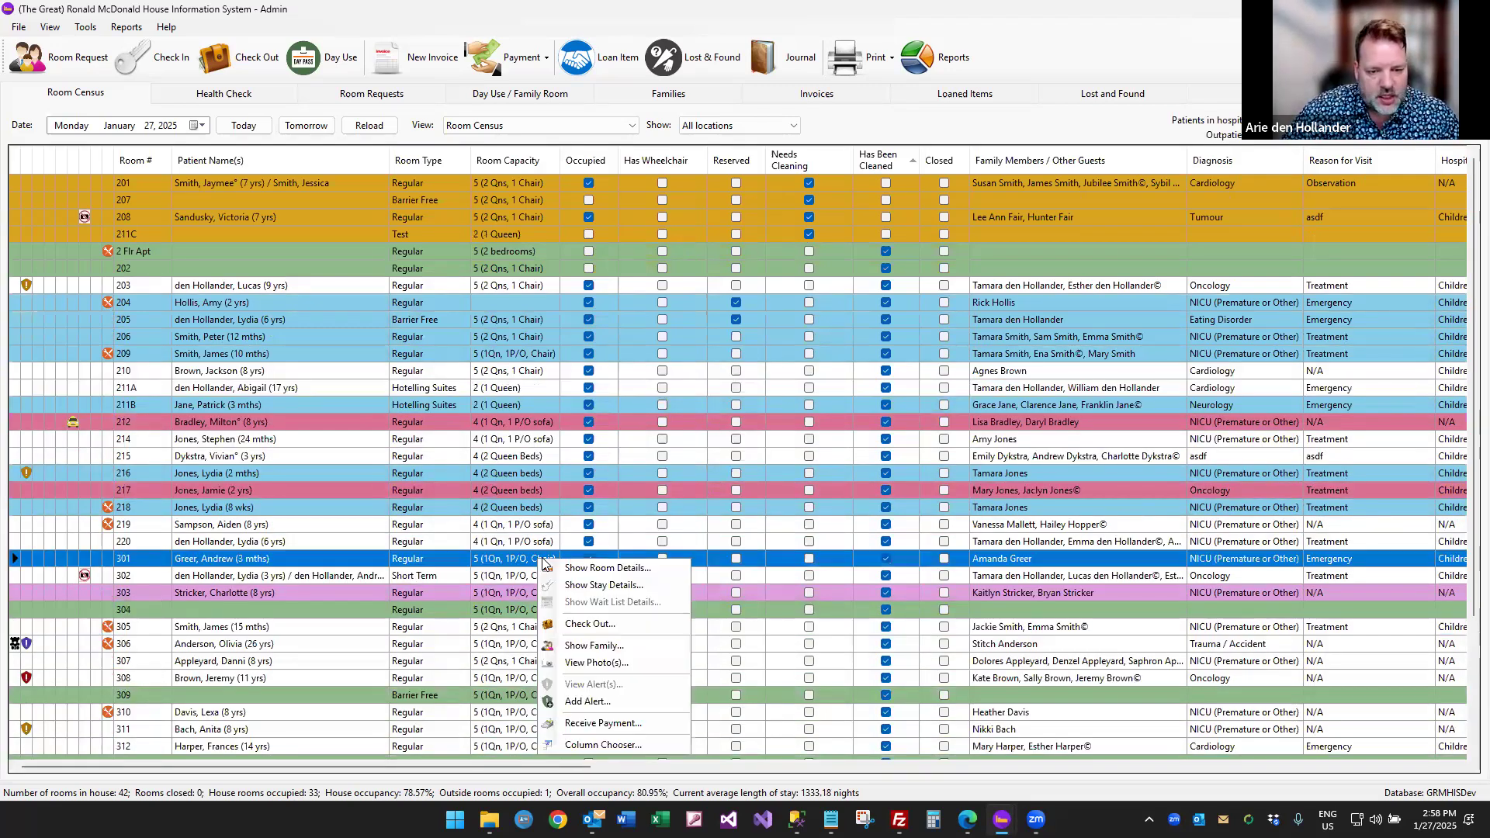
left_click(594, 646)
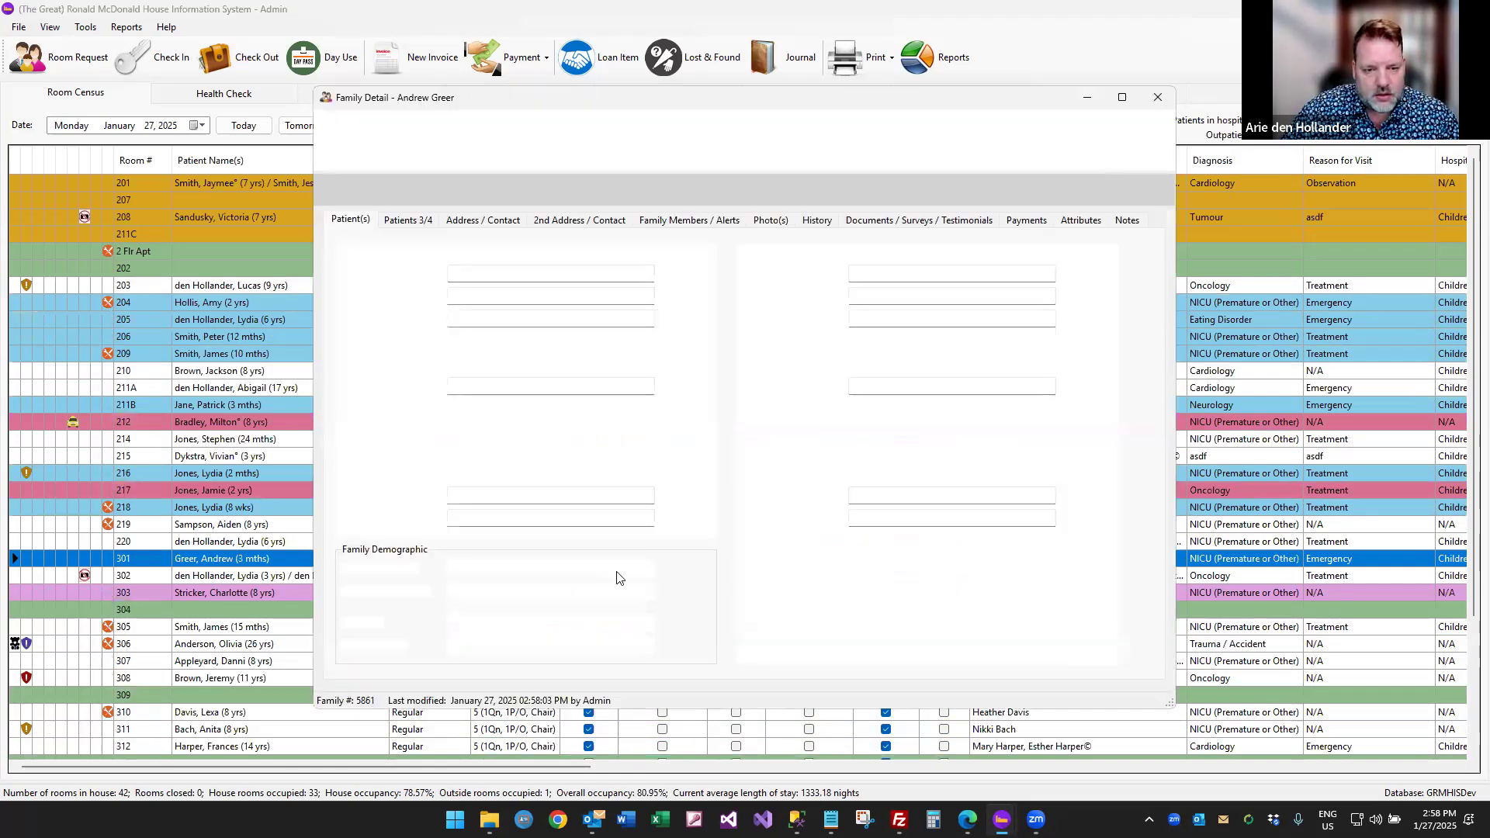
left_click(938, 221)
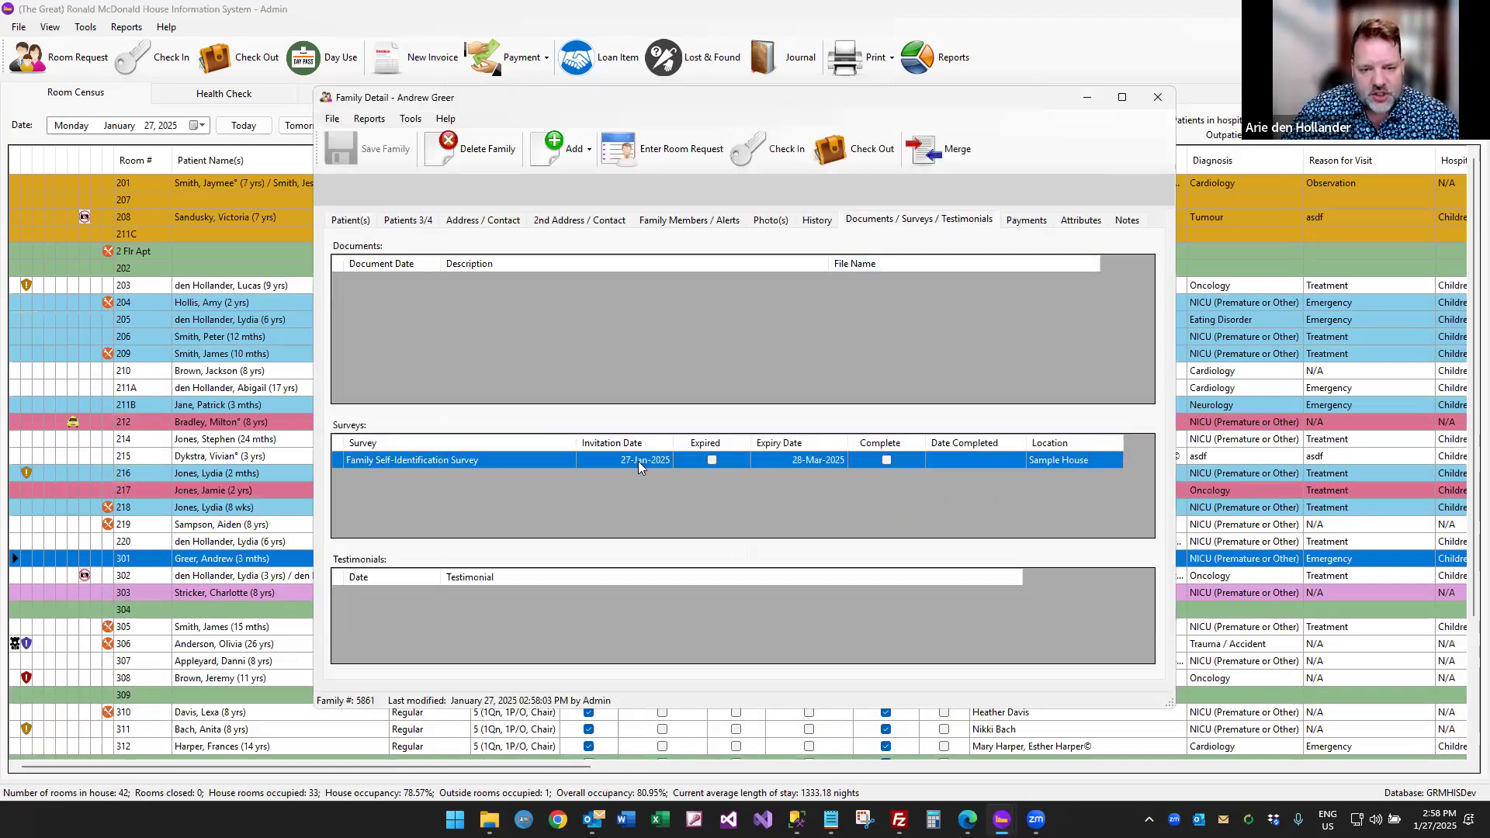
double_click(436, 458)
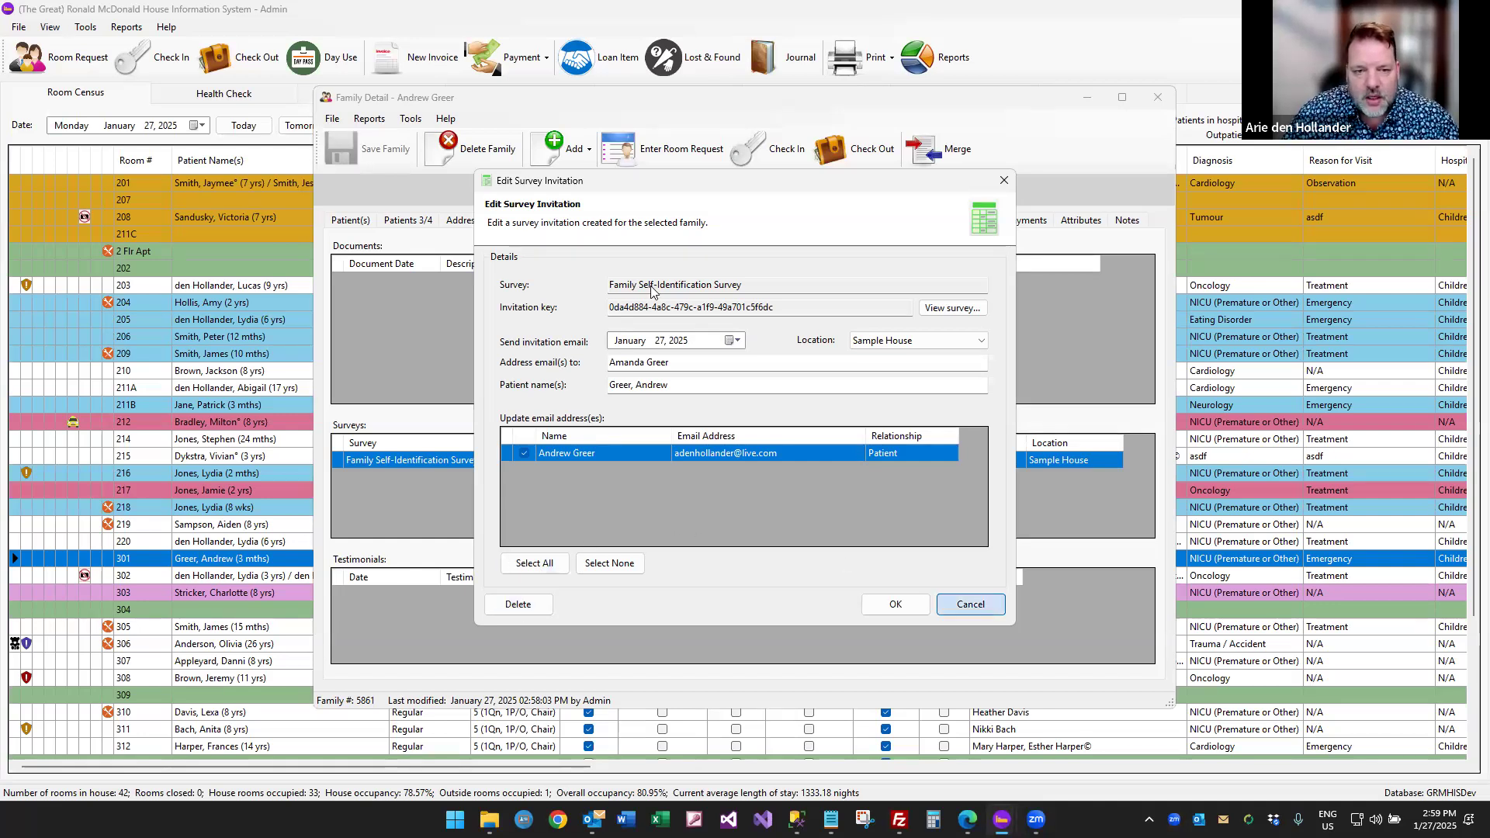
key("Escape")
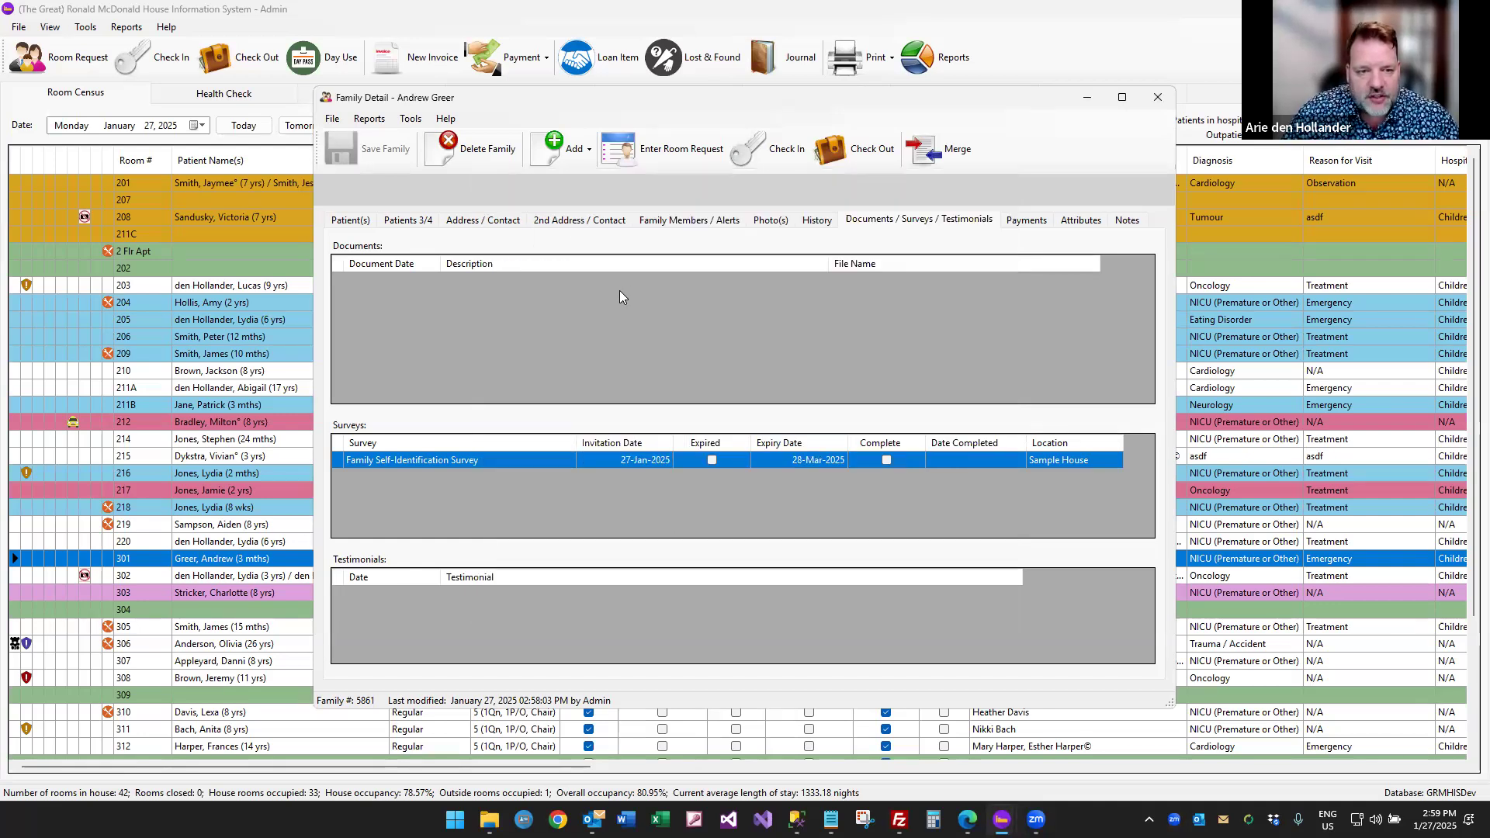
left_click(1157, 99)
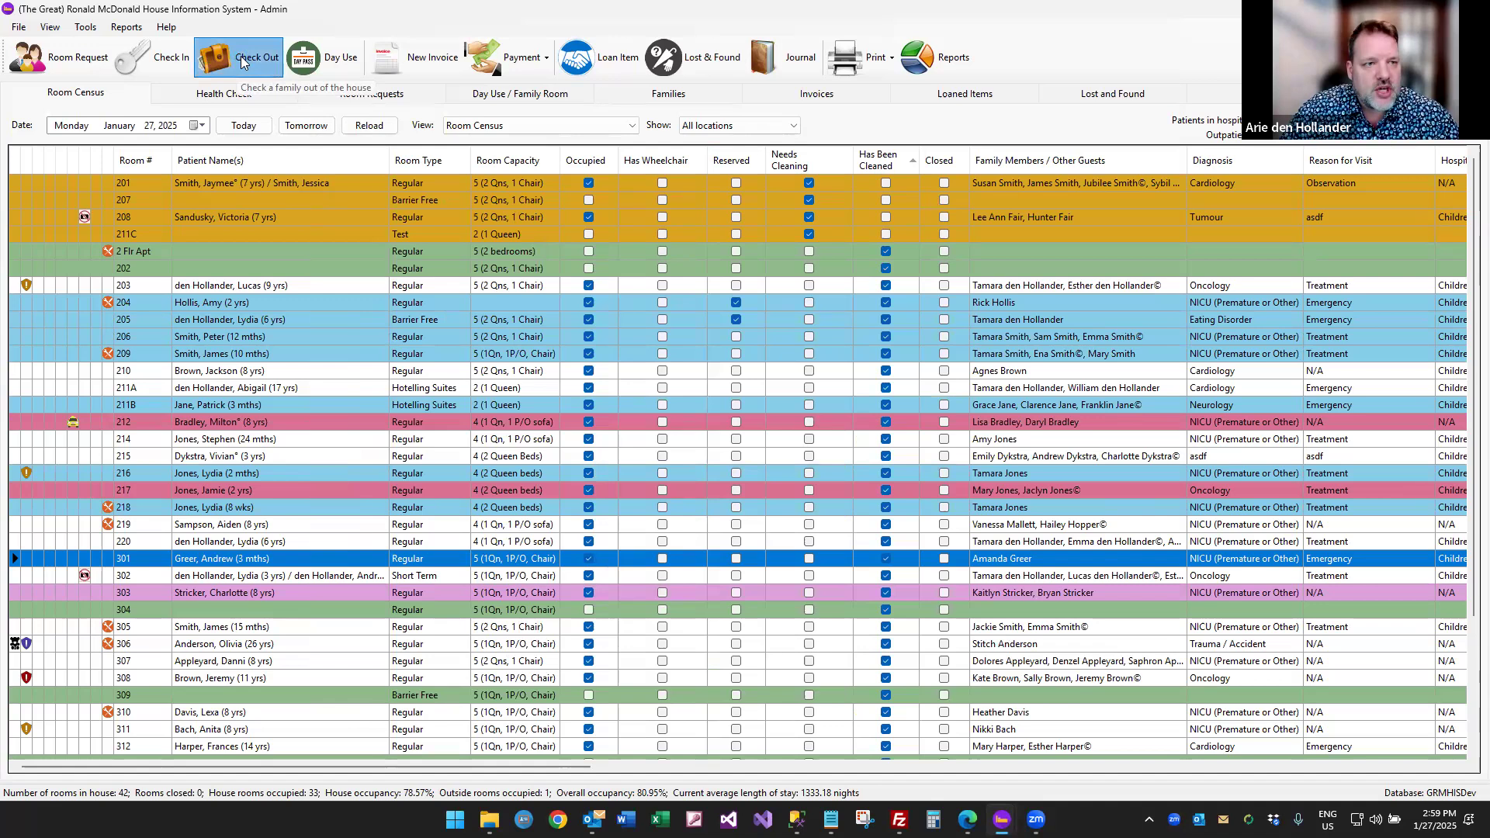
Start checking out the family in room 204, with Discharged (Home) as the check-out reason.
left_click(240, 57)
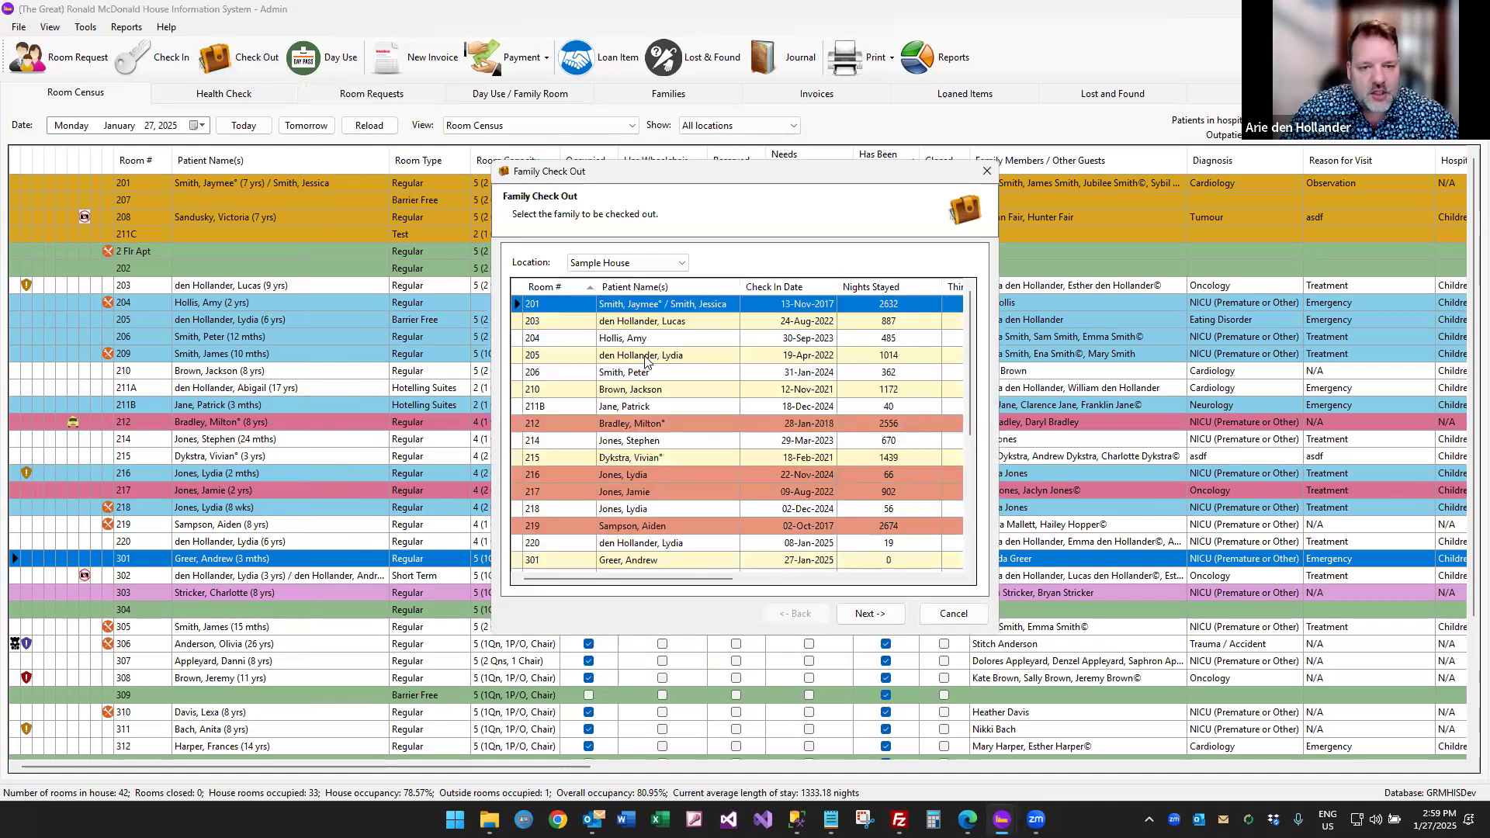
double_click(648, 339)
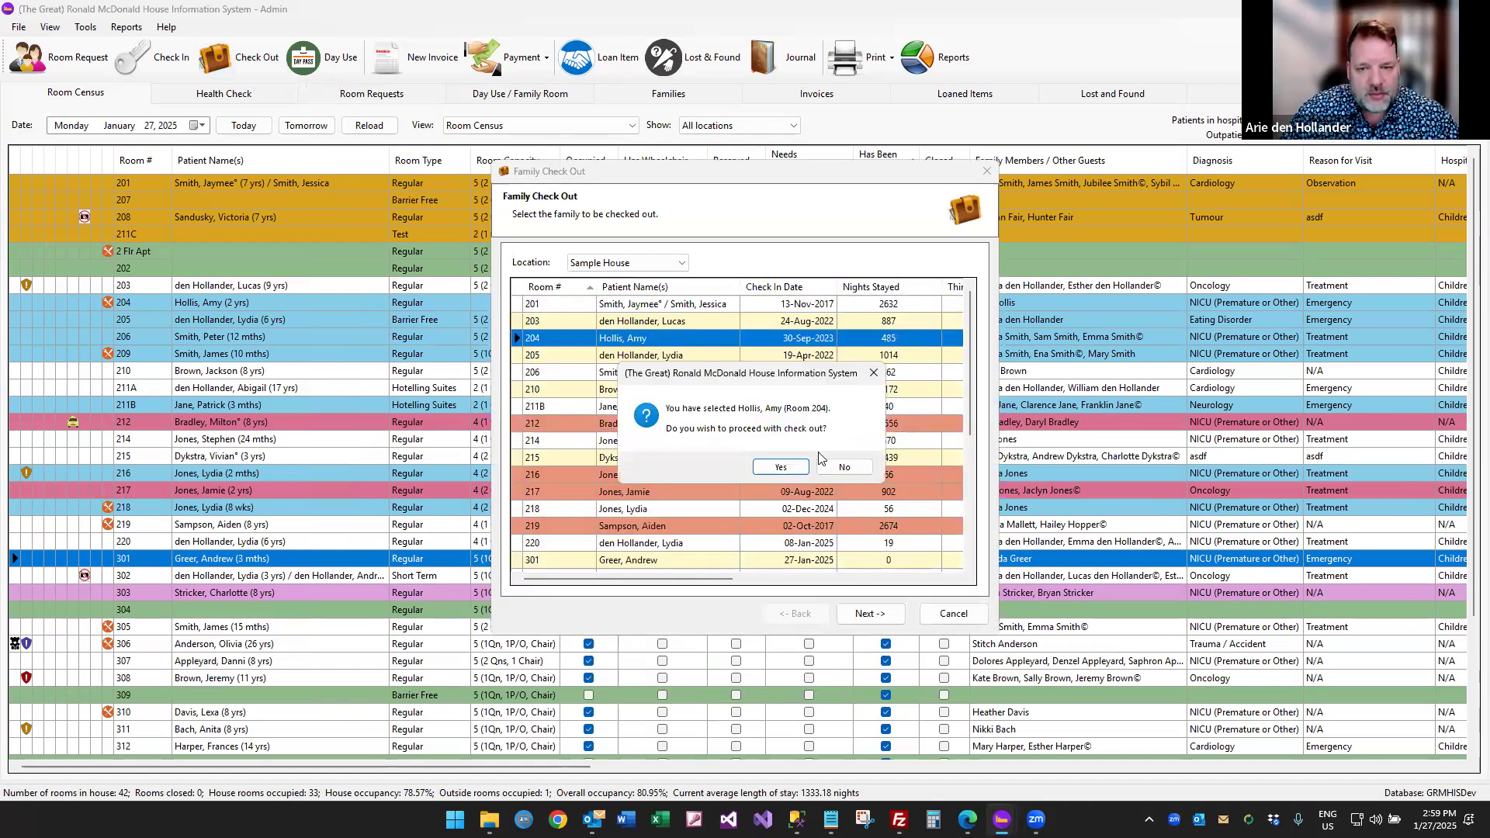
left_click(797, 466)
left_click(698, 305)
left_click(695, 326)
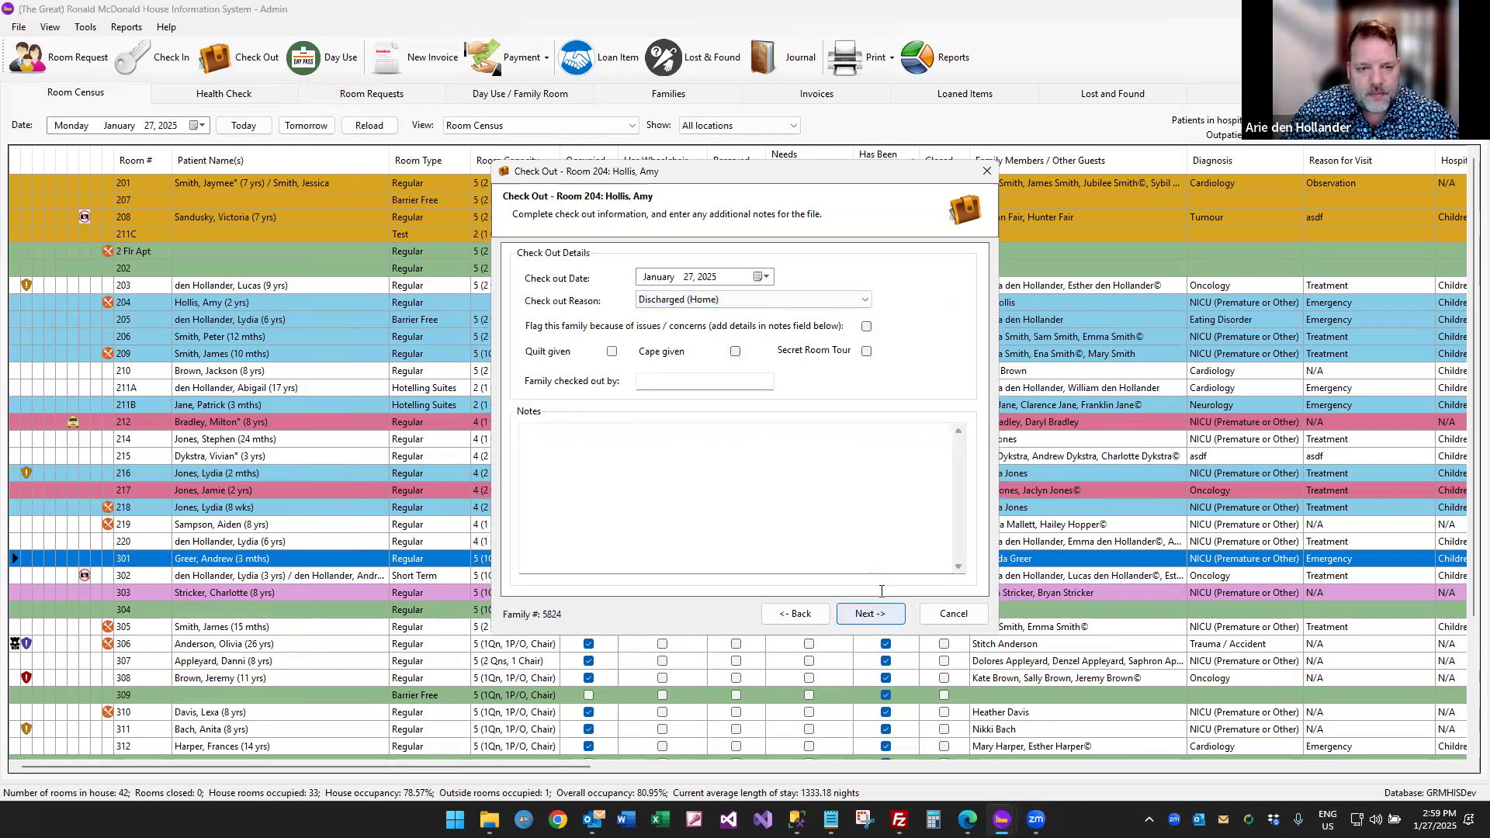
Enter the staff member's name as checked out by, and continue without giving a quilt or a Secret Room Tour.
left_click(745, 379)
type("Arie")
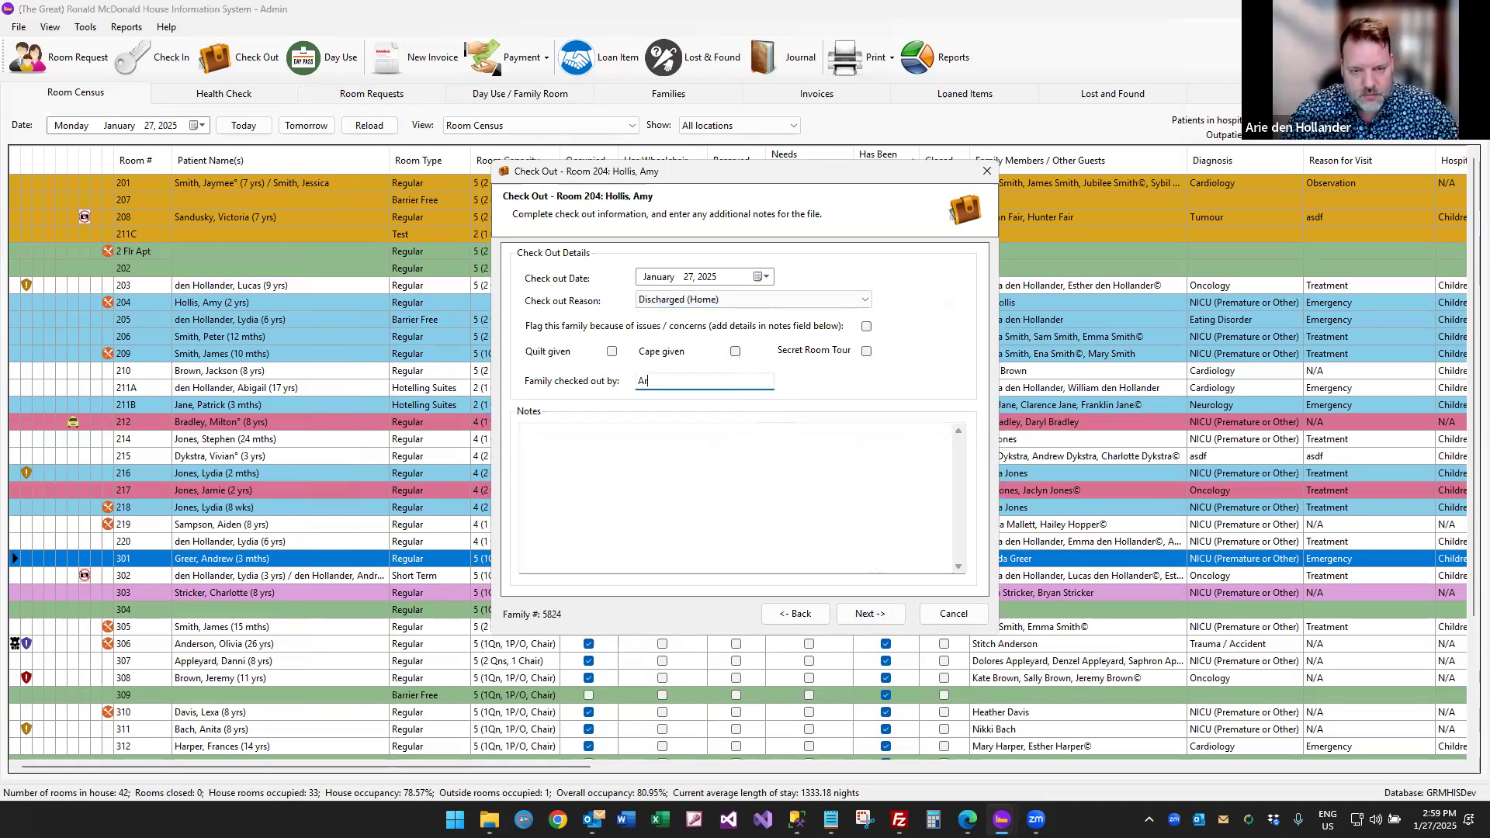
left_click(867, 613)
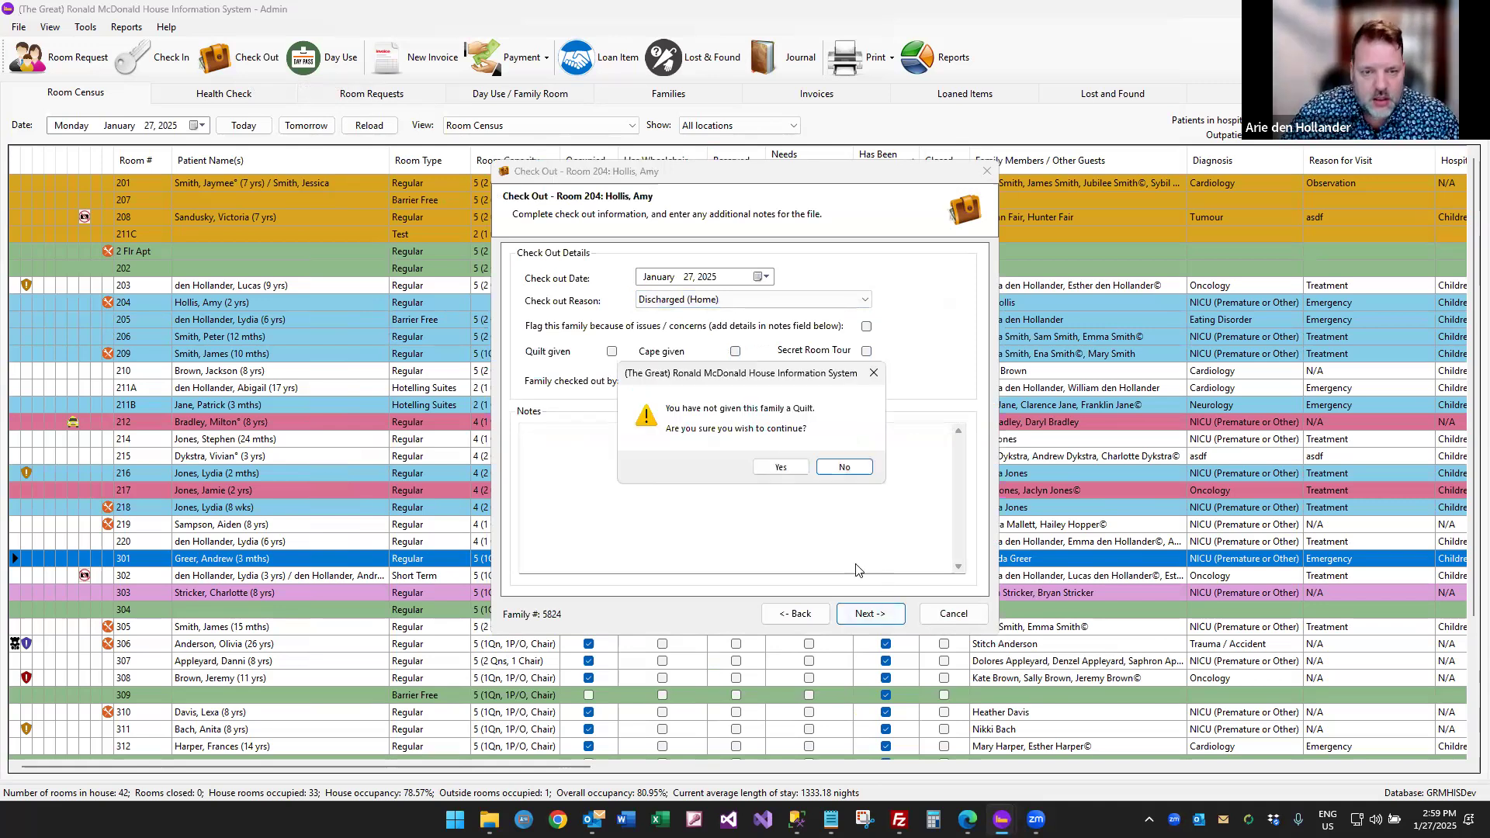
left_click(782, 466)
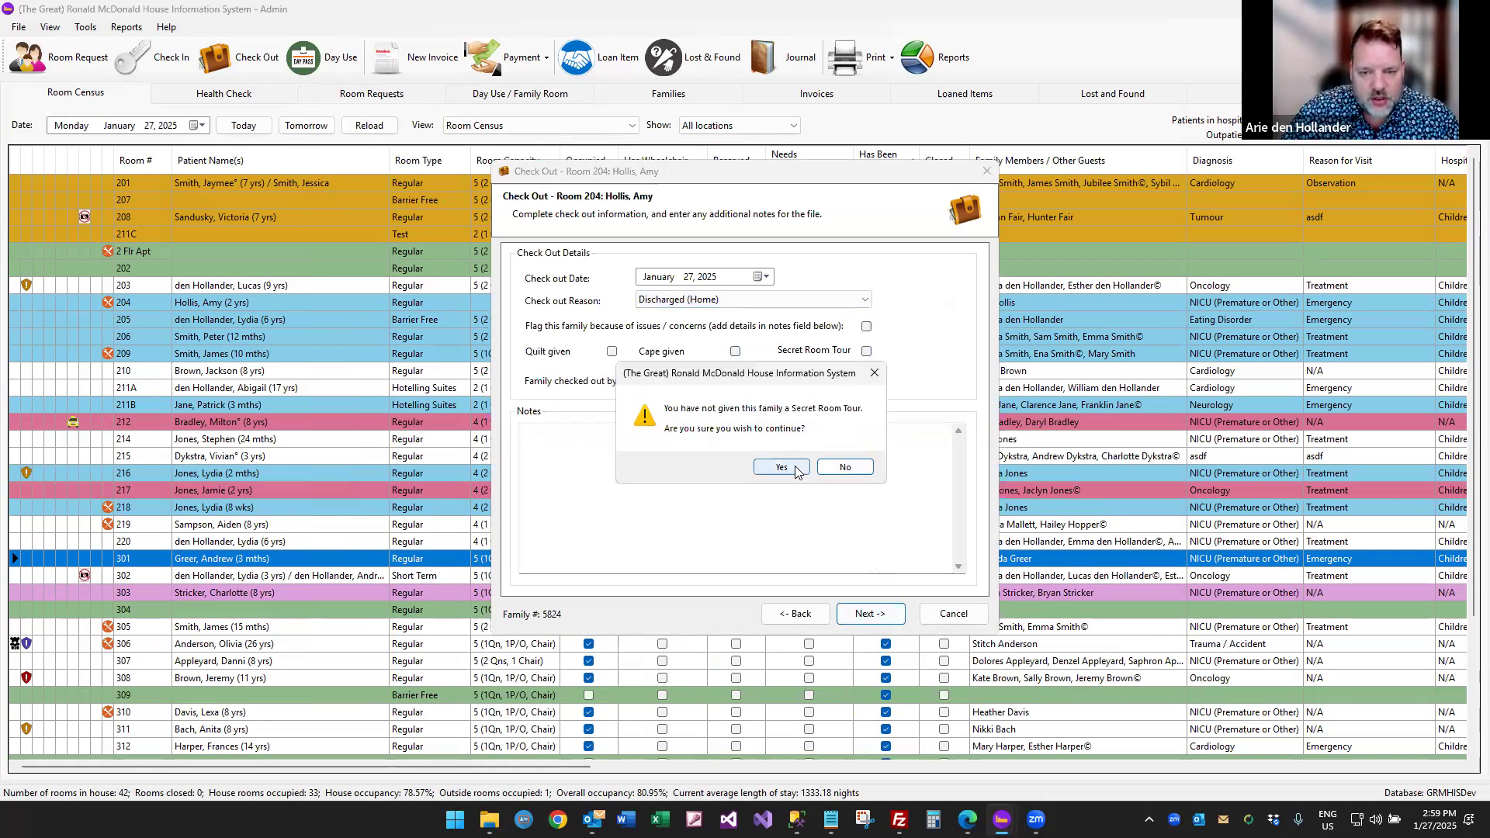
left_click(782, 466)
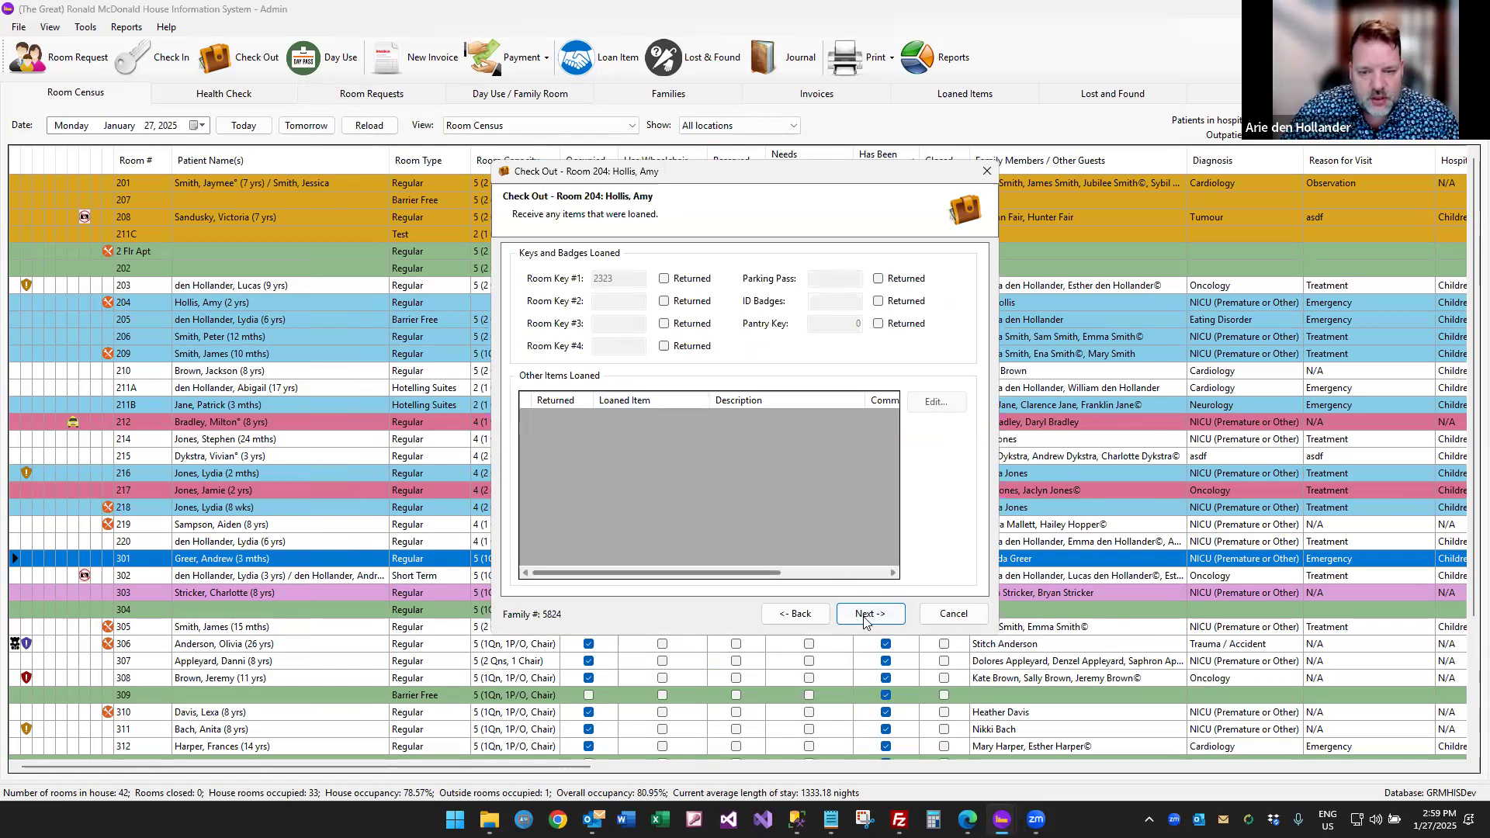
Continue the room 204 check-out without receiving loaned items or a payment, accepting the balance owing for the stay.
left_click(860, 611)
left_click(789, 478)
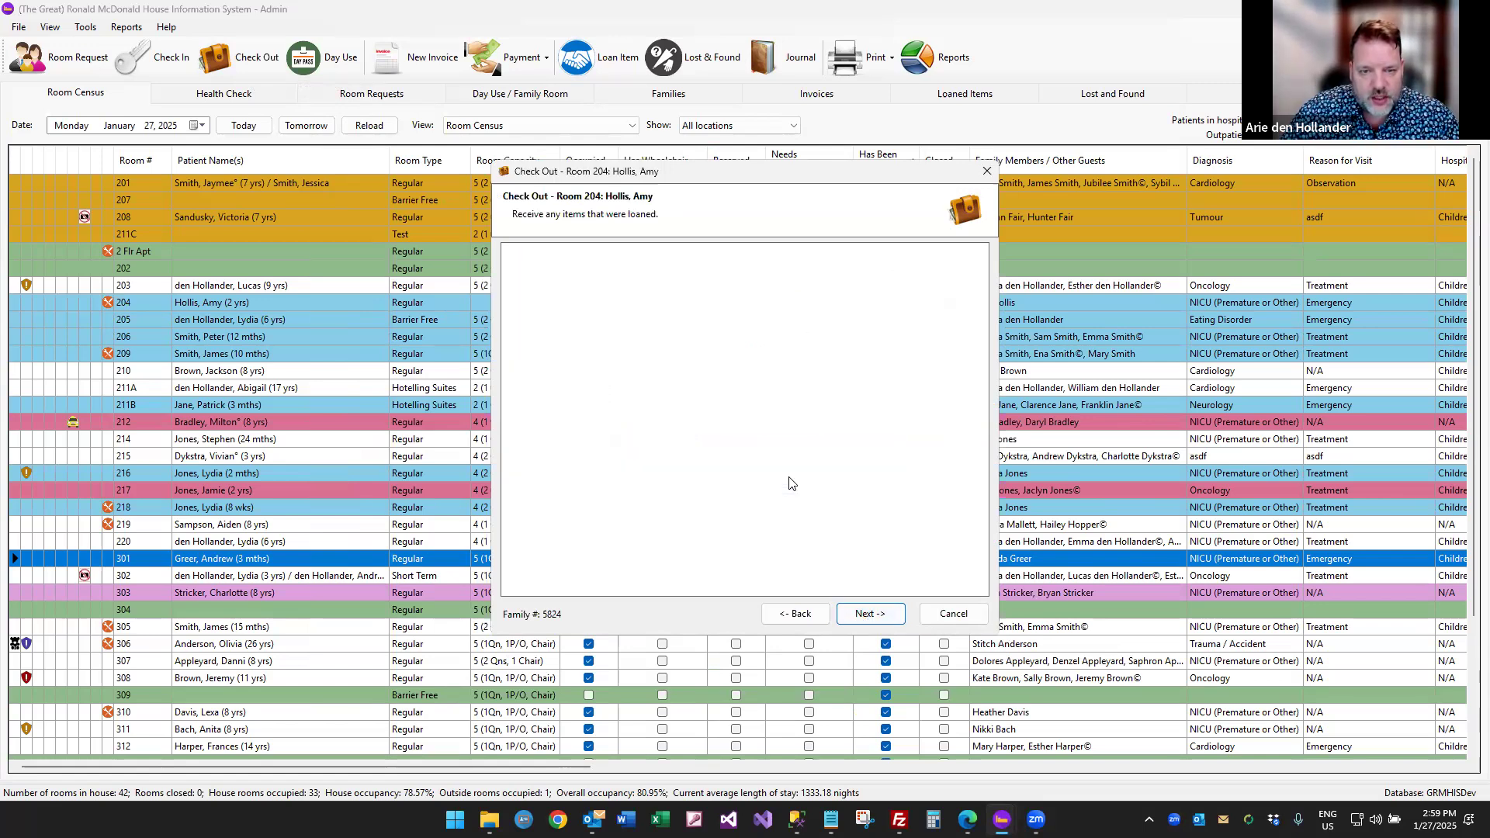
left_click(868, 613)
left_click(869, 613)
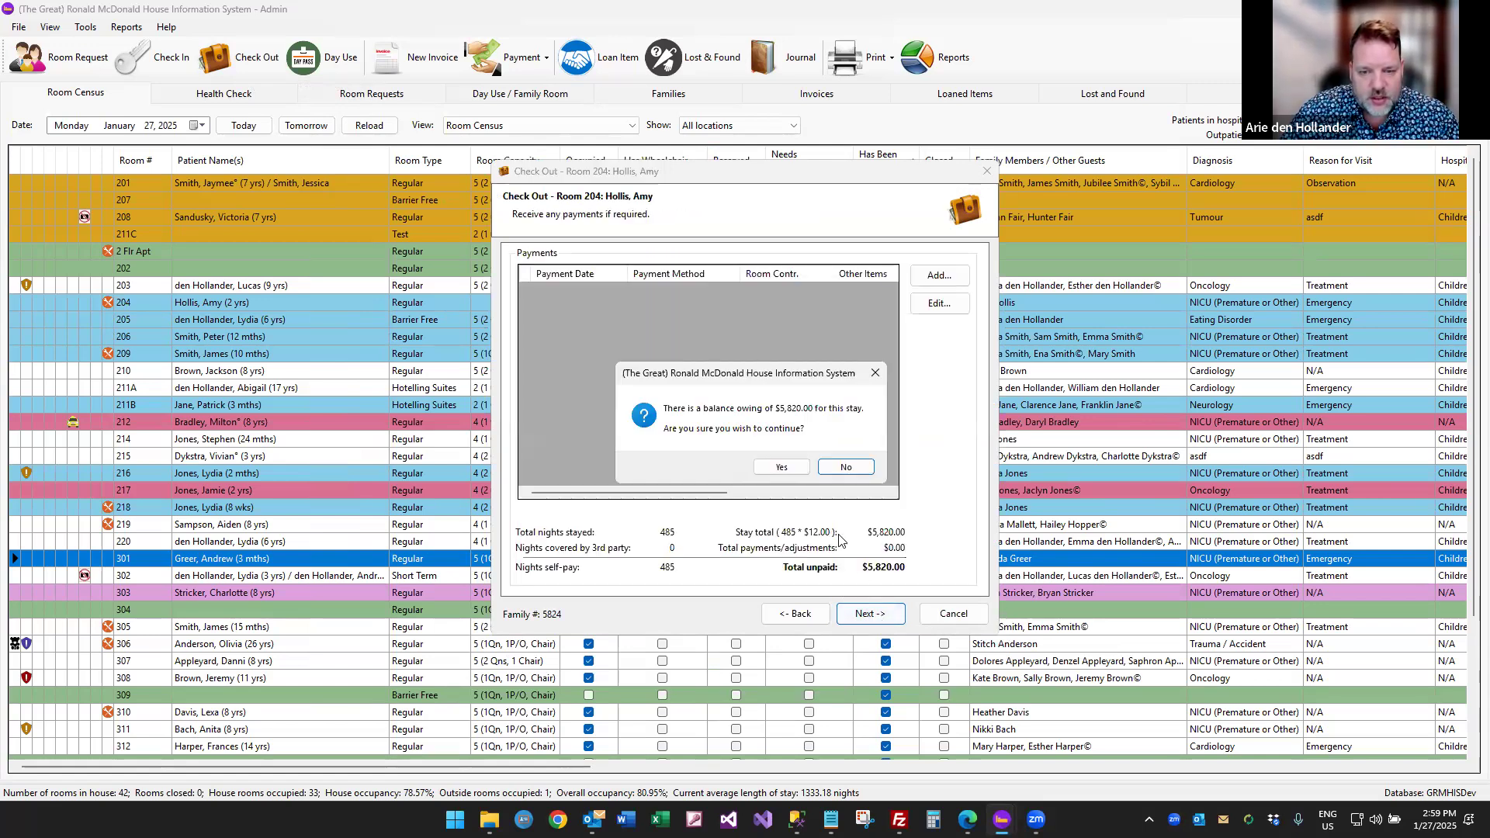
left_click(799, 477)
Complete the check-out with a survey invitation for Family Experience Survey - New Families, agreeing to create it despite the recently completed survey.
left_click(659, 413)
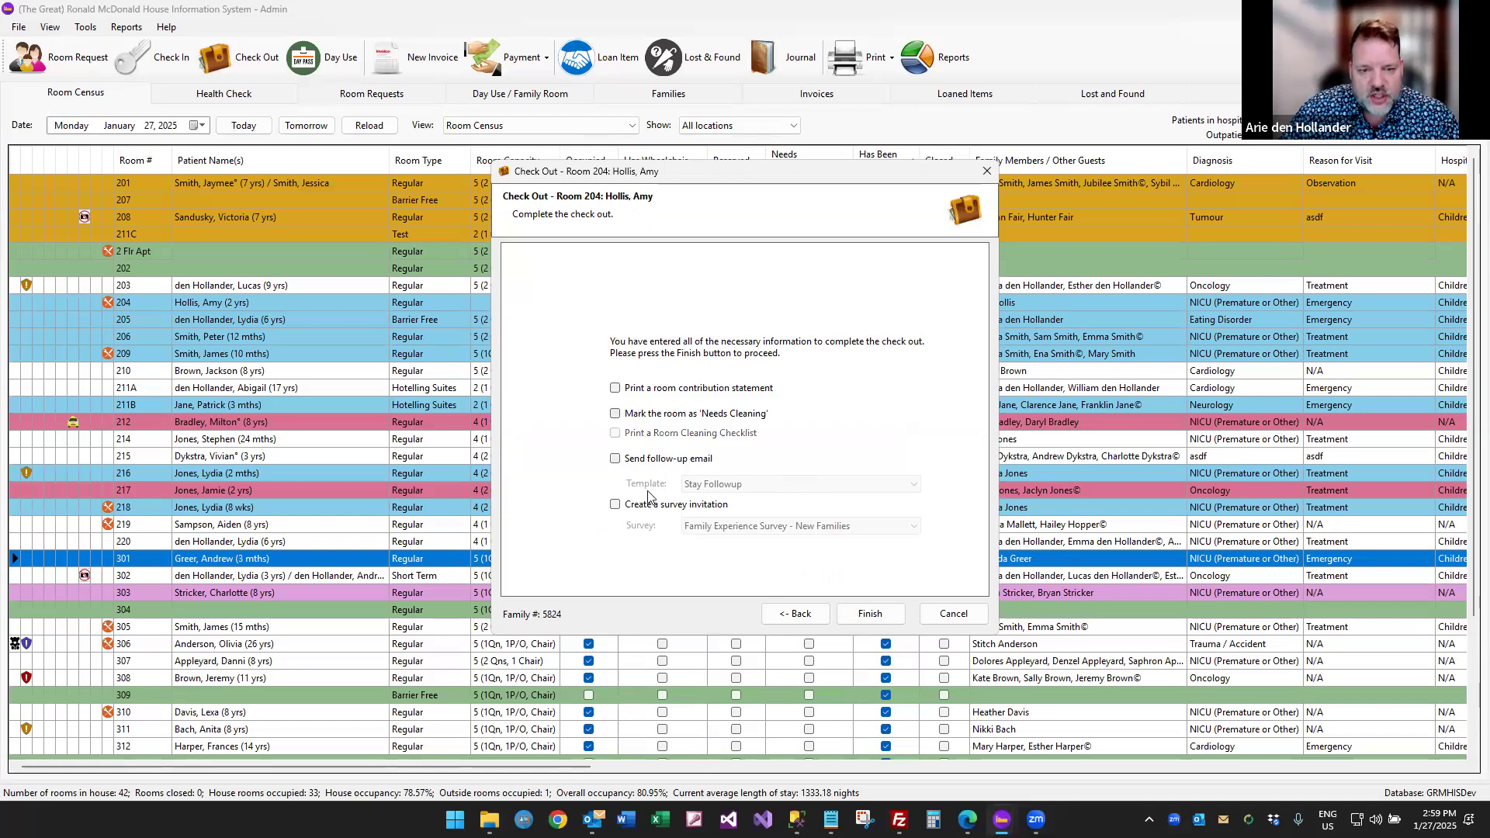
left_click(805, 526)
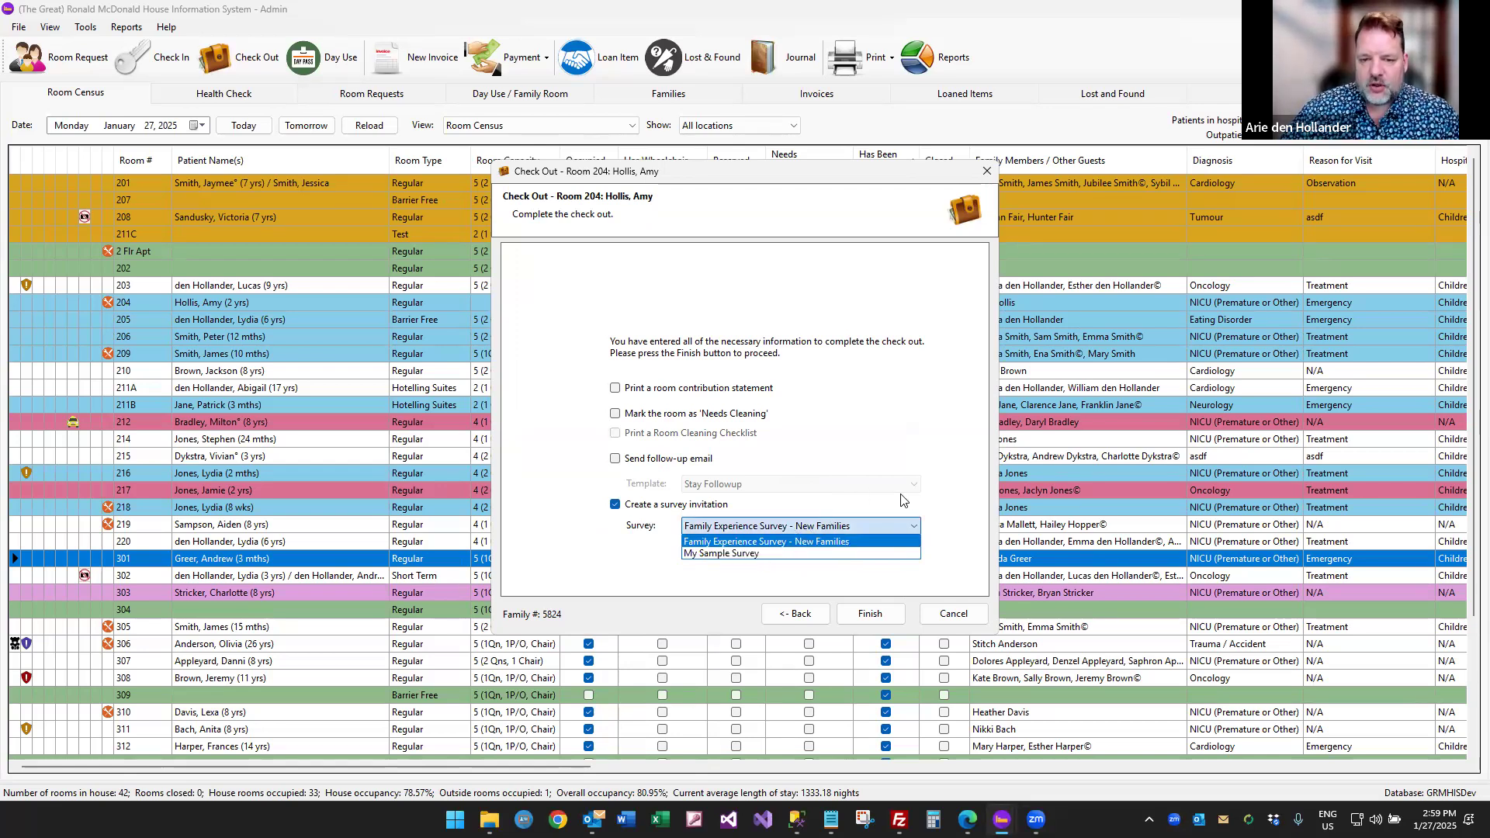
left_click(927, 491)
left_click(828, 530)
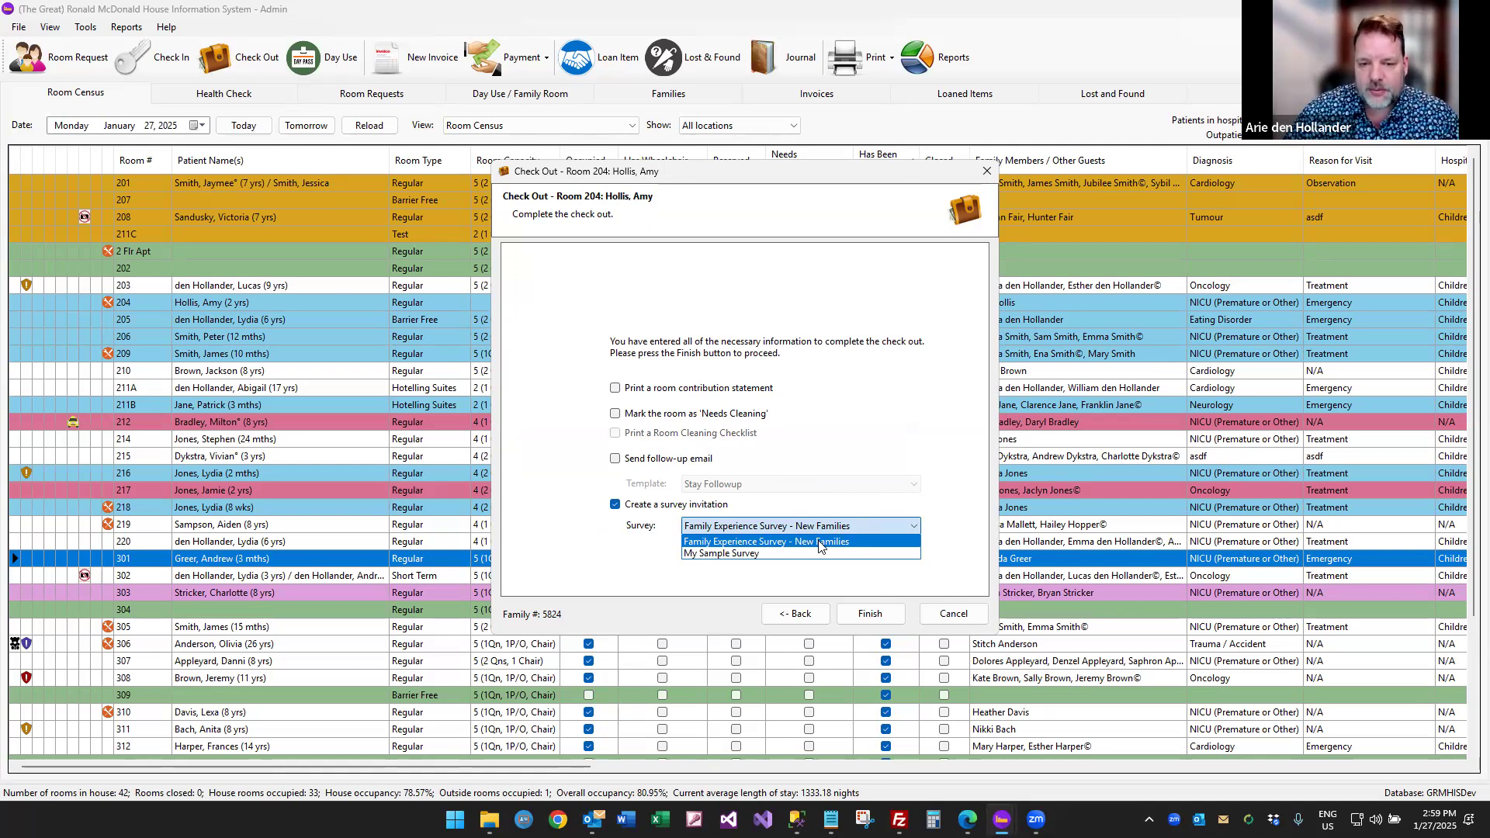
left_click(872, 543)
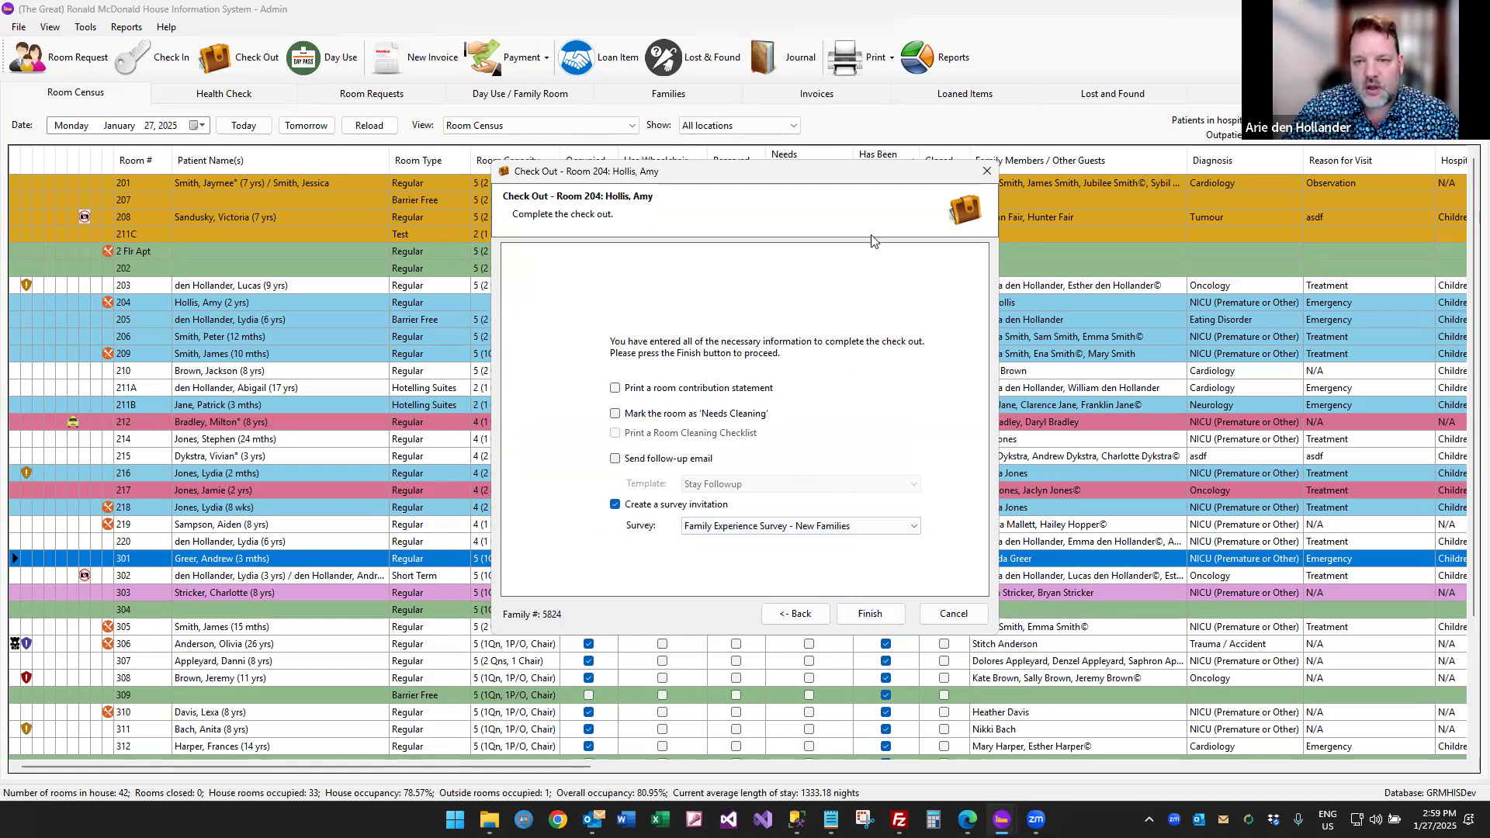
left_click_drag(823, 172, 866, 183)
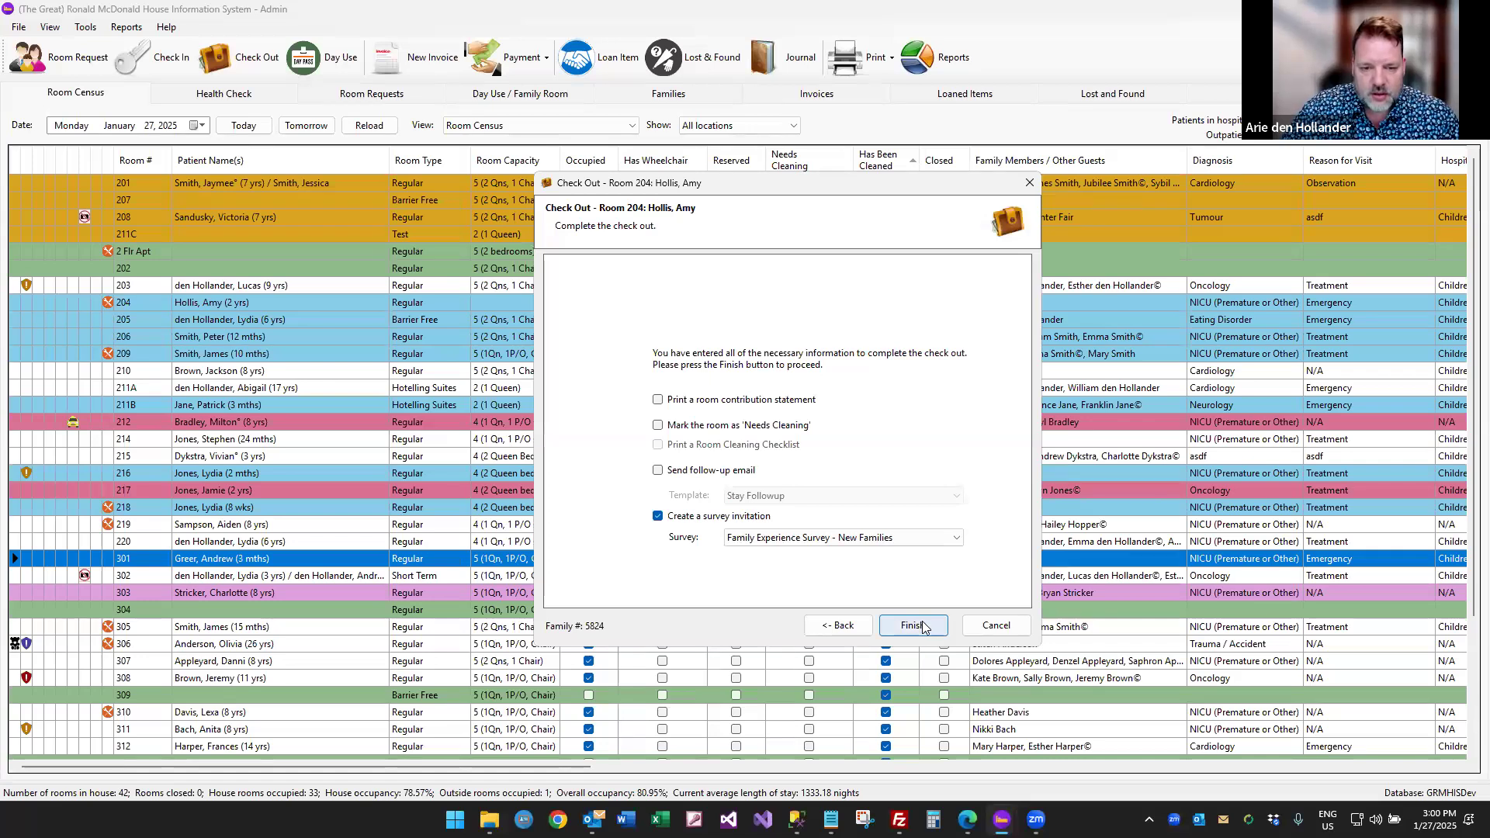
left_click(923, 627)
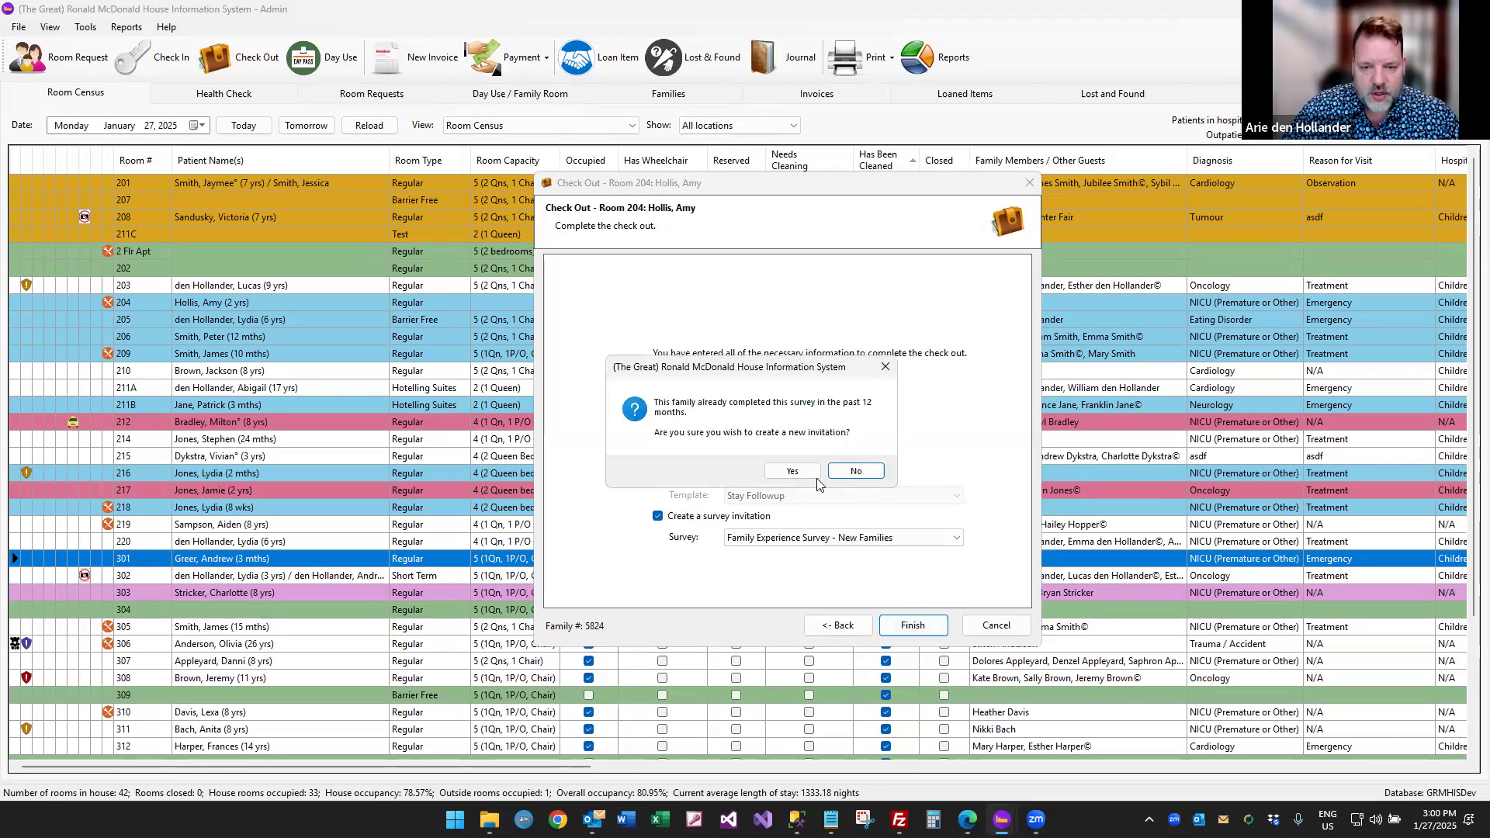
left_click(811, 474)
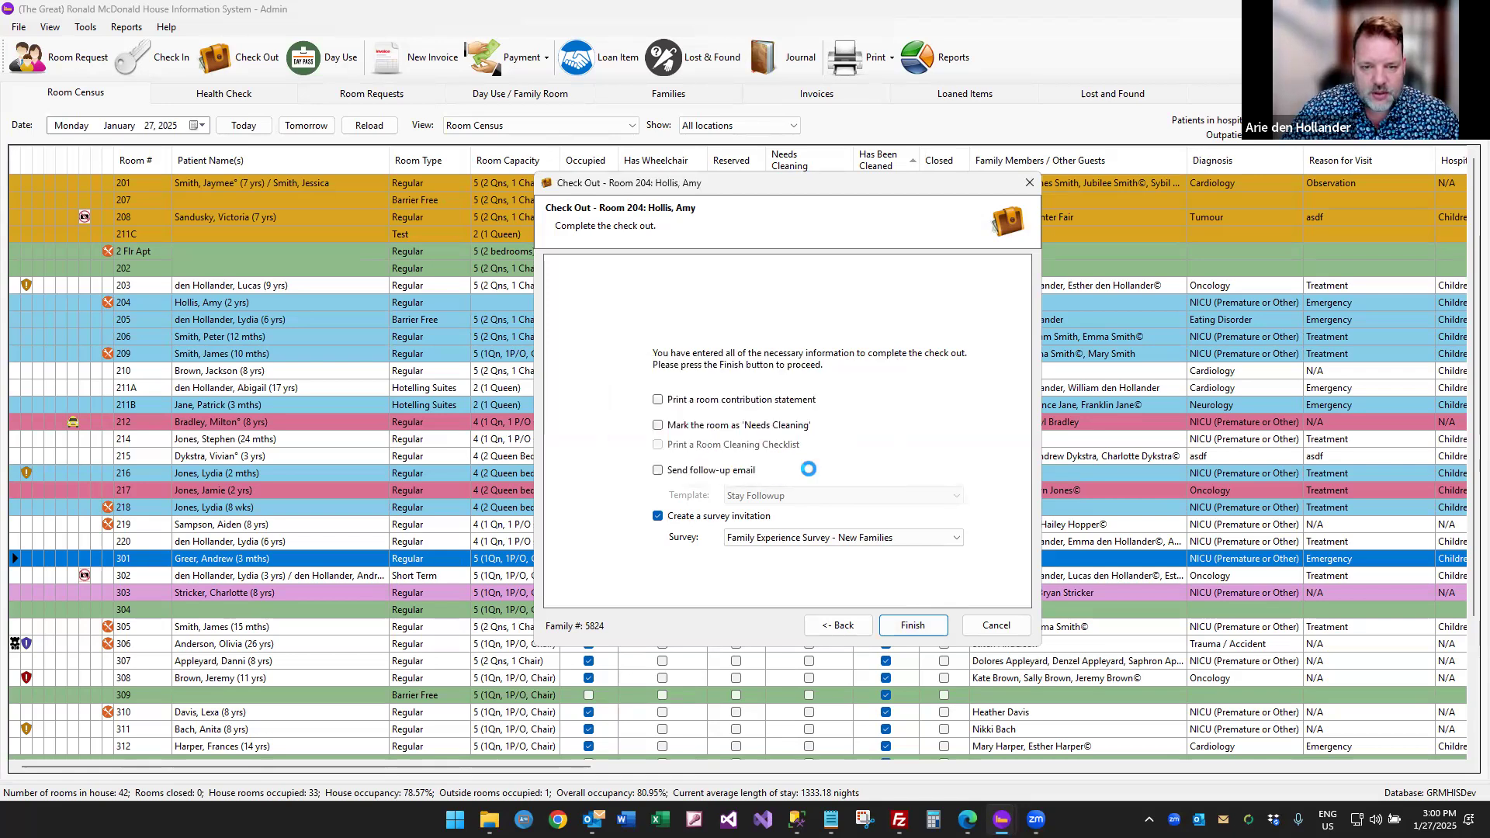
left_click(841, 462)
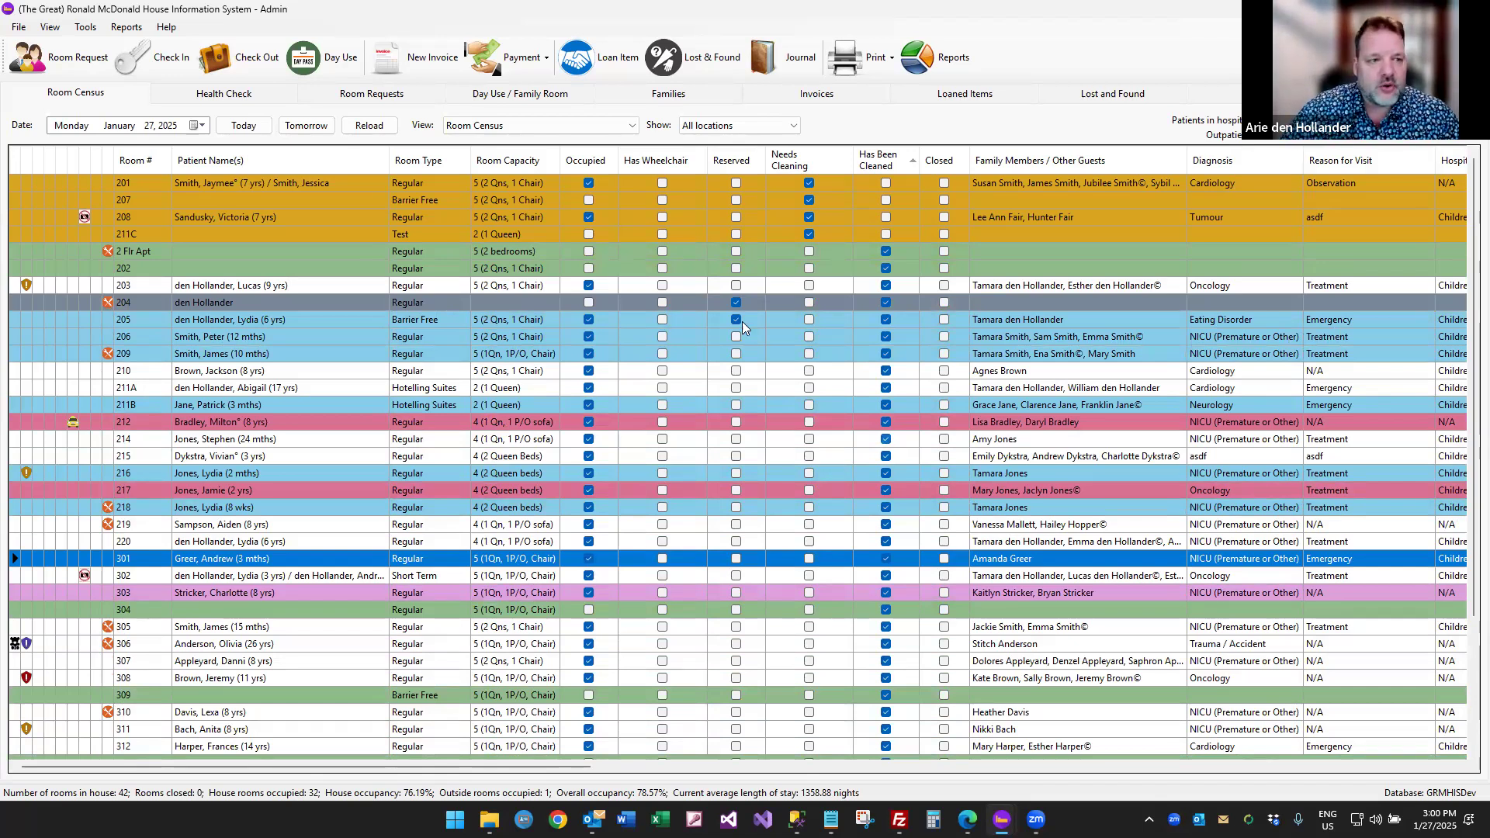
Search the family records by the checked-out patient's surname and open the surveys in the family's details.
left_click(670, 95)
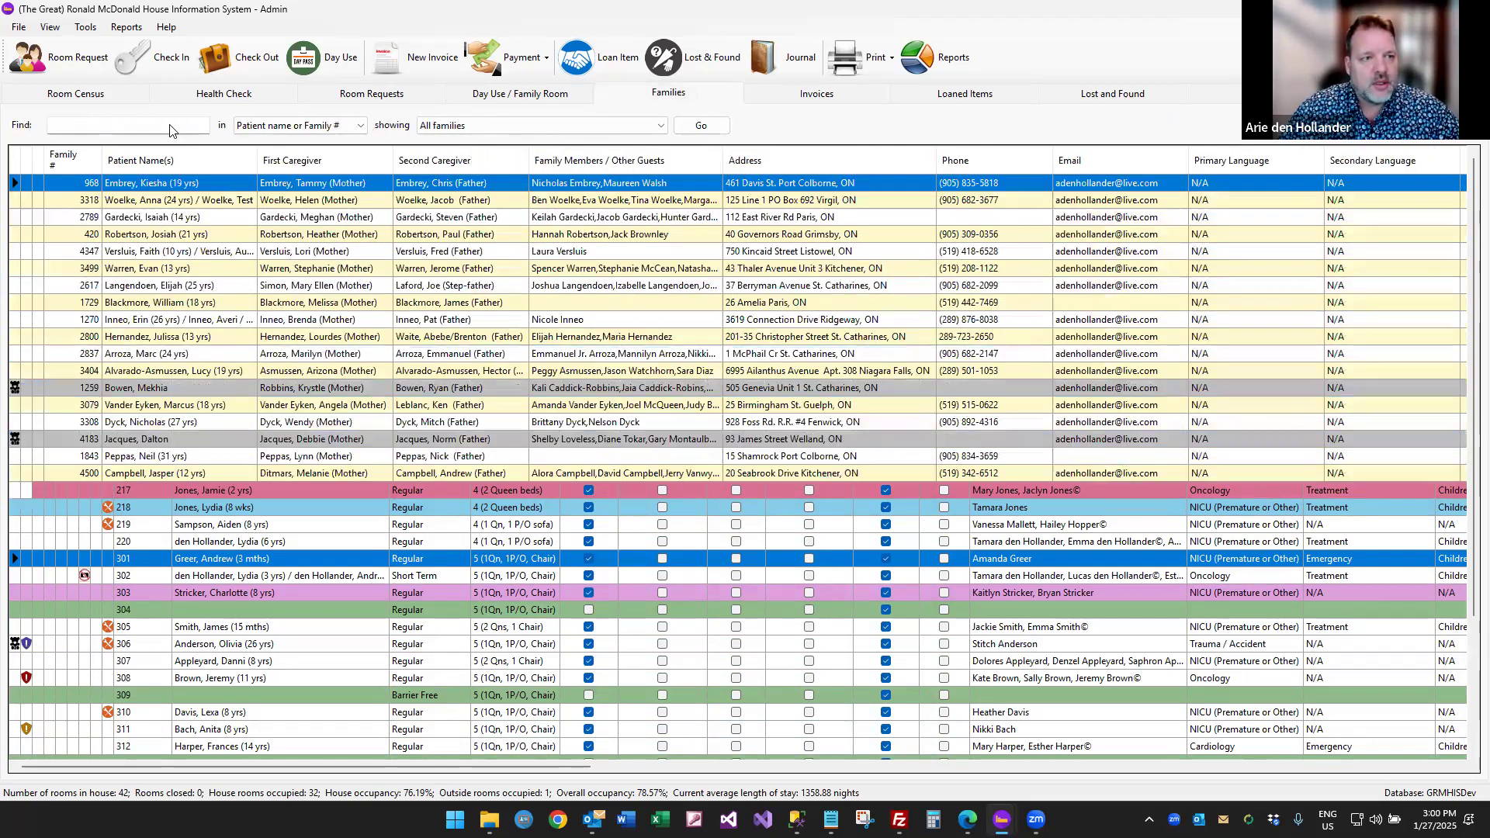
left_click(163, 126)
type("hollis")
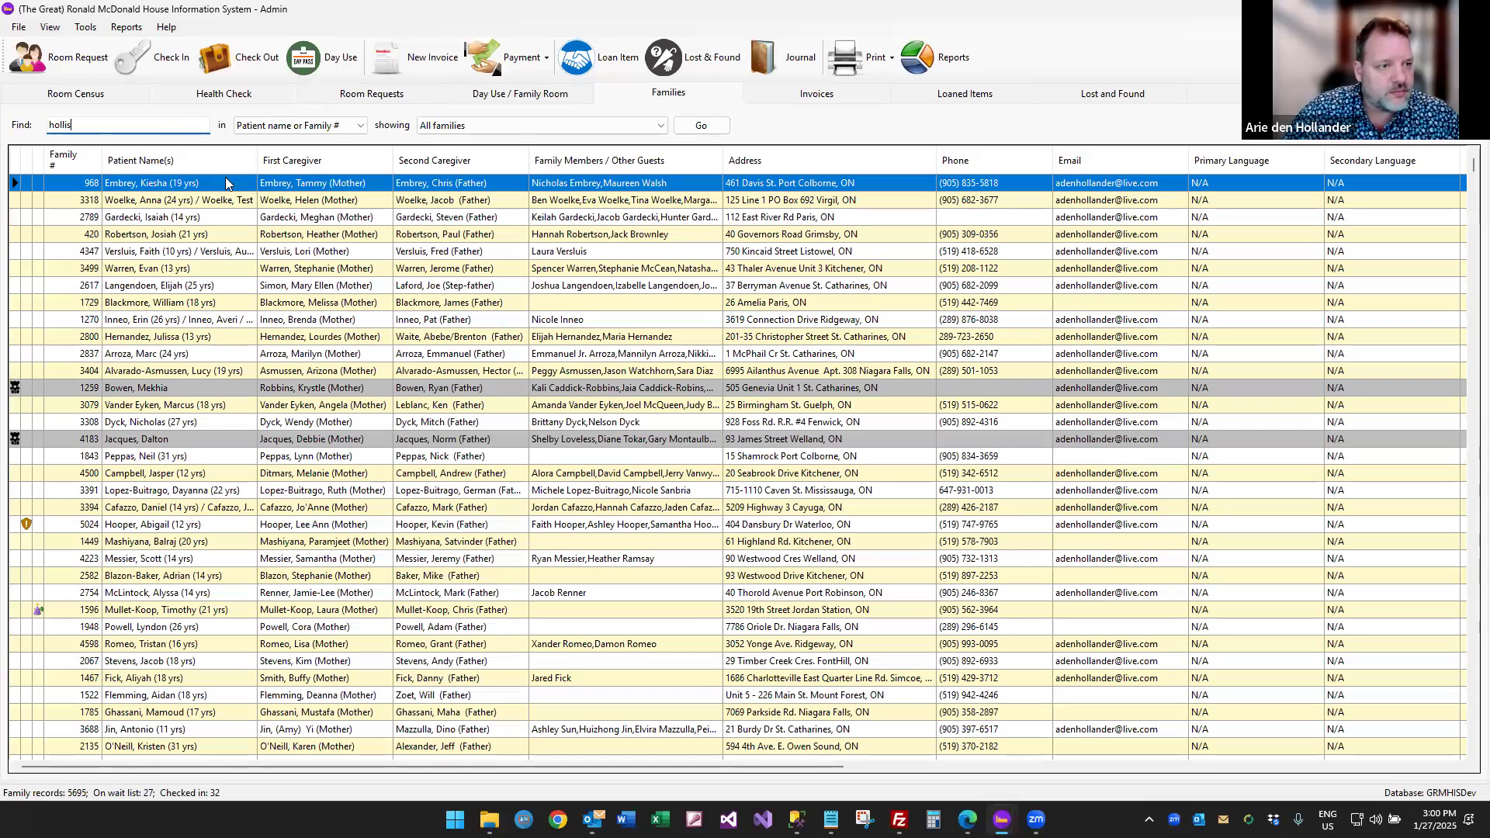
key("Return")
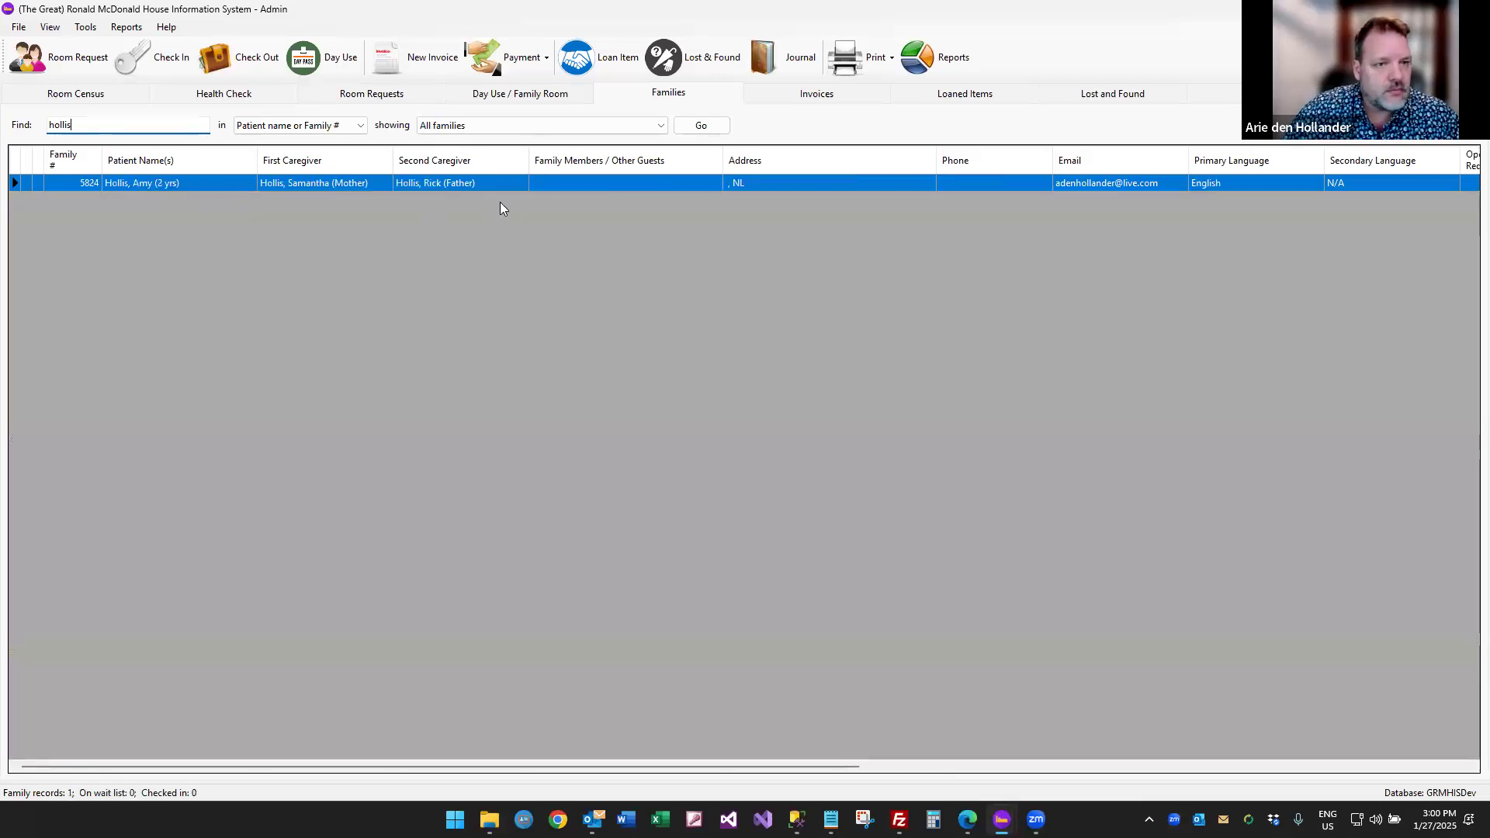
right_click(577, 187)
left_click(640, 195)
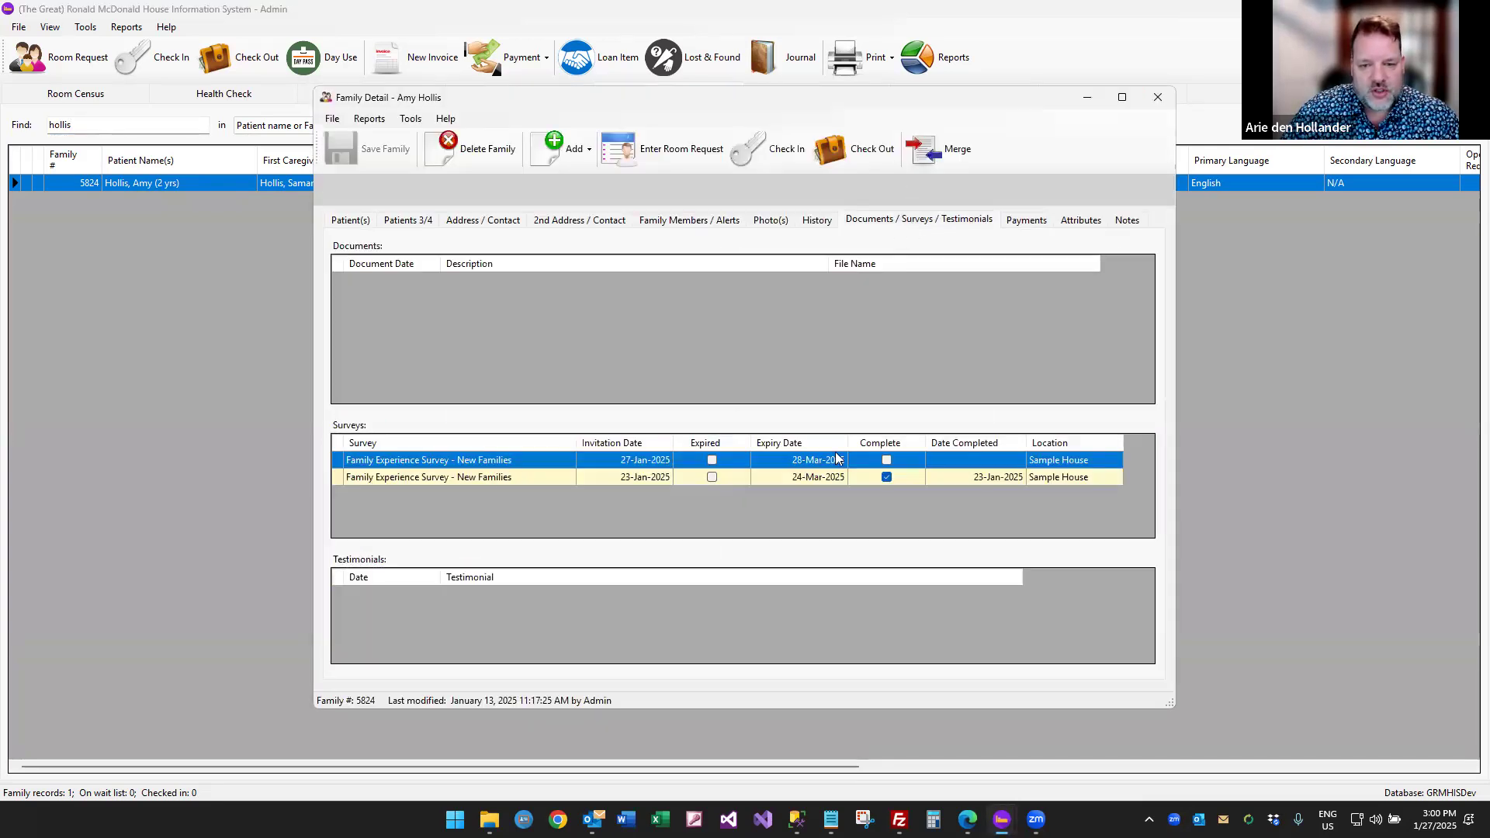
Delete the family's 27-Jan-2025 invitation to Family Experience Survey - New Families, and close the family's details.
double_click(619, 464)
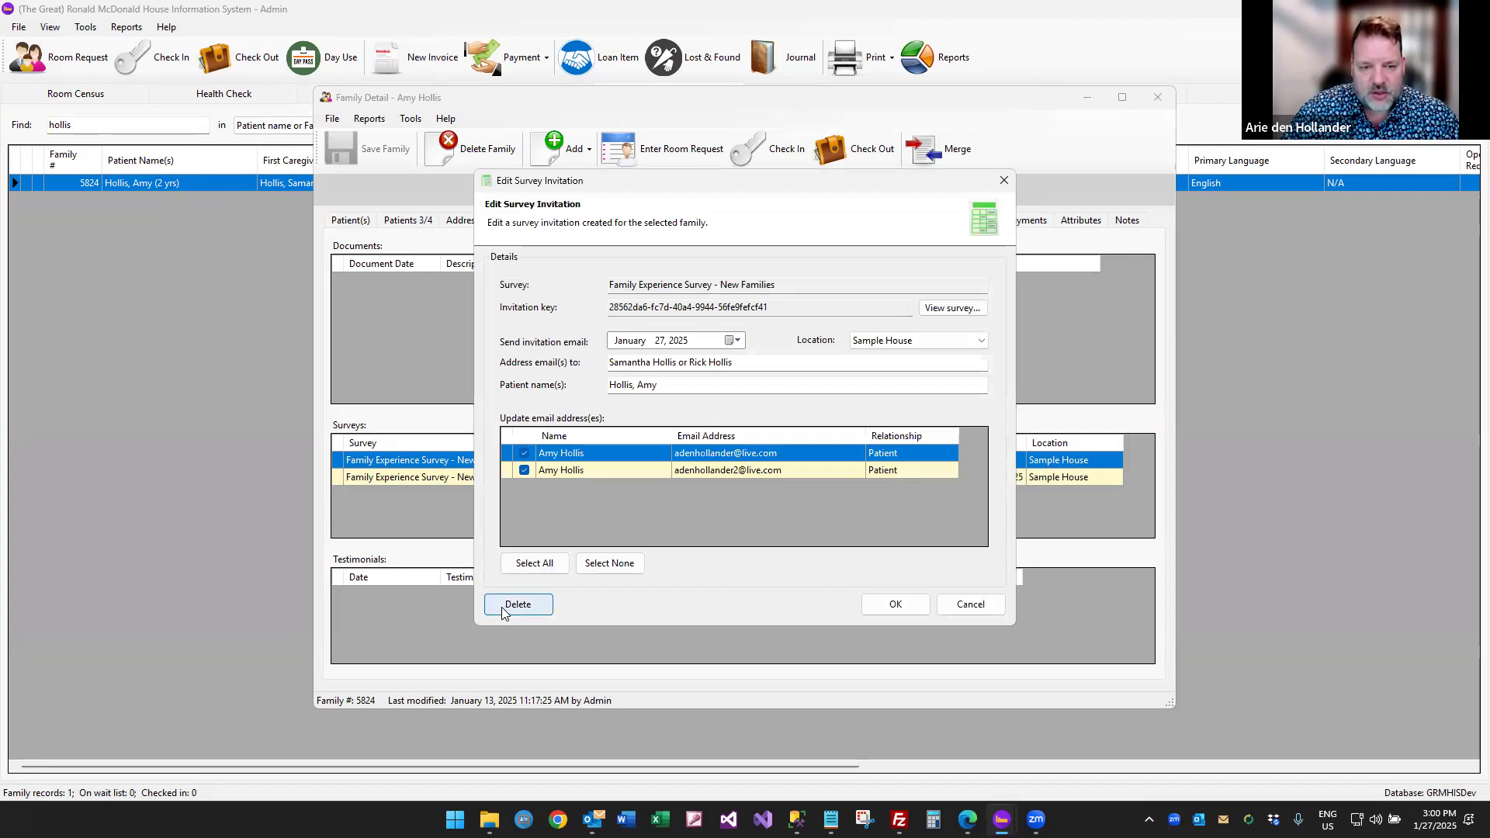
left_click(516, 604)
left_click(767, 464)
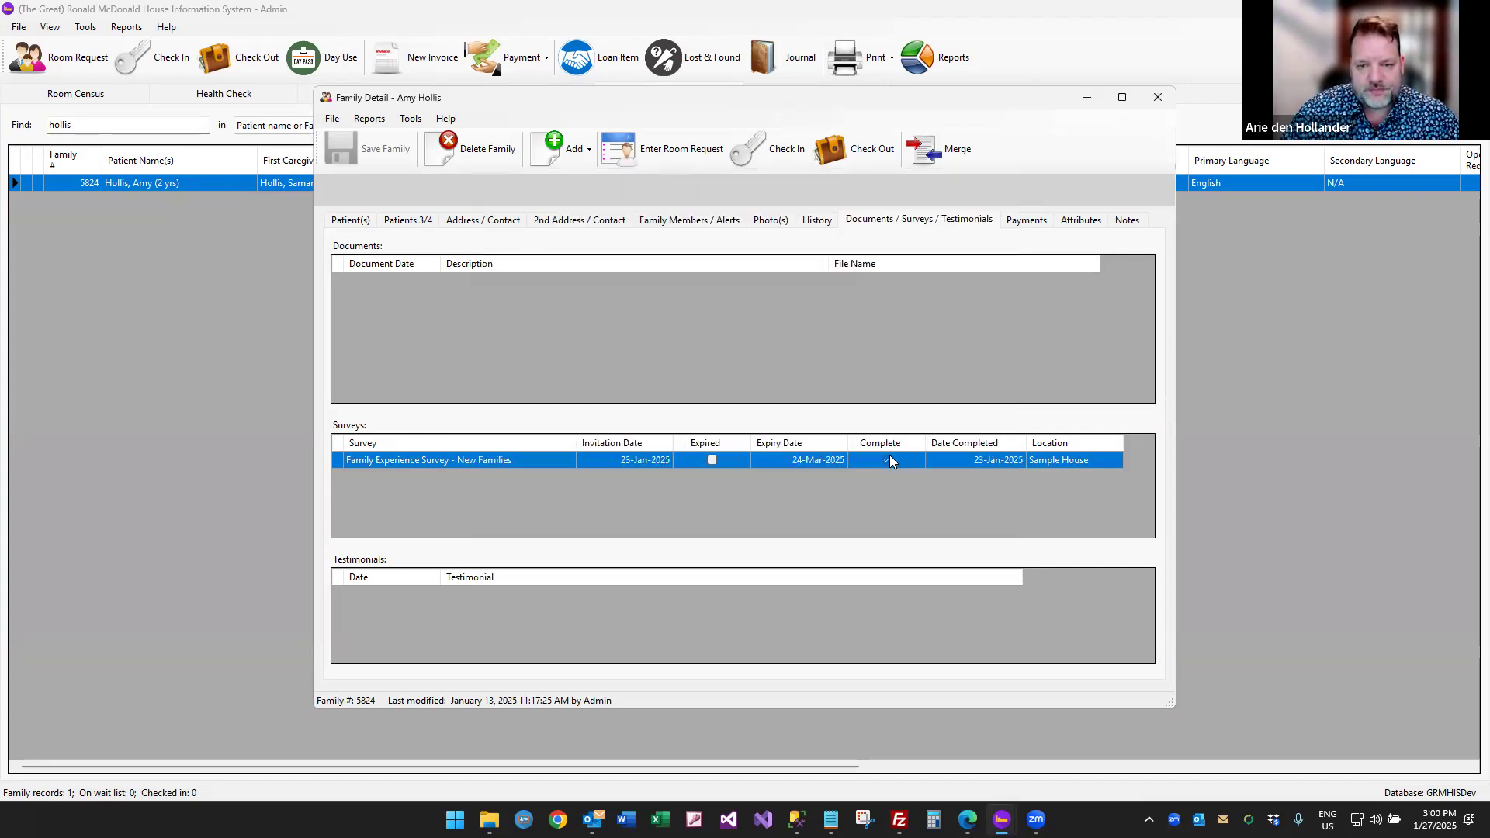
left_click(1158, 97)
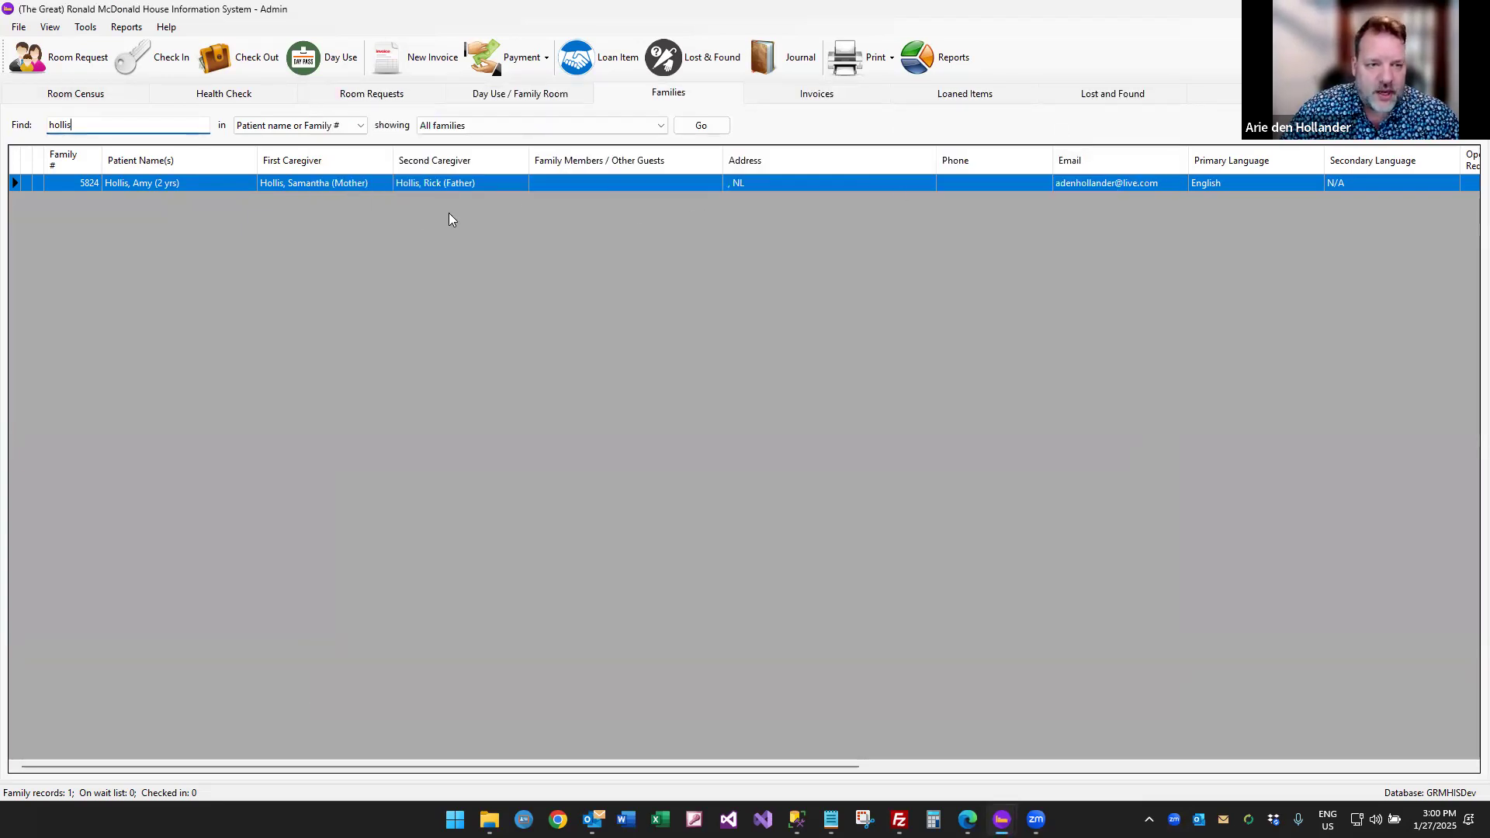
Examine the survey choices, addressee and patient name in a new survey invitation for the same family, and close everything without creating it.
right_click(362, 190)
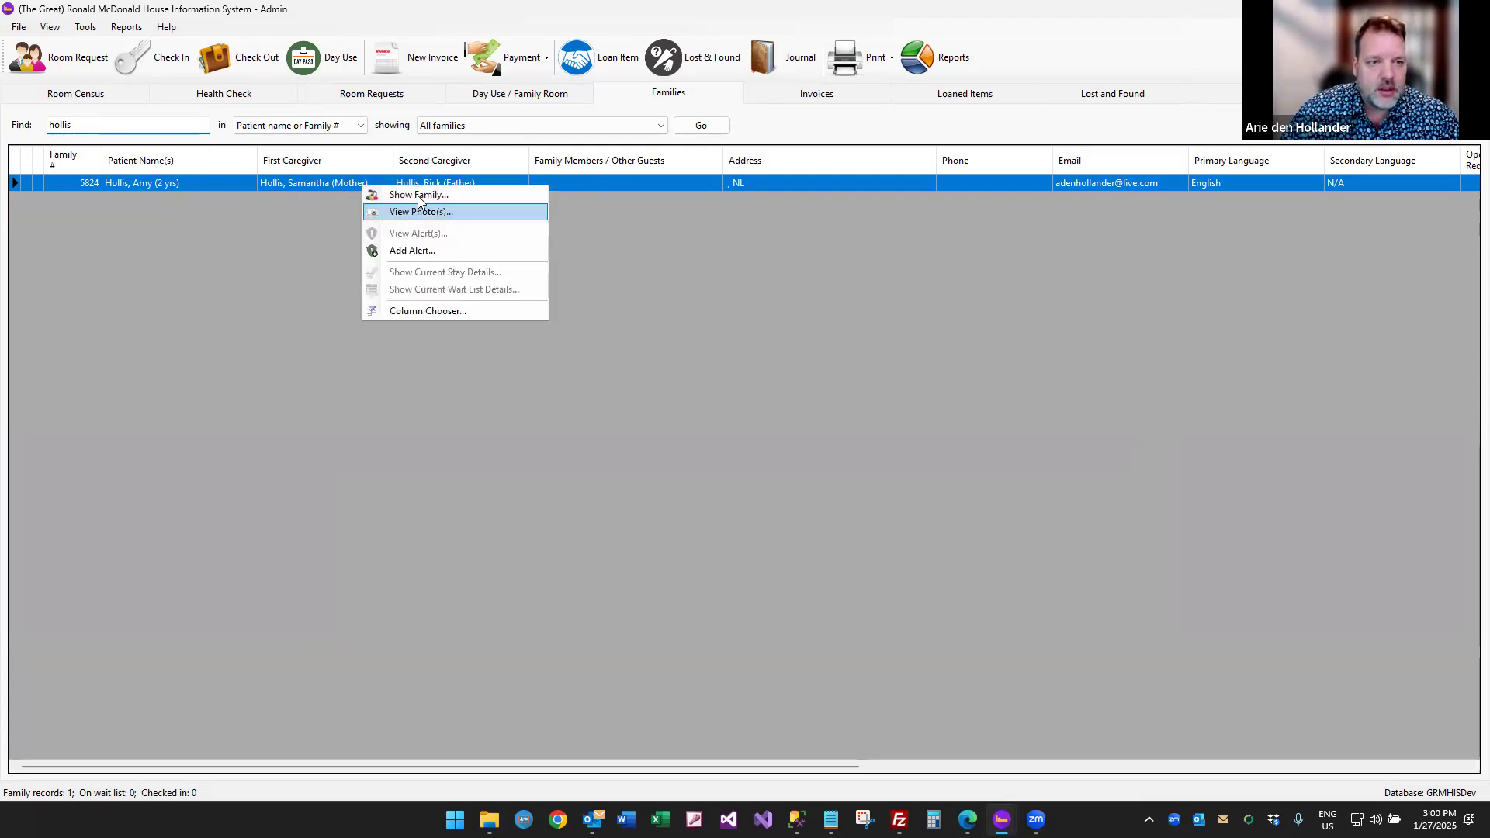
left_click(417, 196)
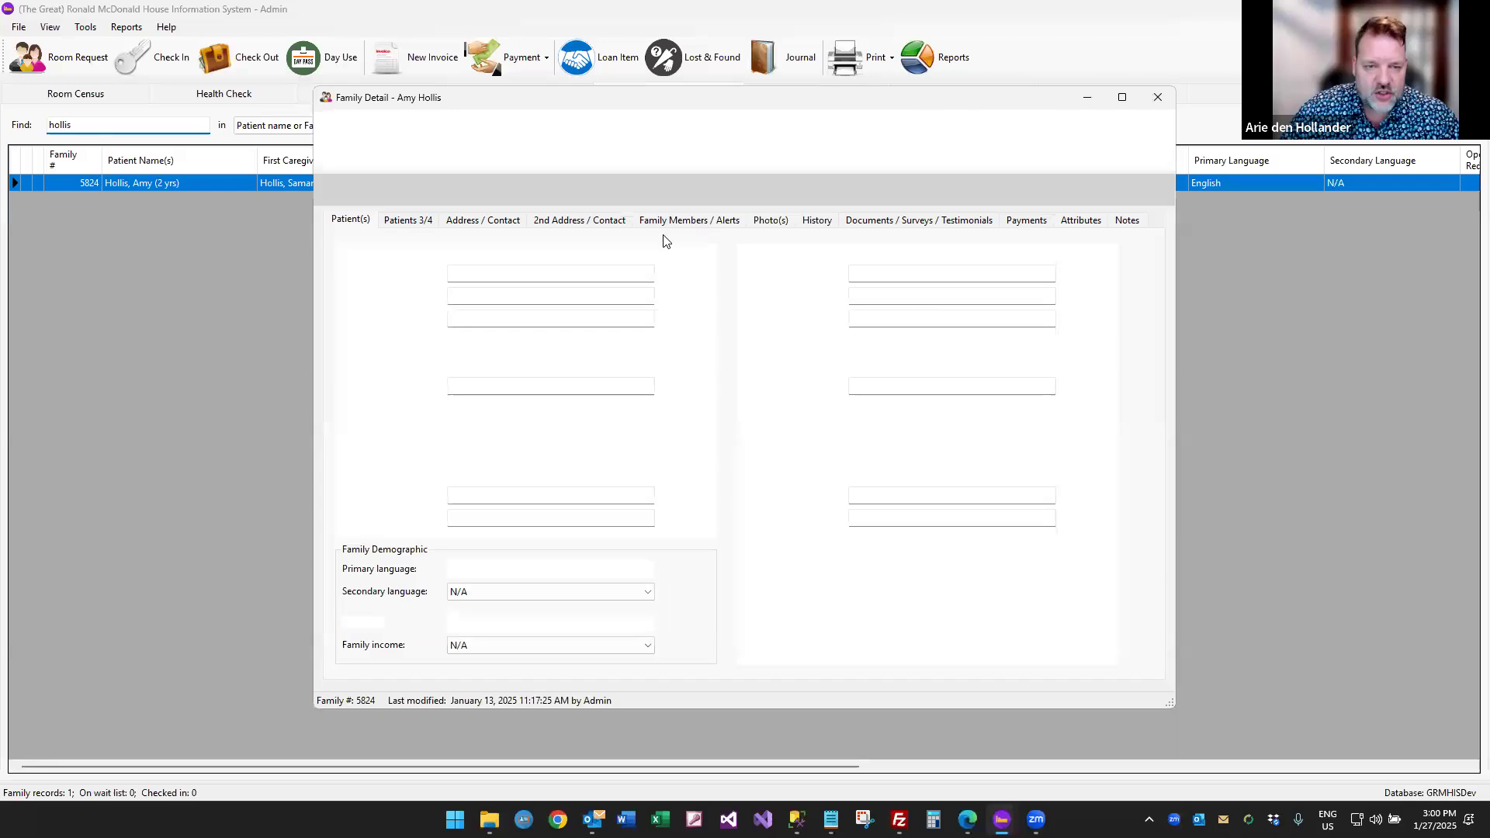
left_click(924, 223)
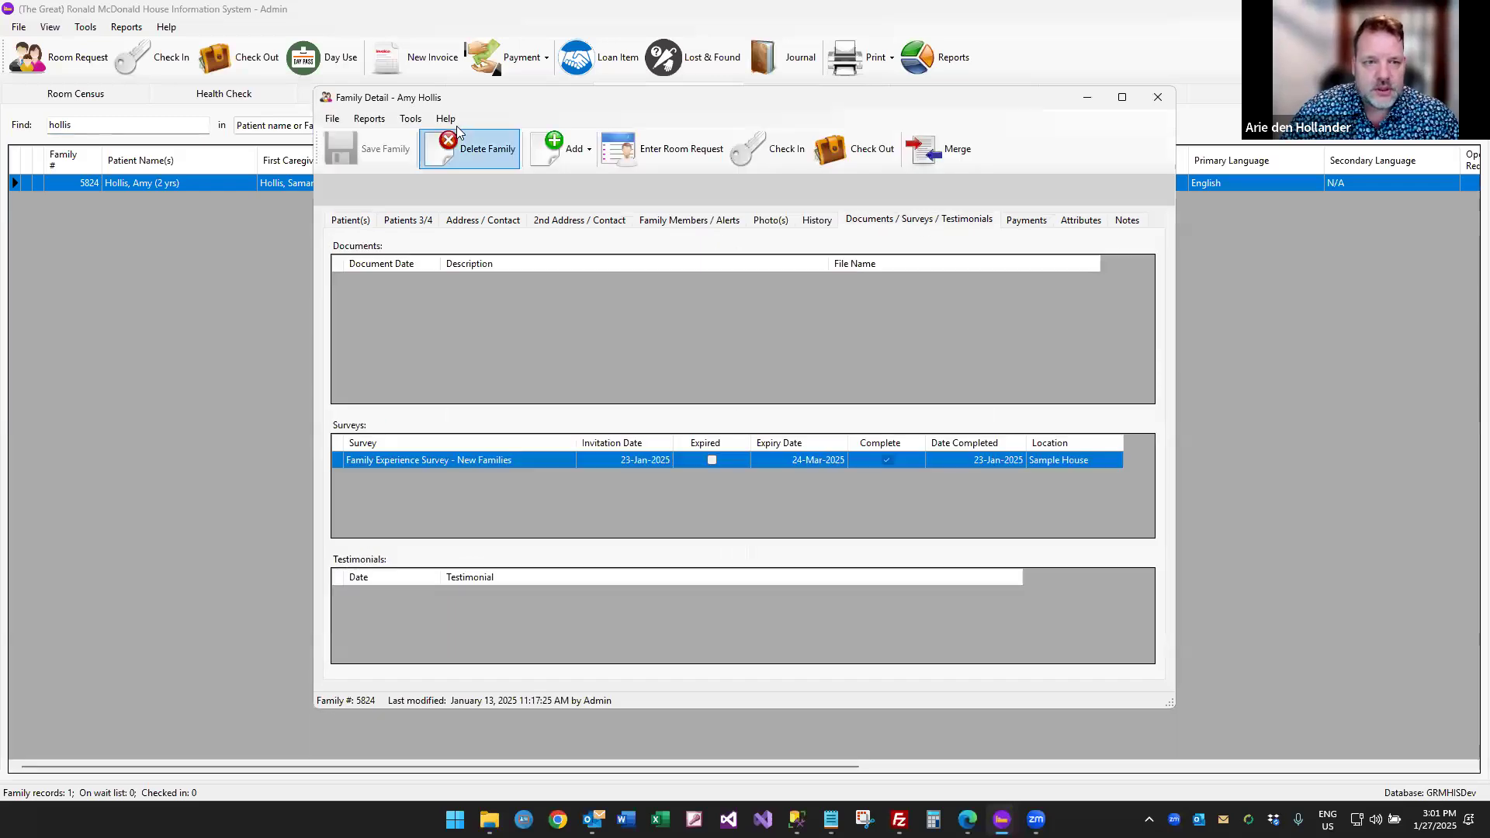
left_click(560, 149)
left_click(596, 324)
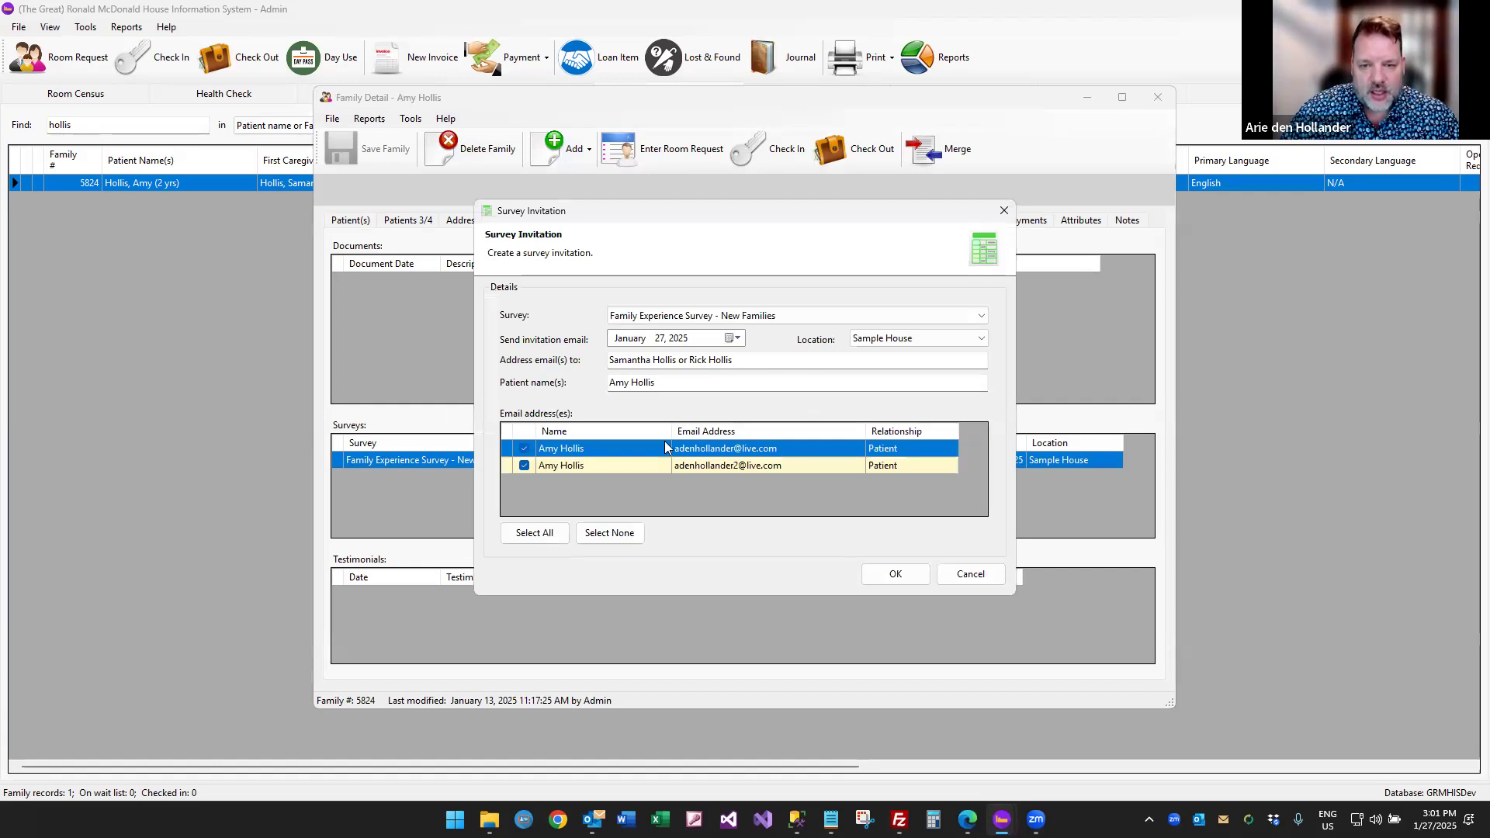
left_click(772, 315)
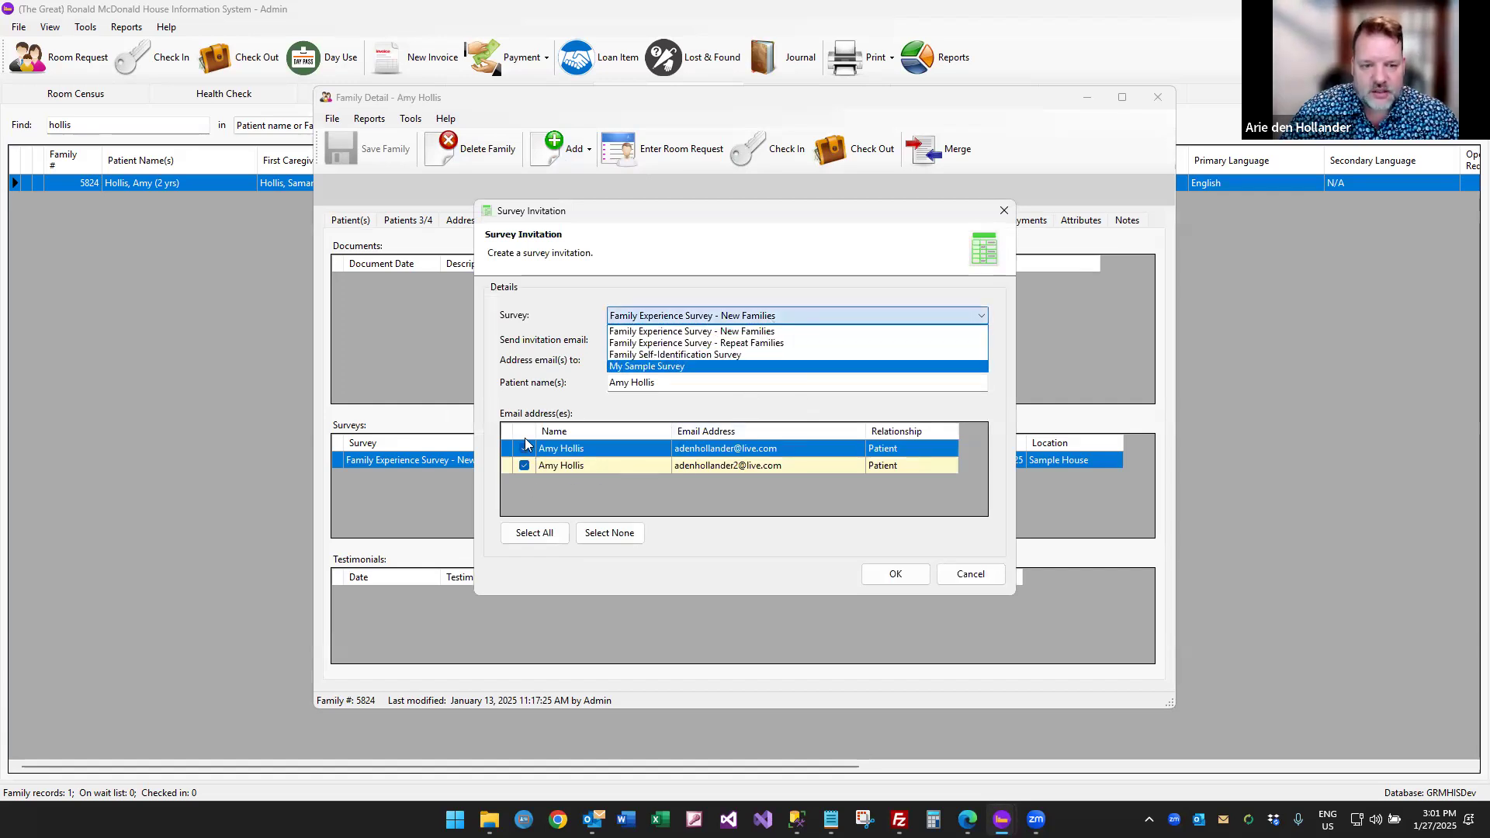
left_click(599, 380)
left_click(736, 360)
left_click(651, 382)
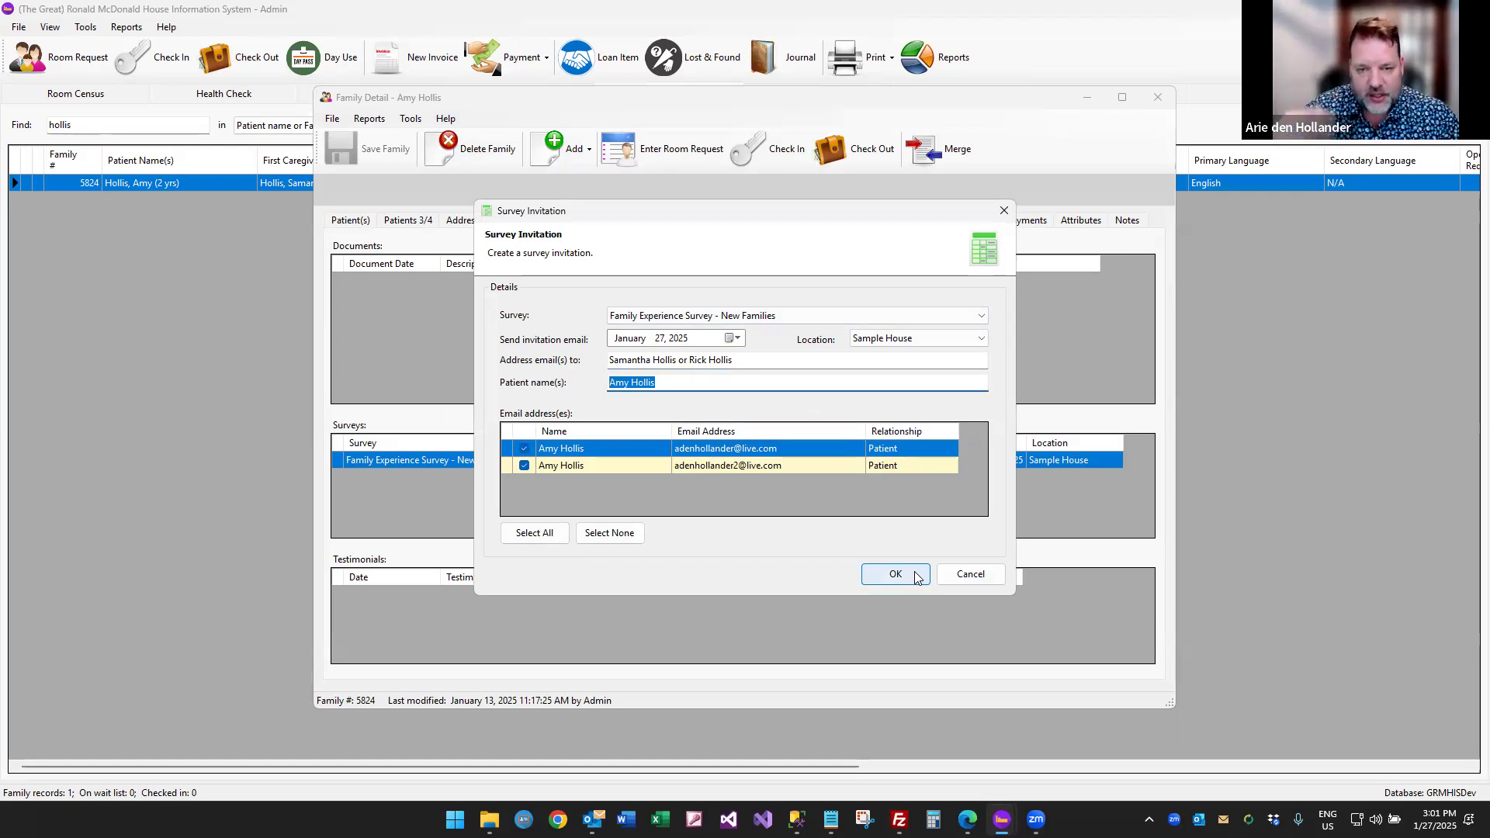
left_click(966, 574)
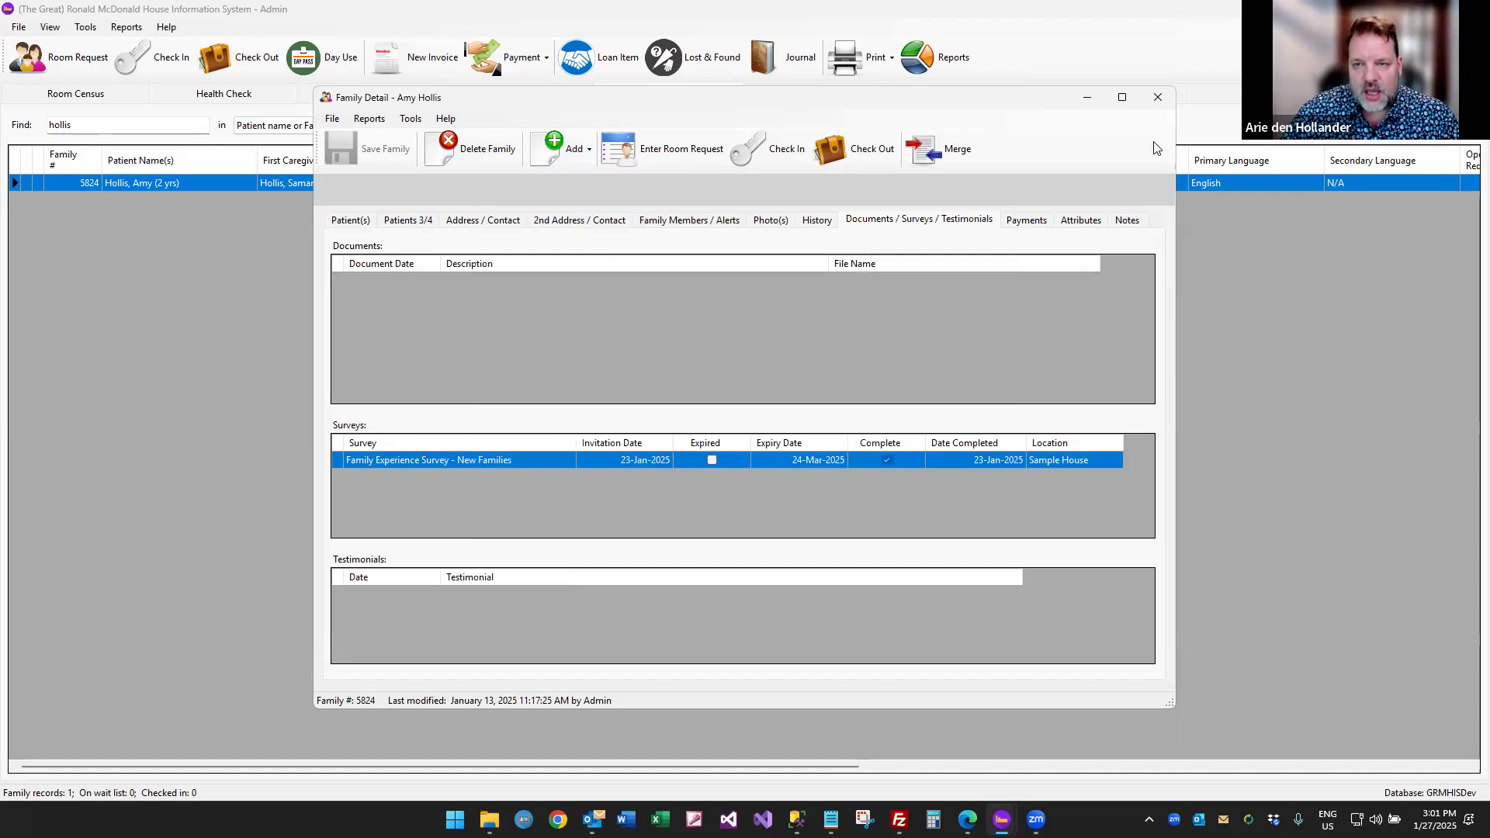
left_click(1159, 99)
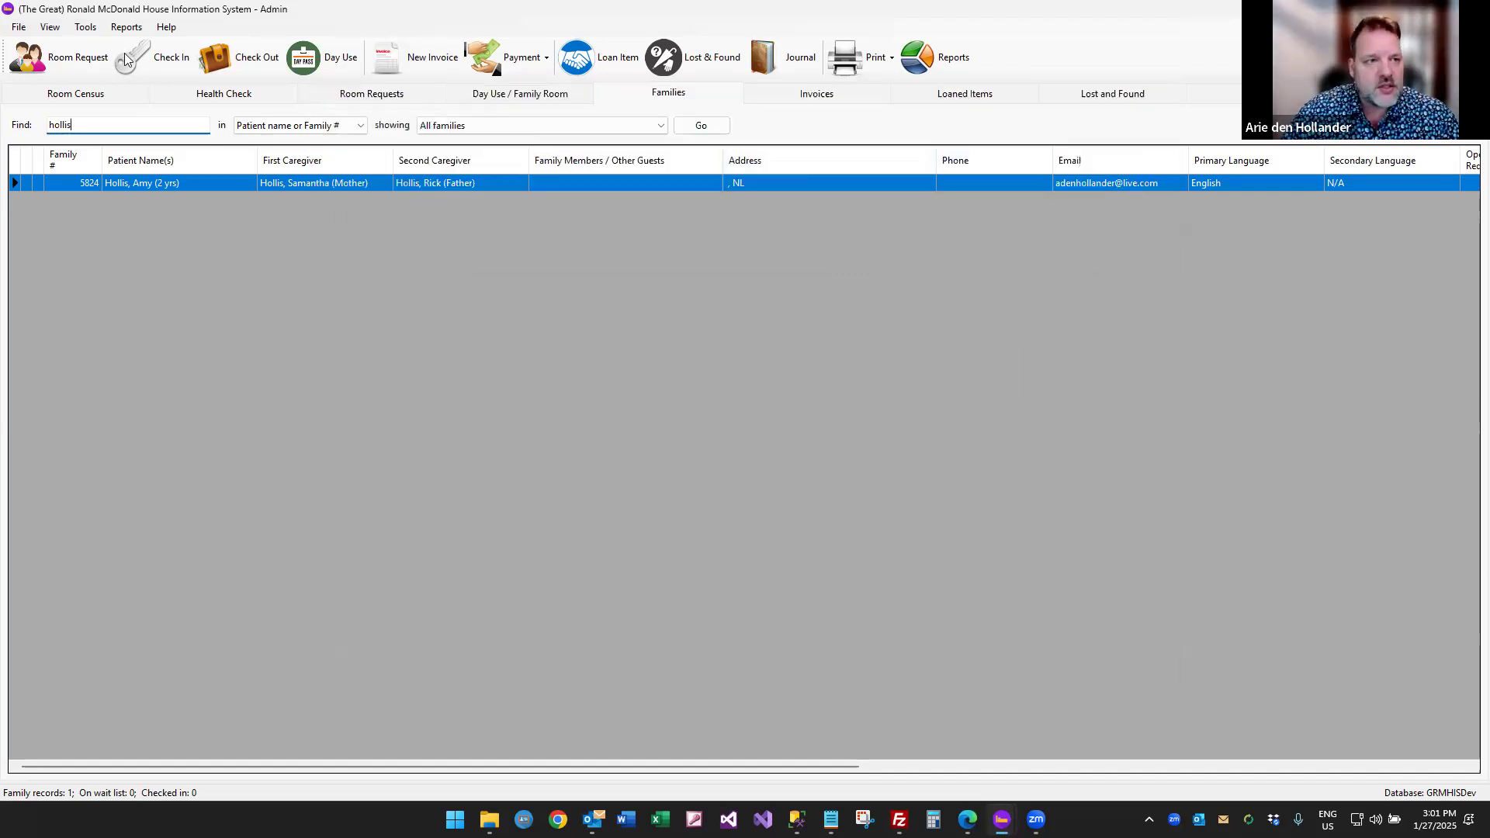